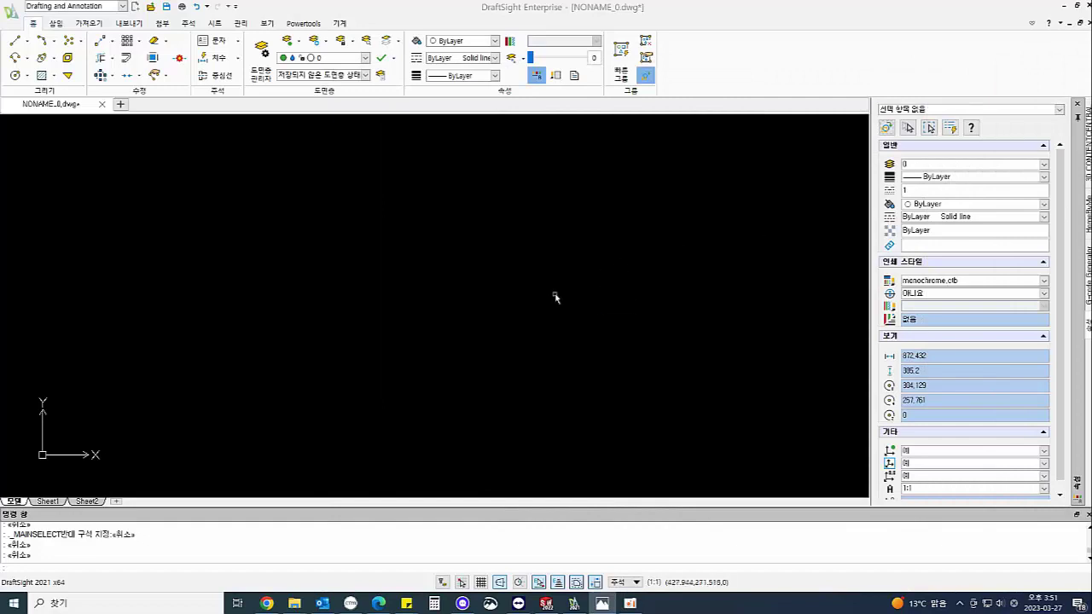
Draw a vertical line 85 units long in the empty model space
key(Escape)
text(l)
key(Return)
click(458, 188)
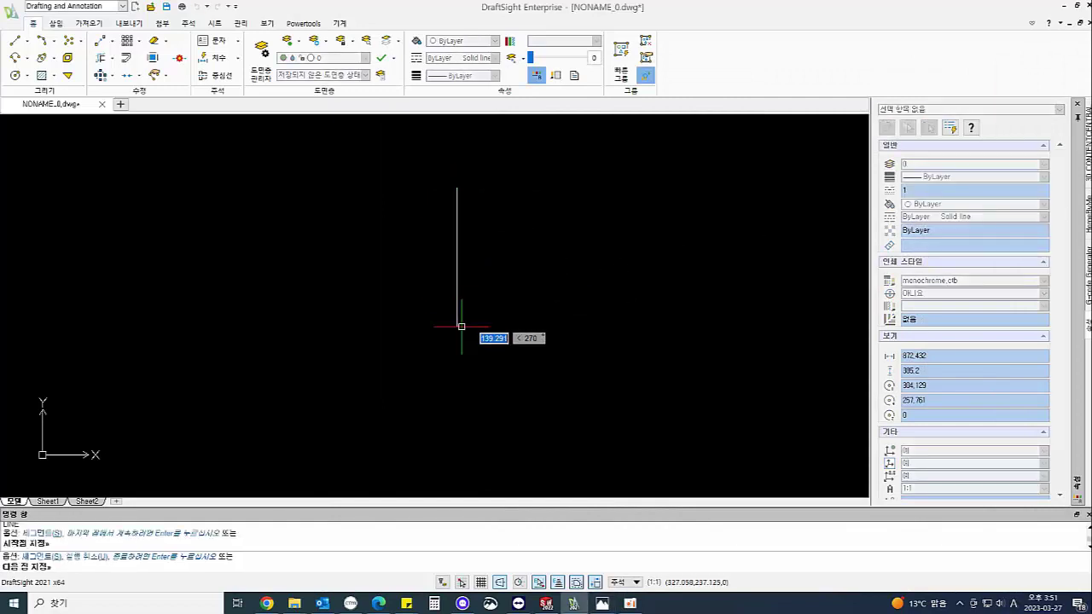
click(461, 326)
key(Return)
Draw a circle of diameter 26 centred on the line's upper end and one of diameter 16 on its lower end
text(c)
key(Return)
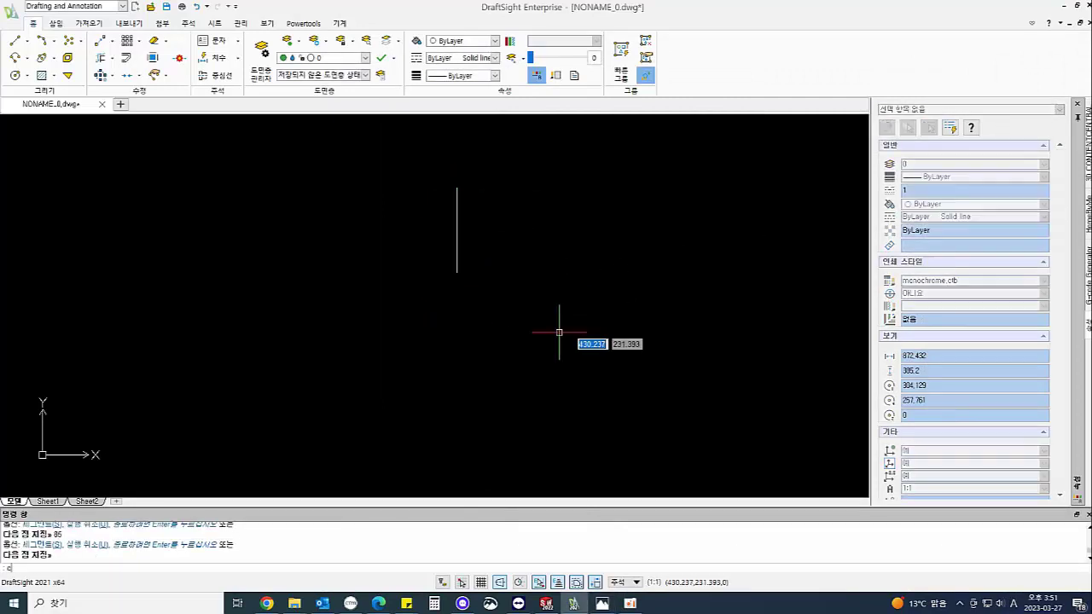
click(424, 188)
text(1)
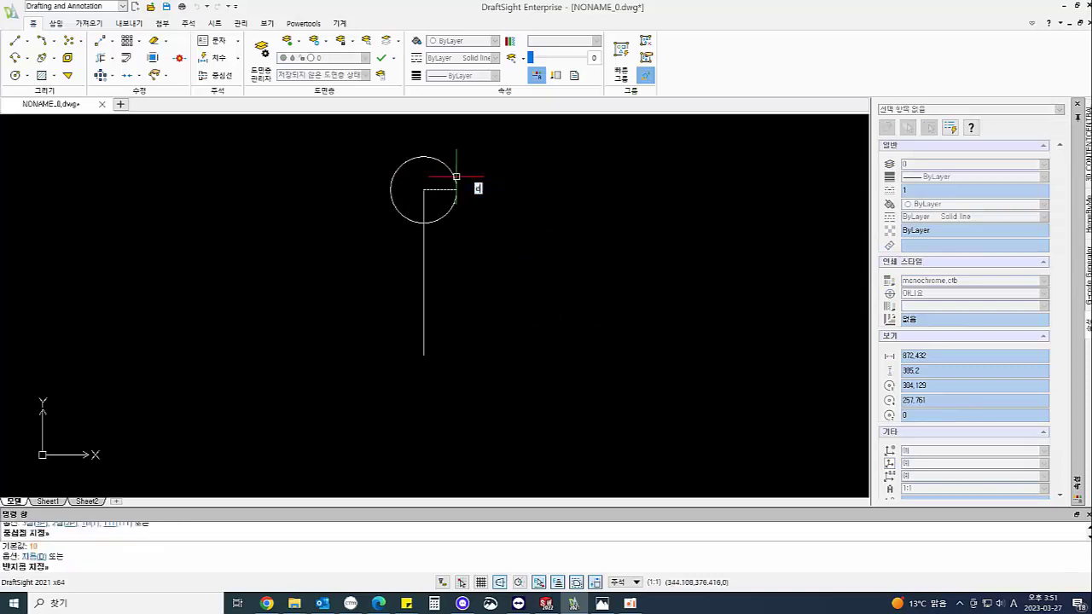
text(3)
key(Return)
key(Return)
click(425, 355)
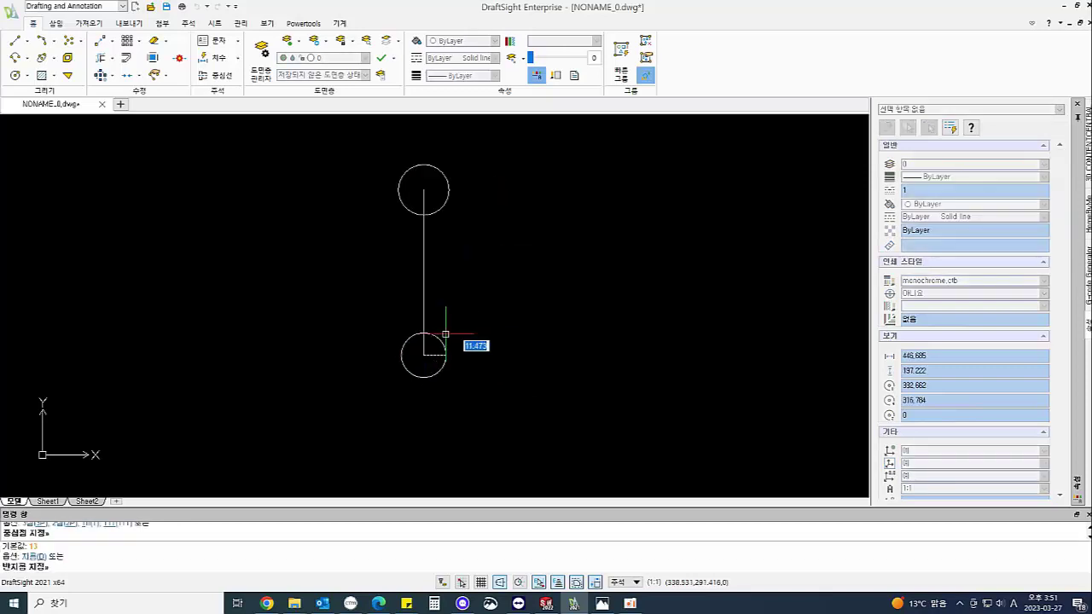
text(8)
key(Return)
Add concentric outer circles of diameter 52 around the upper circle and diameter 36 around the lower circle
key(Return)
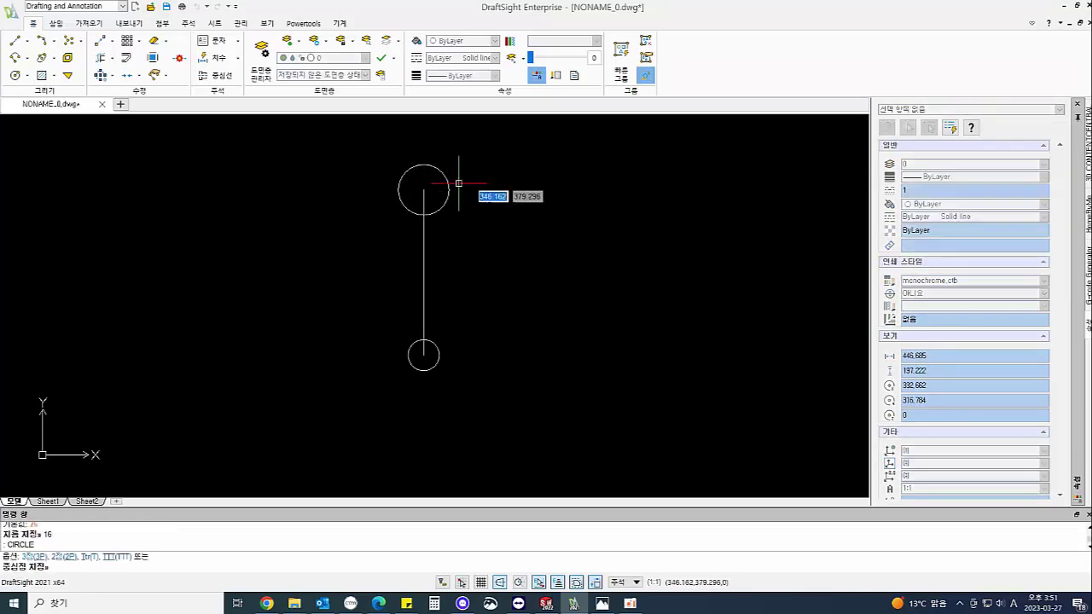
click(424, 190)
text(2)
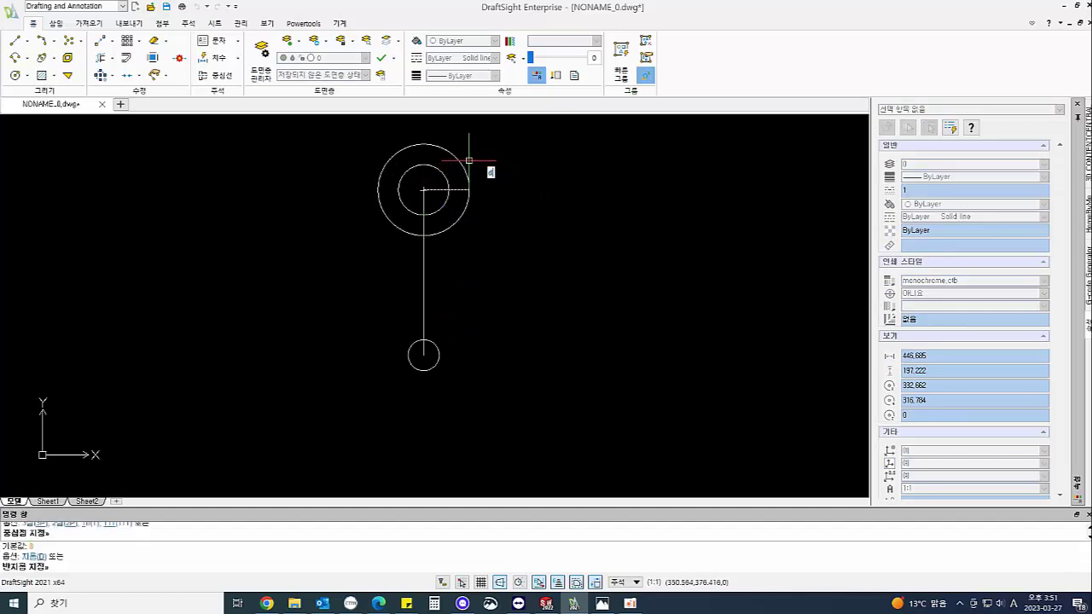
text(6)
key(Return)
key(Return)
click(424, 355)
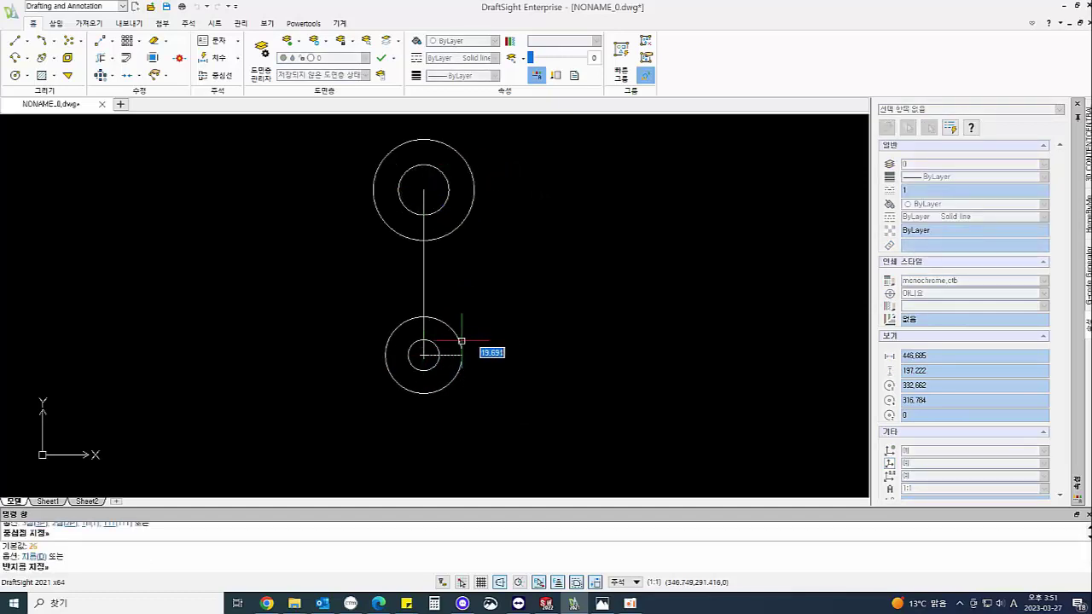
text(d)
key(Return)
text(36)
key(Return)
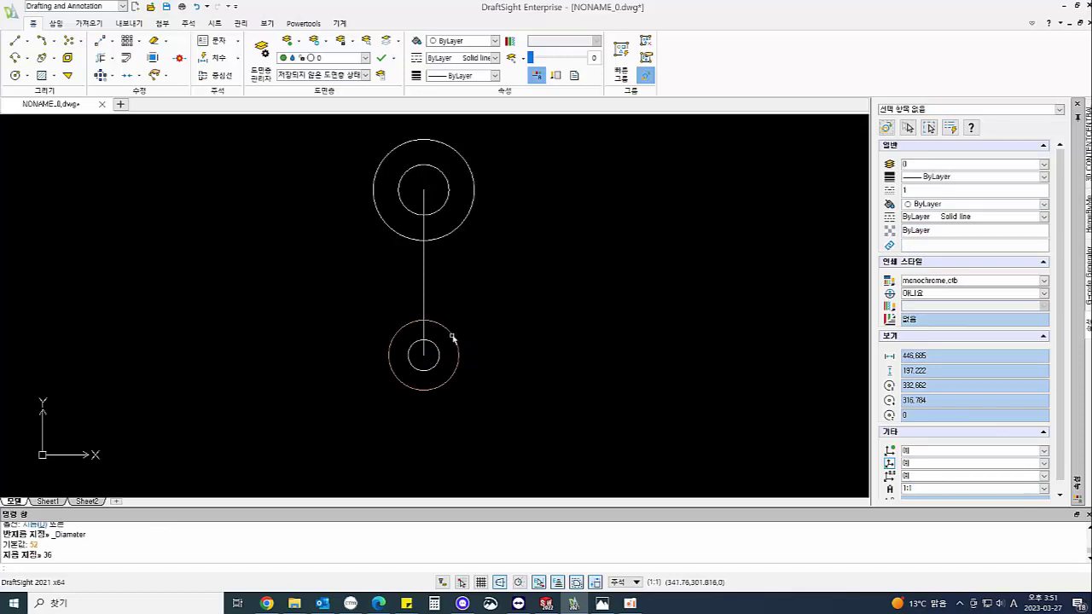
Draw a circle of radius 42 tangent to the left sides of both outer circles
key(Return)
text(t)
key(Return)
click(376, 211)
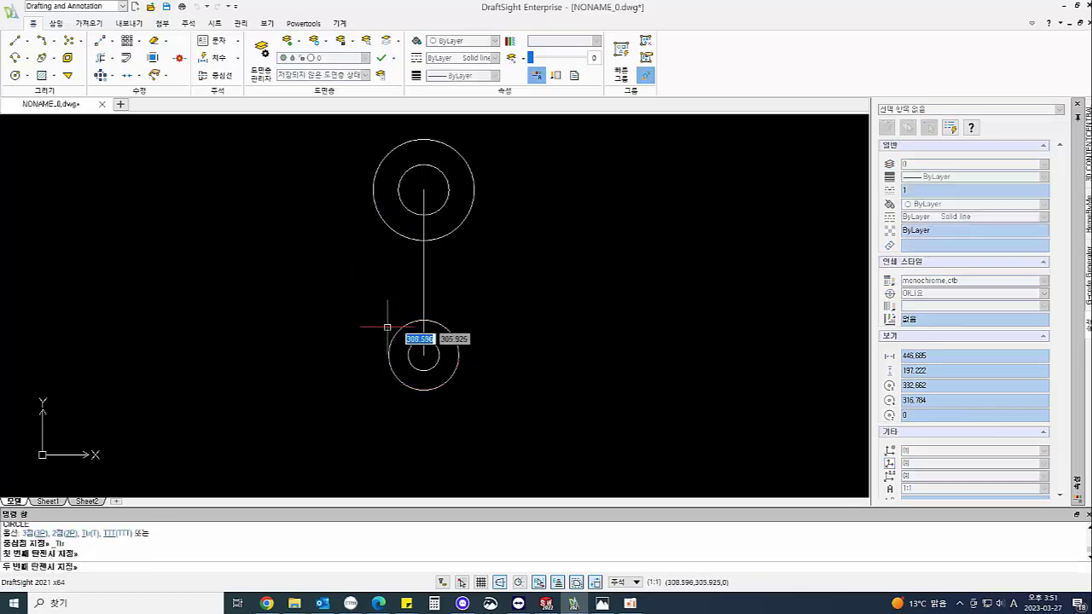
click(394, 337)
text(42)
key(Return)
Trim the radius 42 circle to the concave arc joining the two outer circles
key(Return)
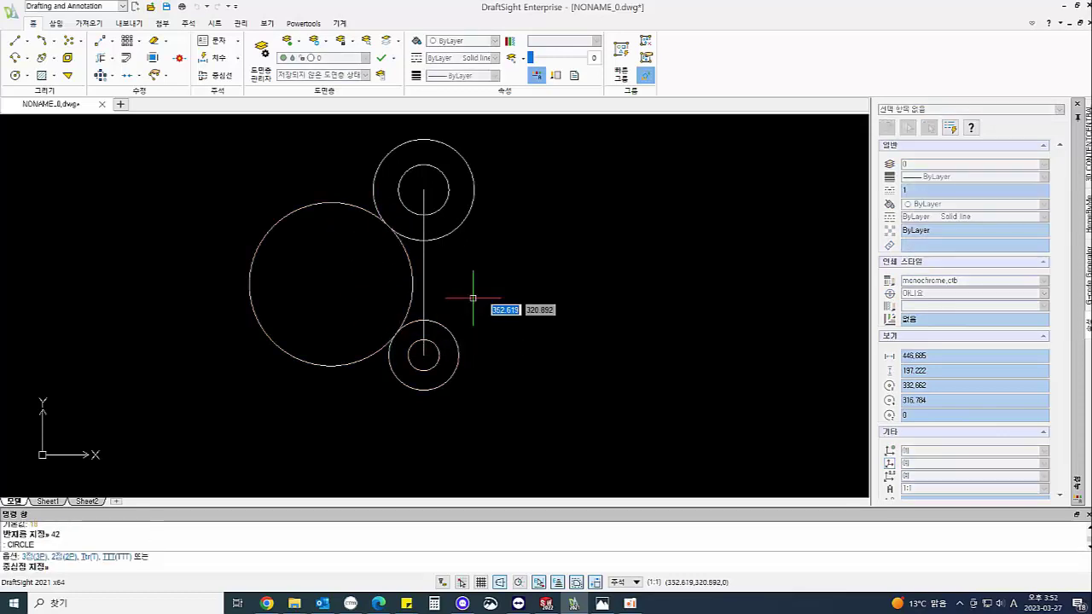
key(Escape)
key(Escape)
key(Escape)
text(tr)
key(Return)
key(Return)
click(289, 258)
click(240, 241)
key(Escape)
key(Escape)
Draw a radius 96 circle tangent to the two outer circles so that it encloses them and bulges past their right sides
text(c)
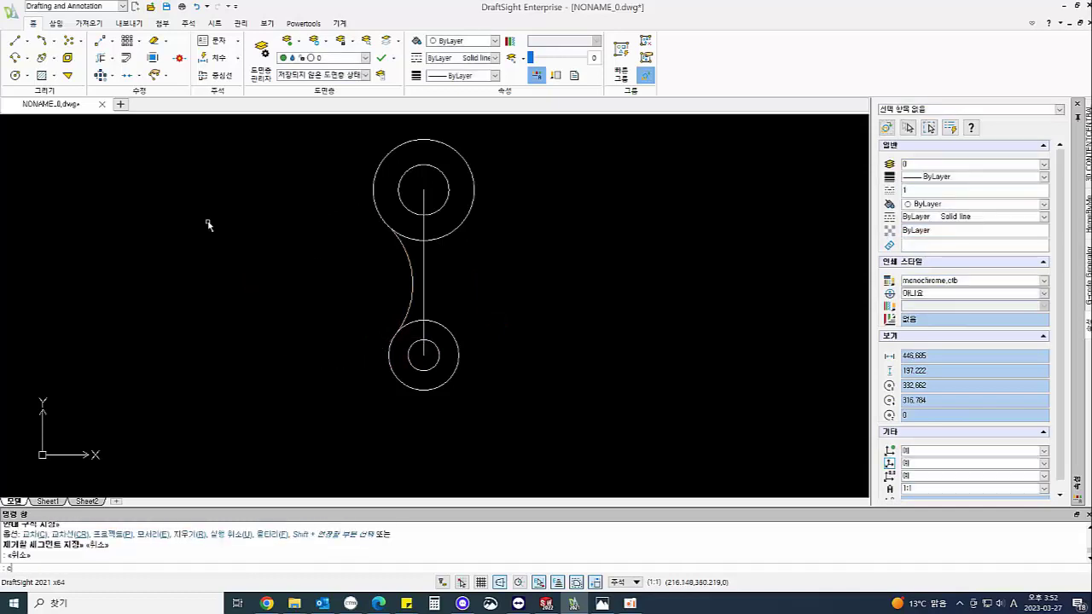
key(Return)
text(t)
key(Return)
click(431, 140)
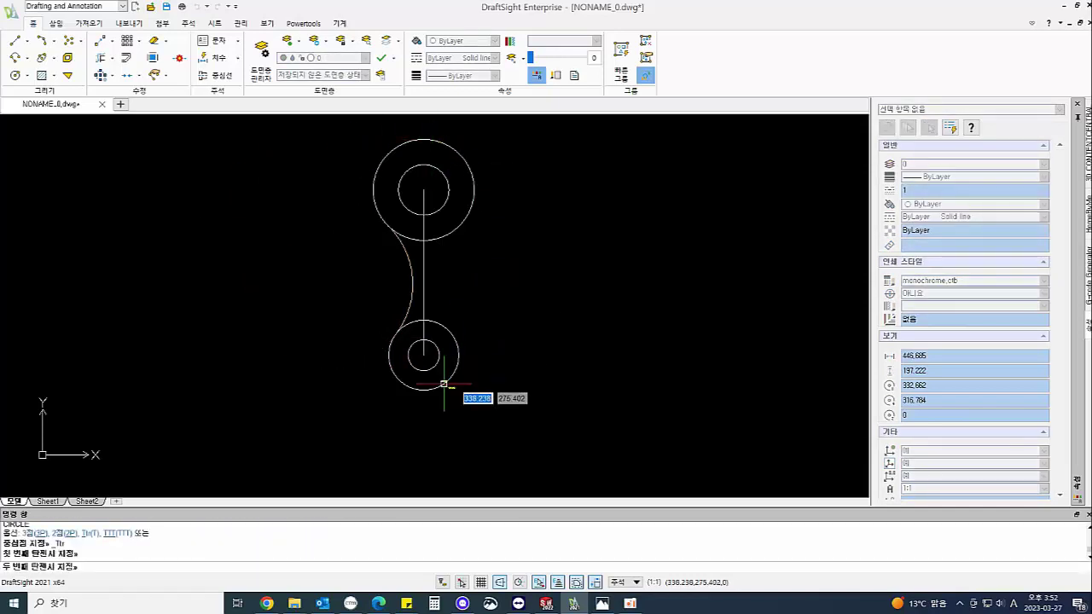
scroll(418, 358, down, 3)
click(402, 332)
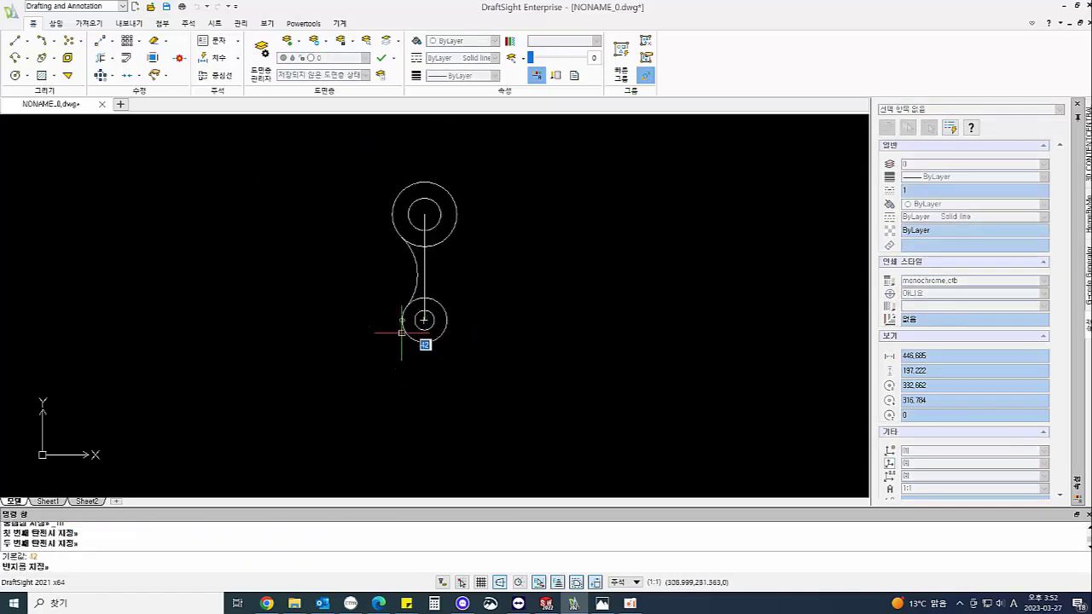
key(Return)
Trim the radius 96 circle to the convex arc joining the outer circles on their right sides
key(Escape)
key(Escape)
text(tr)
key(Return)
key(Return)
click(354, 294)
click(276, 435)
scroll(521, 254, up, 2)
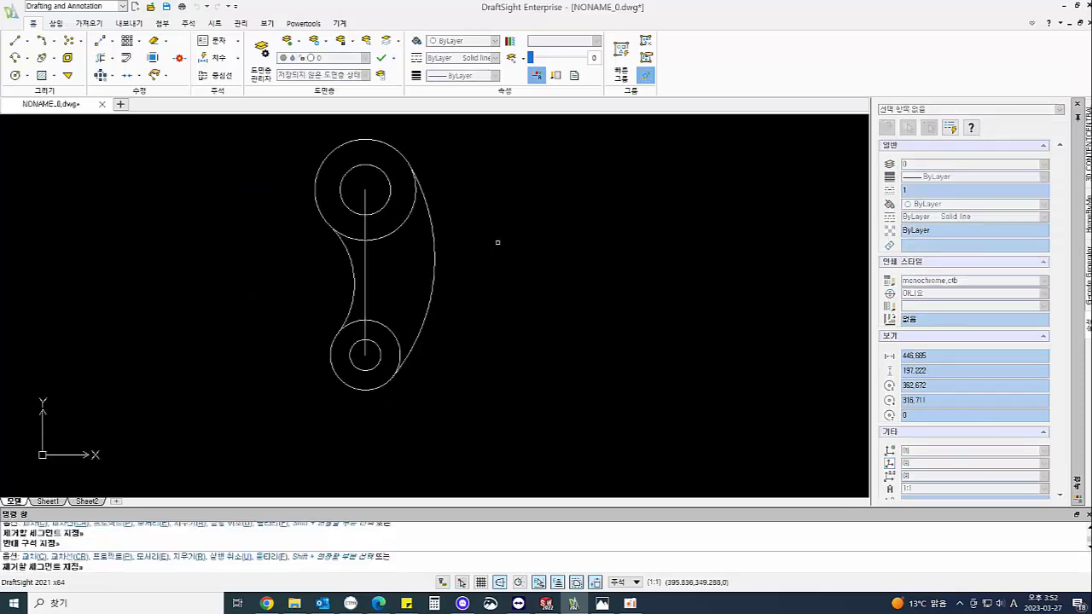
middle_drag(484, 259, 500, 293)
key(Escape)
Draw a horizontal line 80 units long to the right from the midpoint of the vertical line
text(l)
key(Return)
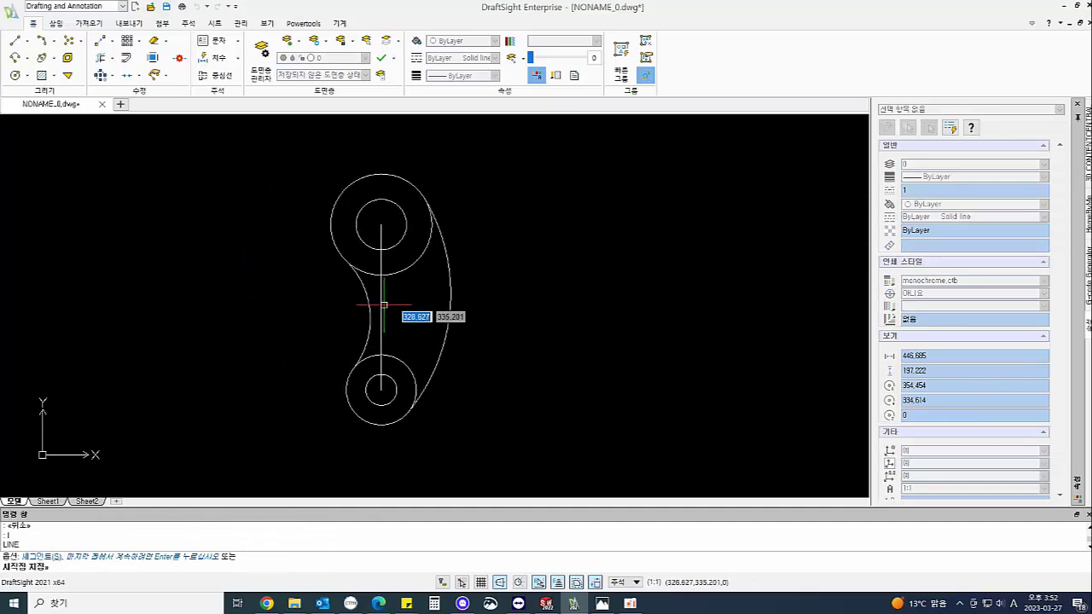
click(384, 305)
text(80)
key(Return)
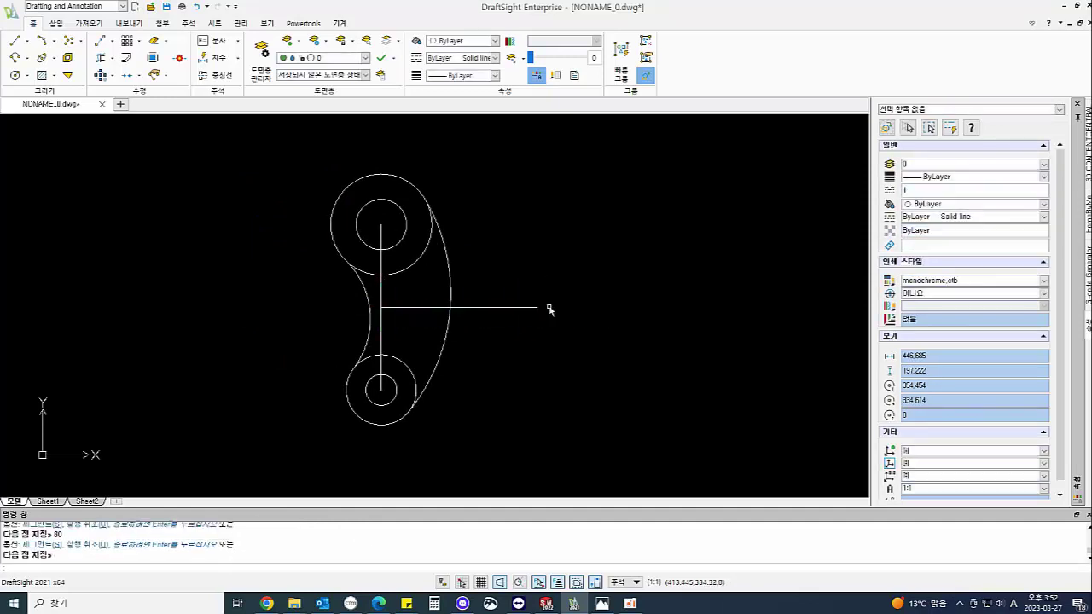
key(Return)
Draw concentric circles of diameter 26 and radius 42 centred on the right end of the horizontal line
text(c)
key(Return)
click(537, 307)
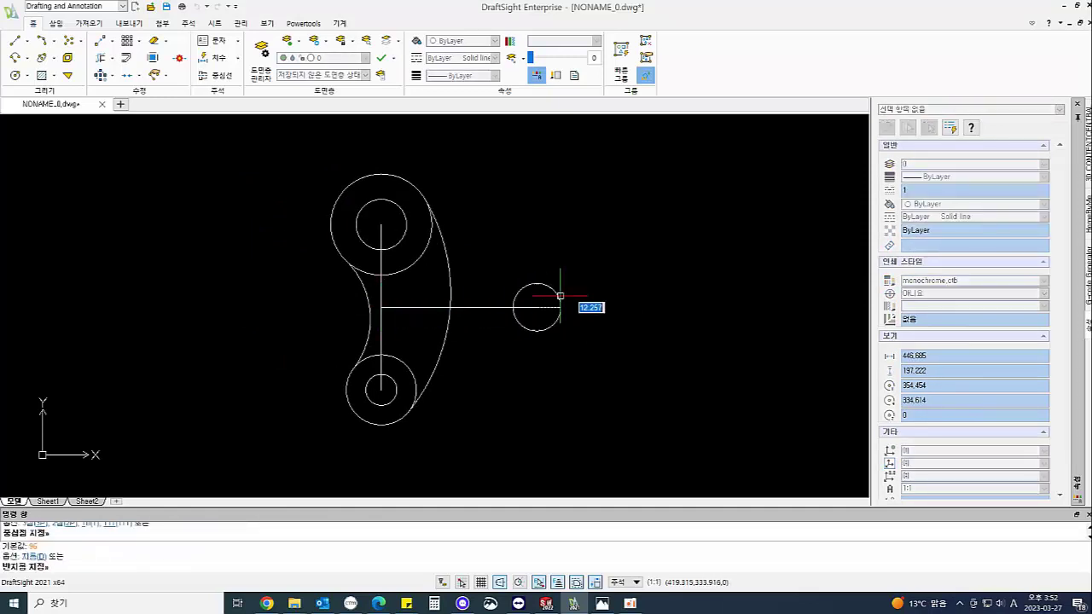
text(d)
key(Return)
text(26)
key(Return)
key(Return)
click(537, 308)
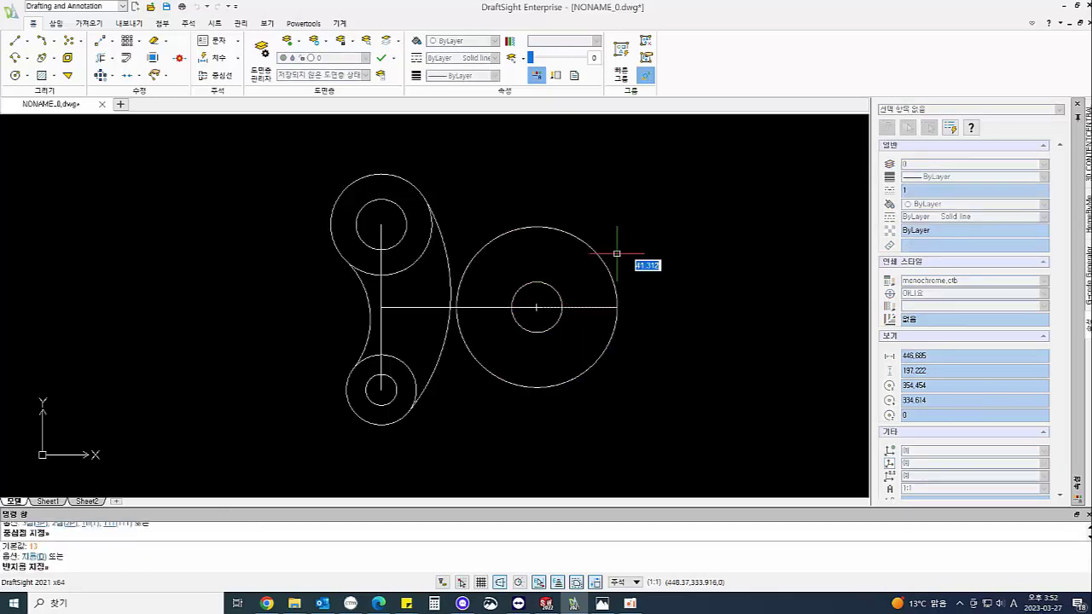
text(42)
key(Return)
Draw a horizontal line 30 units long to the right from the centre of the radius 42 circle
text(l)
key(Return)
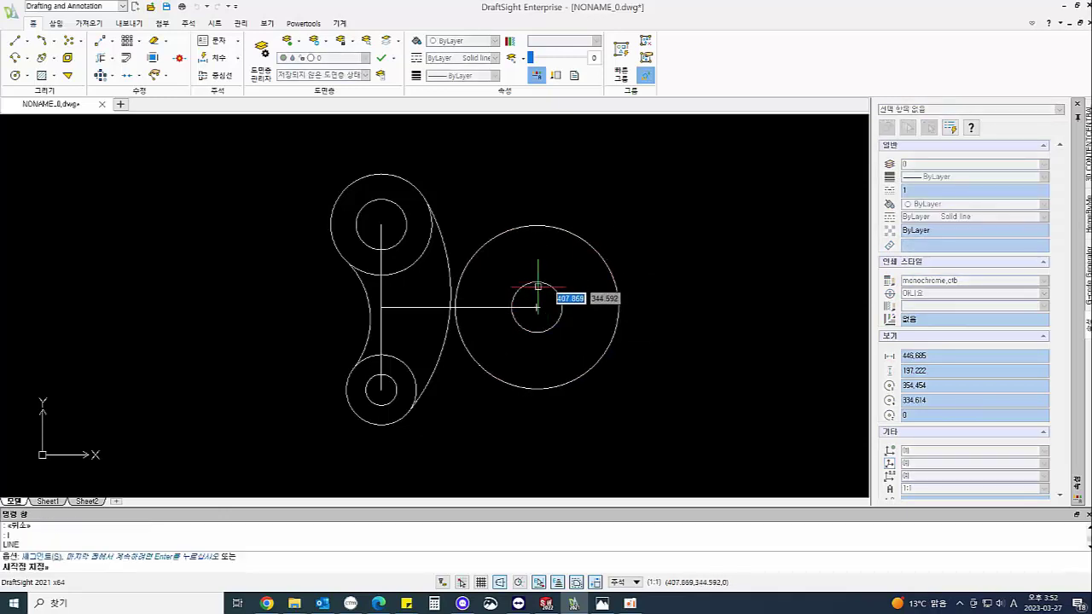
click(537, 308)
text(30)
key(Return)
key(Return)
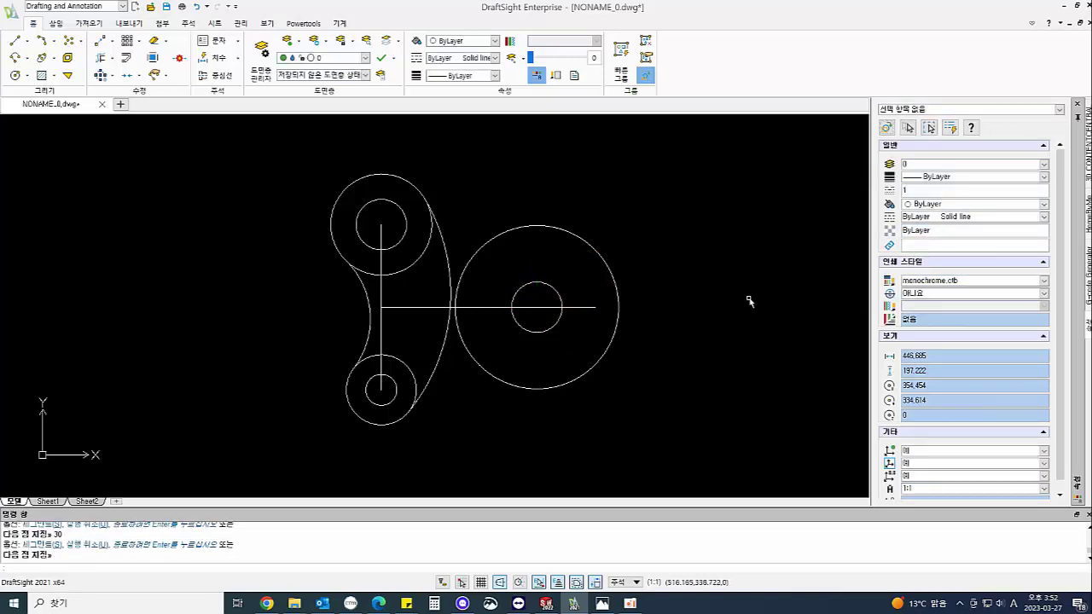
Draw a small hole circle by diameter, centred on the right end of the 30-unit line
text(c)
key(Return)
click(594, 308)
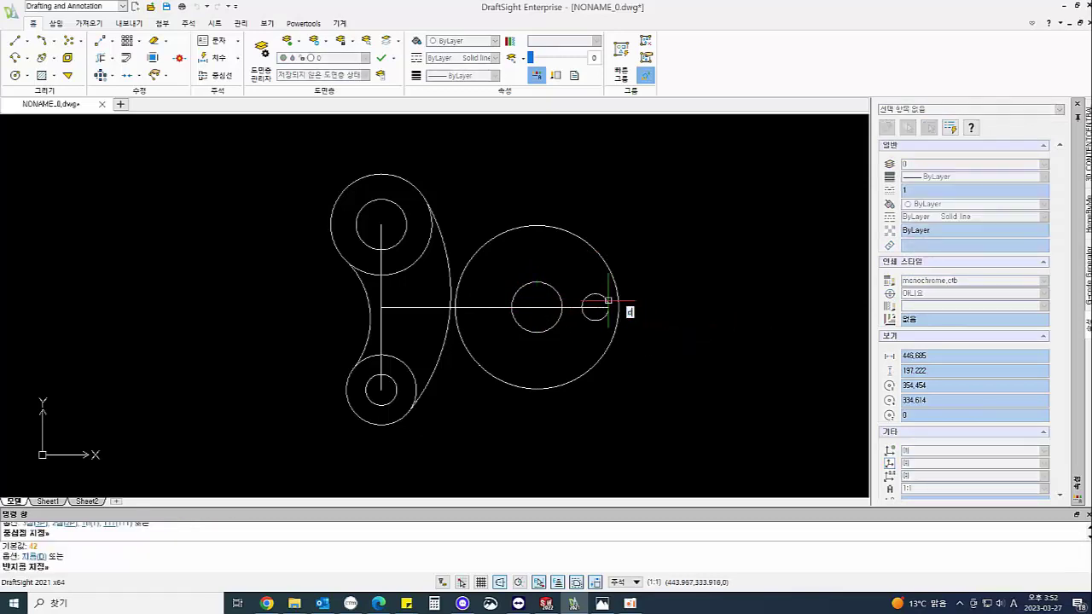
text(d)
key(Return)
key(Return)
key(Escape)
key(Escape)
Create a circular pattern of the small circle with 8 elements over 360 degrees about the centre of the radius 42 circle
text(pat)
key(Return)
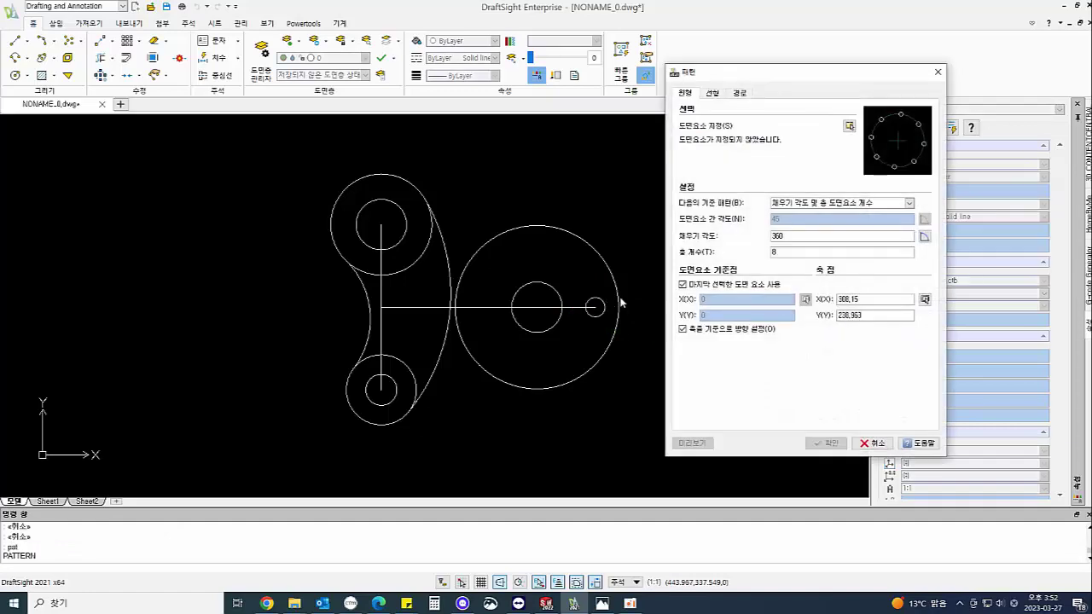
click(849, 128)
click(598, 297)
key(Return)
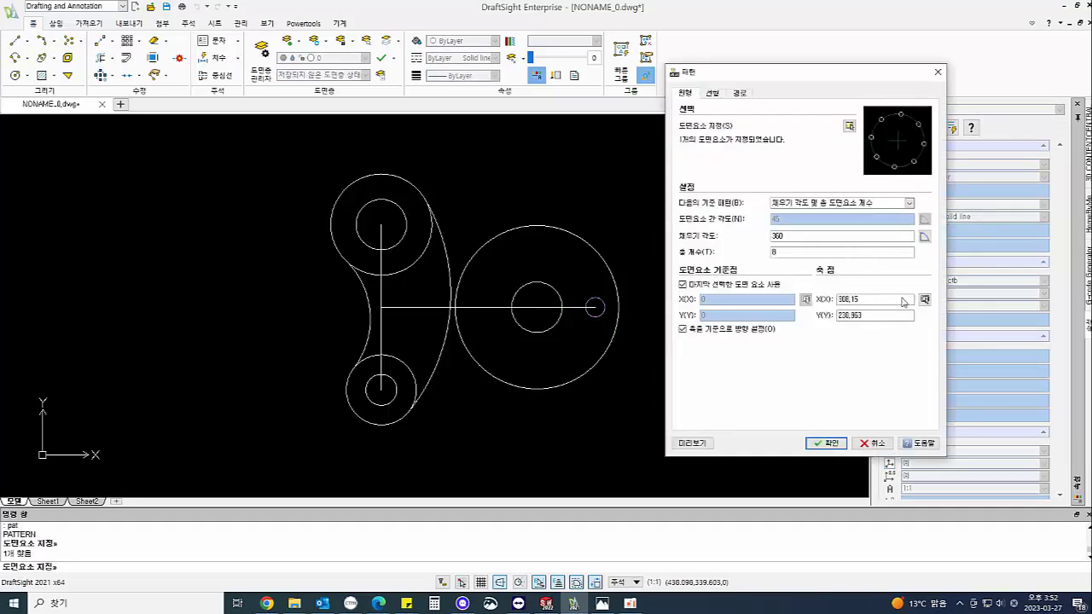
click(925, 300)
click(538, 310)
click(826, 442)
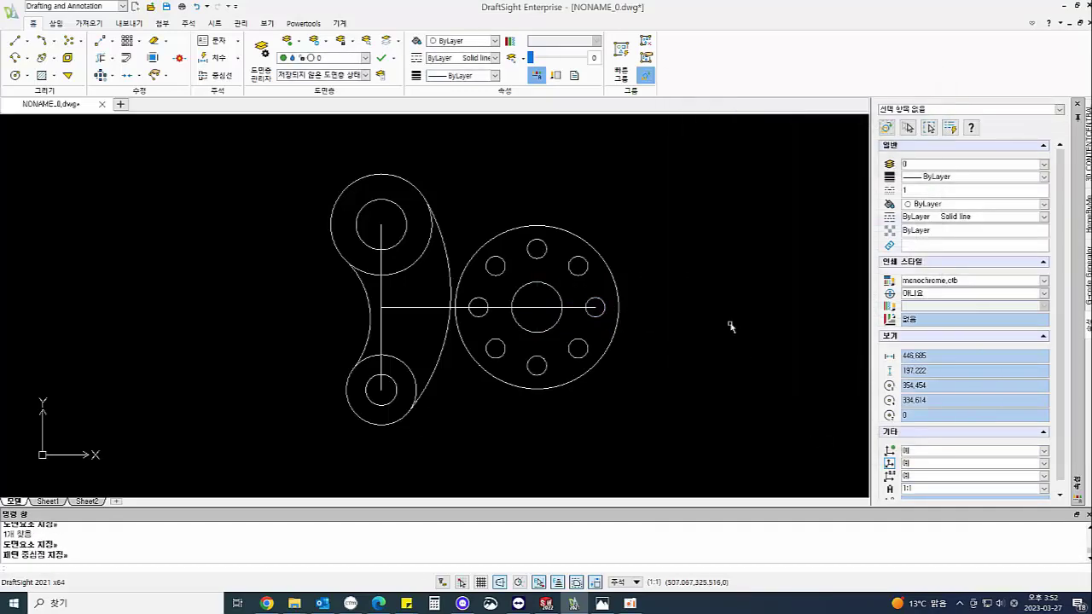
Delete the horizontal construction lines and the vertical line between the two circle pairs
click(534, 307)
key(Delete)
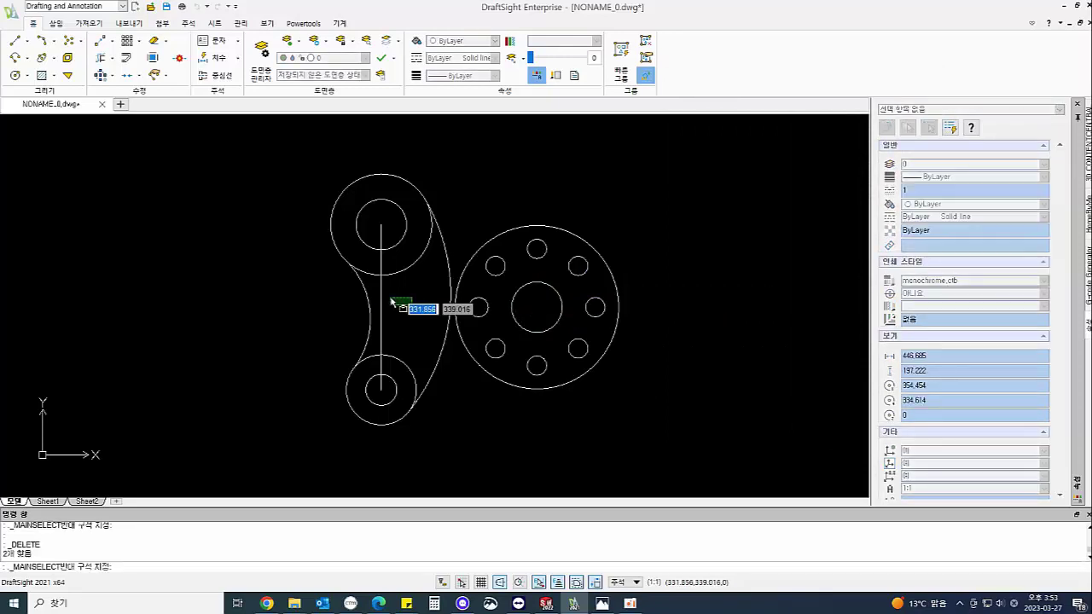
click(383, 299)
key(Delete)
Draw a line tangent to the top of the radius 42 circle and the top of the upper outer circle
text(l)
key(Return)
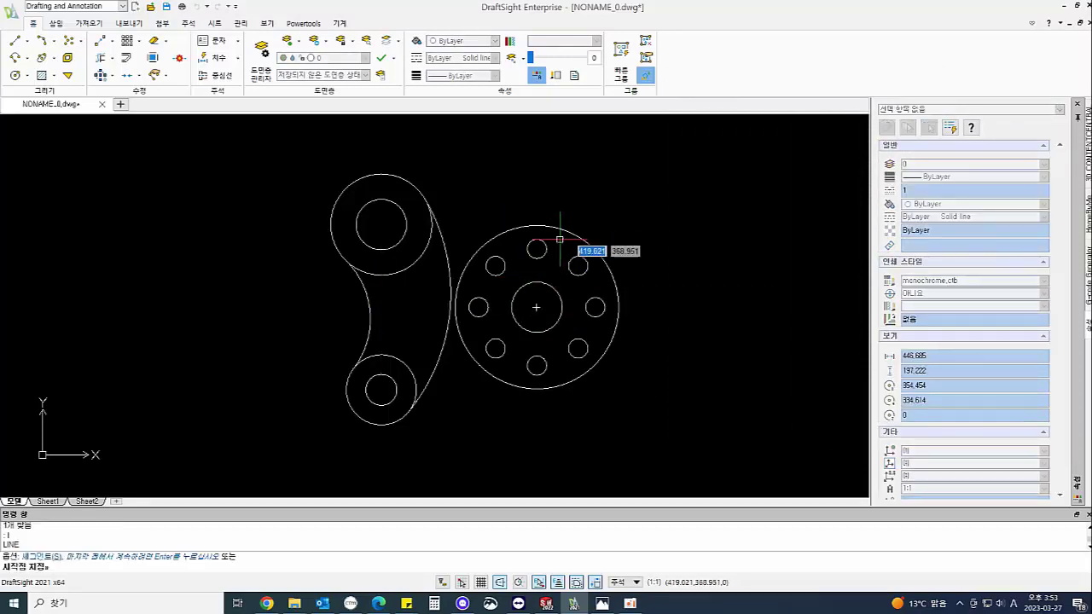
shift+right_click(571, 234)
click(601, 410)
click(560, 227)
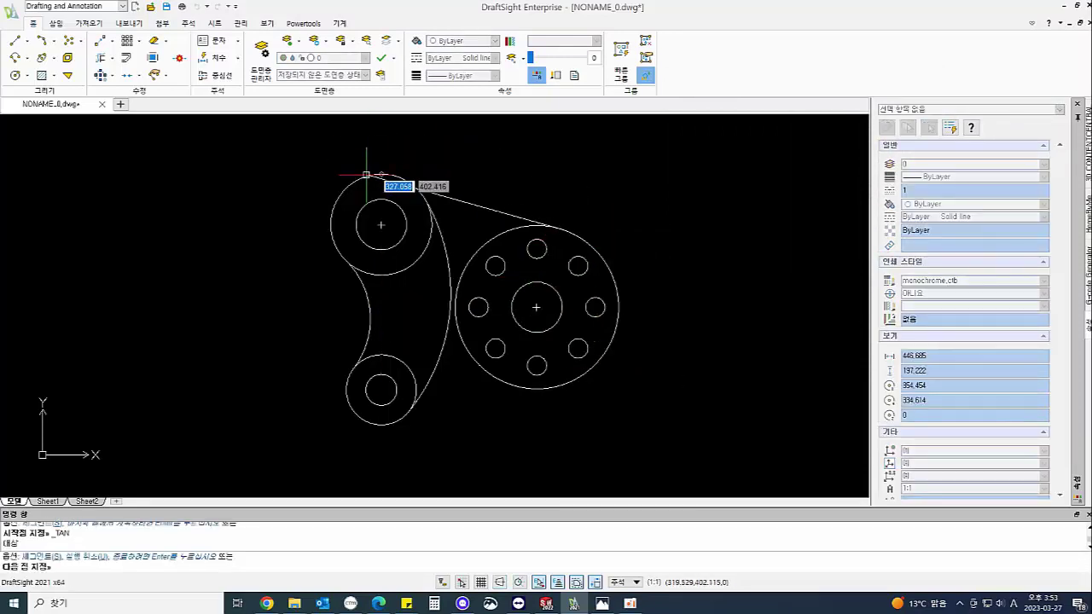
shift+right_click(367, 176)
click(401, 351)
click(376, 175)
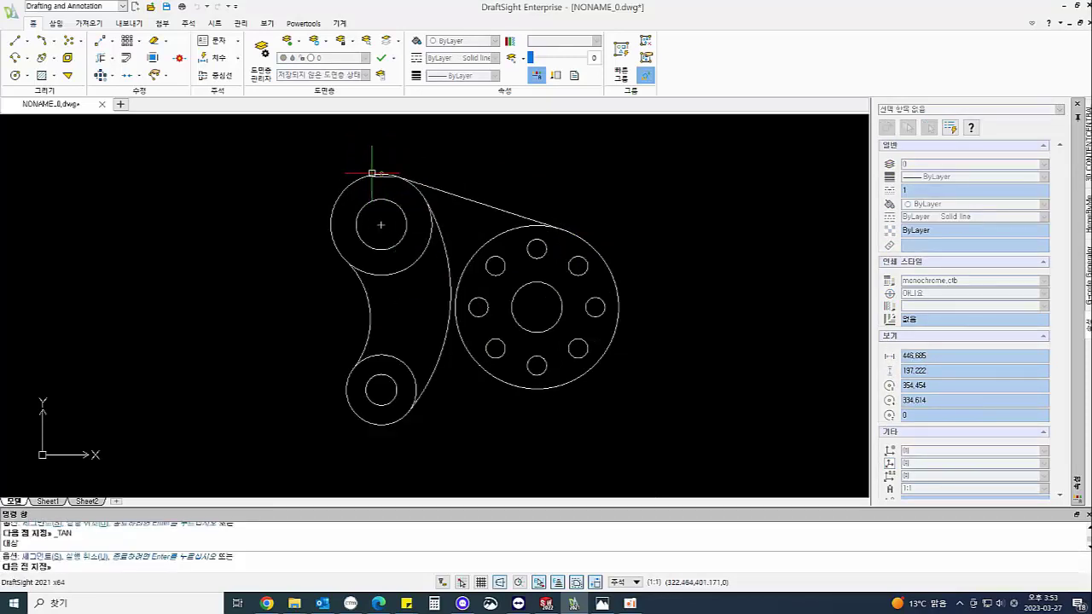
scroll(596, 293, down, 1)
key(Return)
Draw a line tangent to the bottom of the radius 42 circle and the bottom of the lower outer circle
key(Return)
shift+right_click(583, 326)
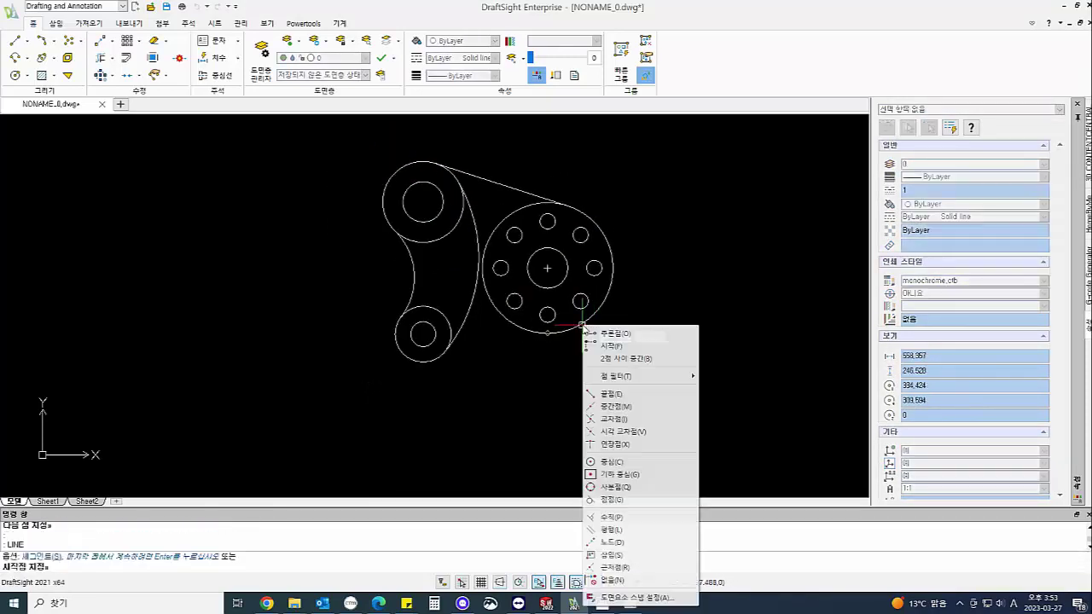
click(621, 505)
click(584, 322)
shift+right_click(430, 365)
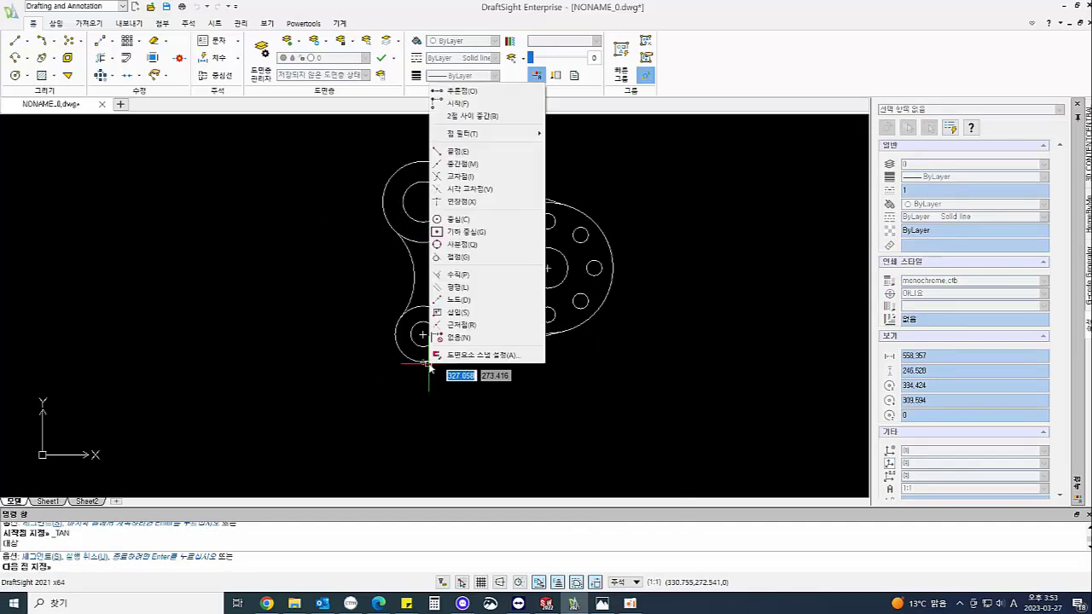
click(455, 257)
click(424, 361)
key(Escape)
key(Escape)
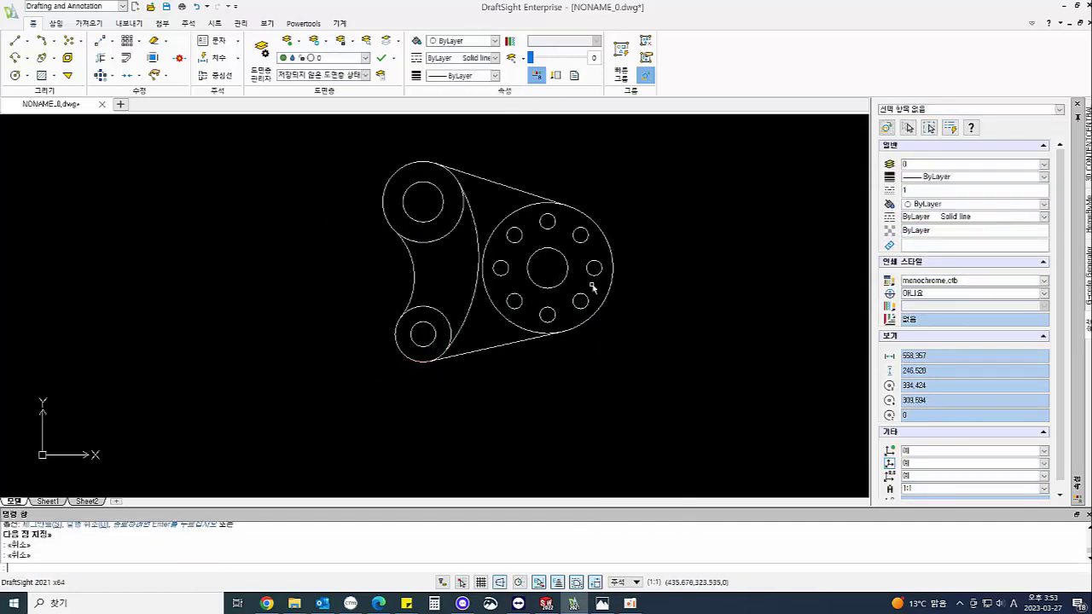
Trim away the left part of the radius 42 circle between the two tangent lines
key(Return)
key(Return)
click(504, 220)
key(Escape)
key(Escape)
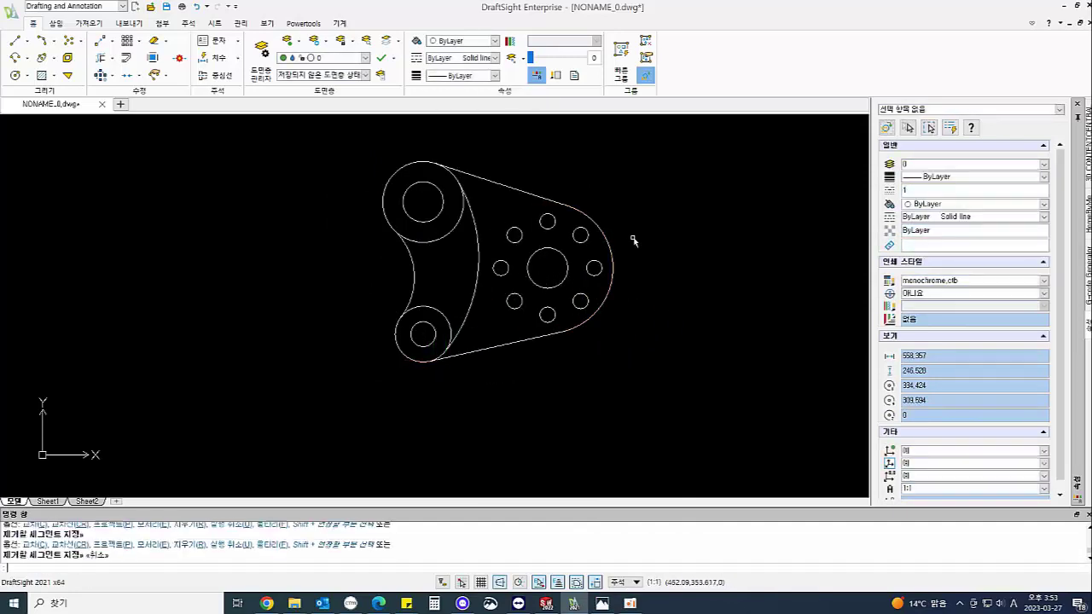
Draw a horizontal line 200 units long to the right from the centre of the hole pattern
middle_drag(638, 245, 540, 244)
text(l)
key(Return)
click(449, 265)
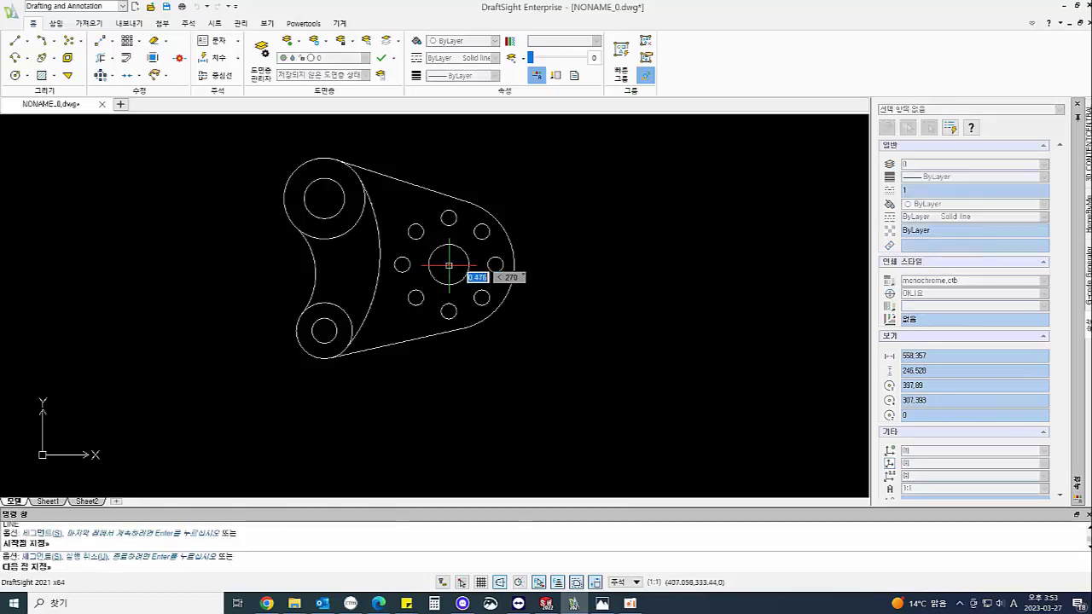
text(200)
key(Return)
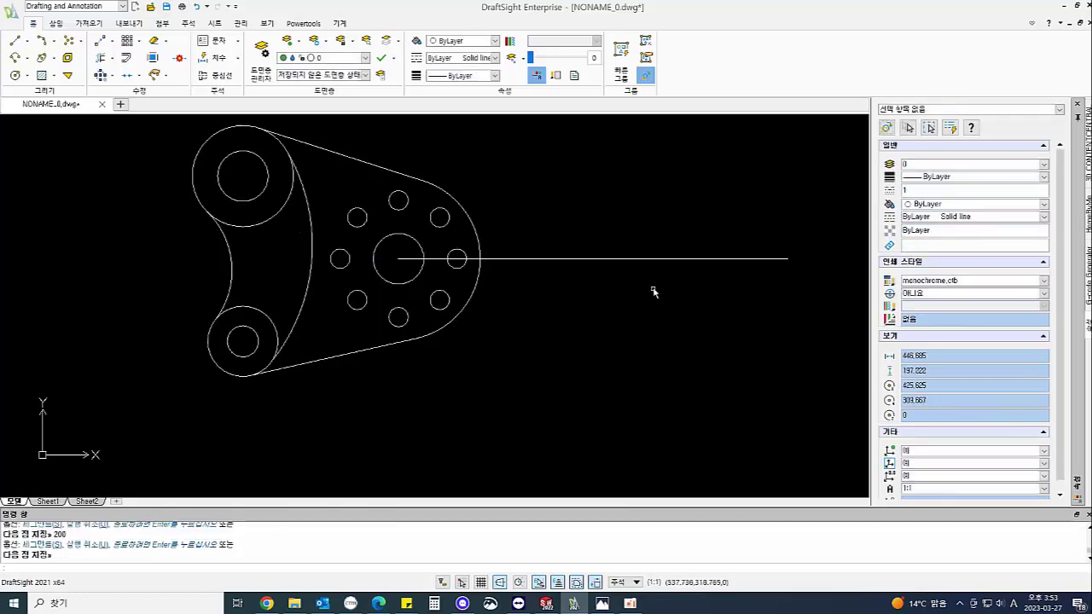
middle_drag(654, 288, 520, 278)
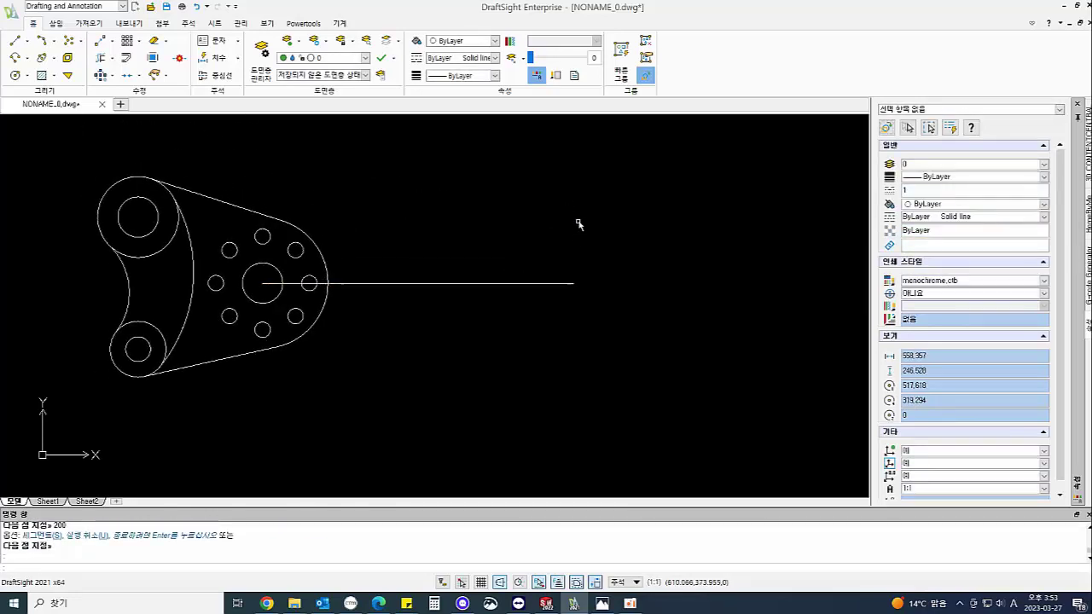
Draw a circle of radius 74 centred on the right end of the 200-unit horizontal line
key(Return)
text(c)
key(Return)
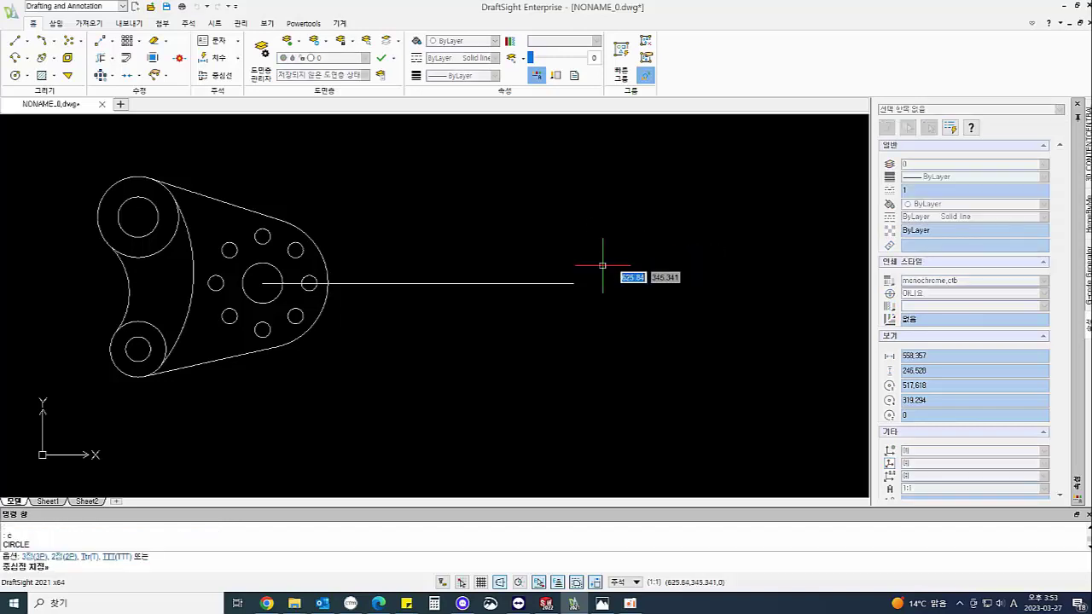
click(573, 284)
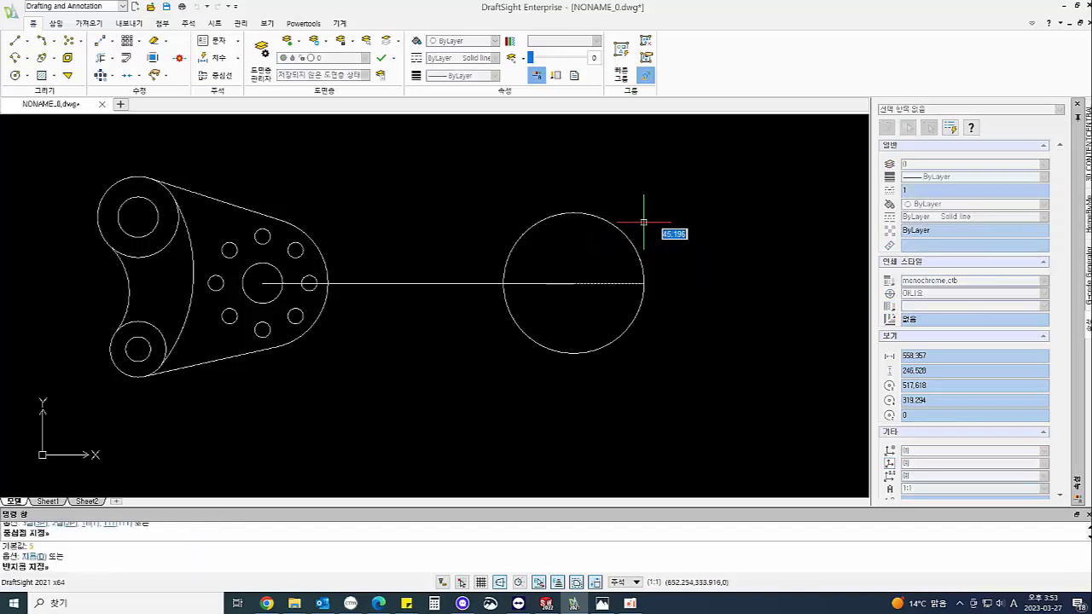
text(74)
key(Return)
key(Escape)
key(Escape)
key(Escape)
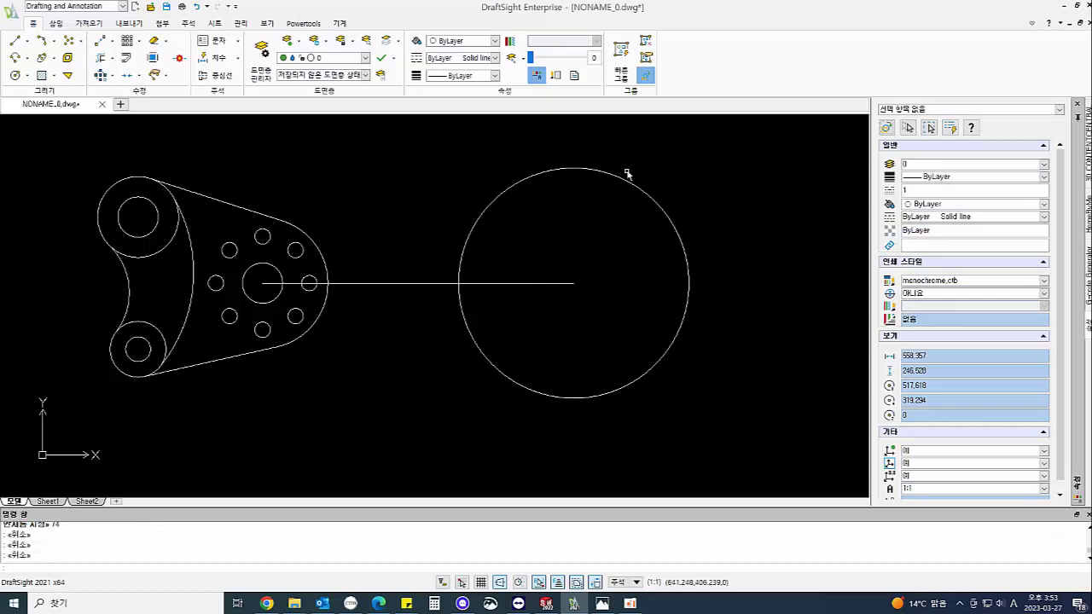
Trim away the part of the horizontal line that lies outside the radius 74 circle
text(tr)
key(Return)
click(460, 299)
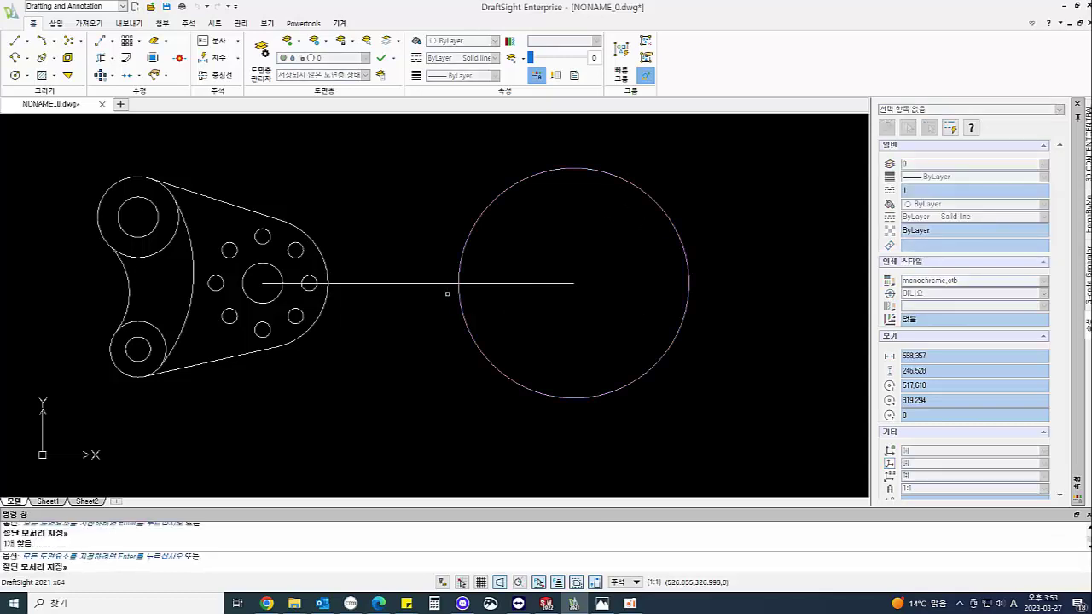
key(Return)
click(431, 284)
key(Escape)
key(Escape)
Offset the horizontal line inside the large circle by 42 units both upward and downward
text(o)
key(Return)
text(4)
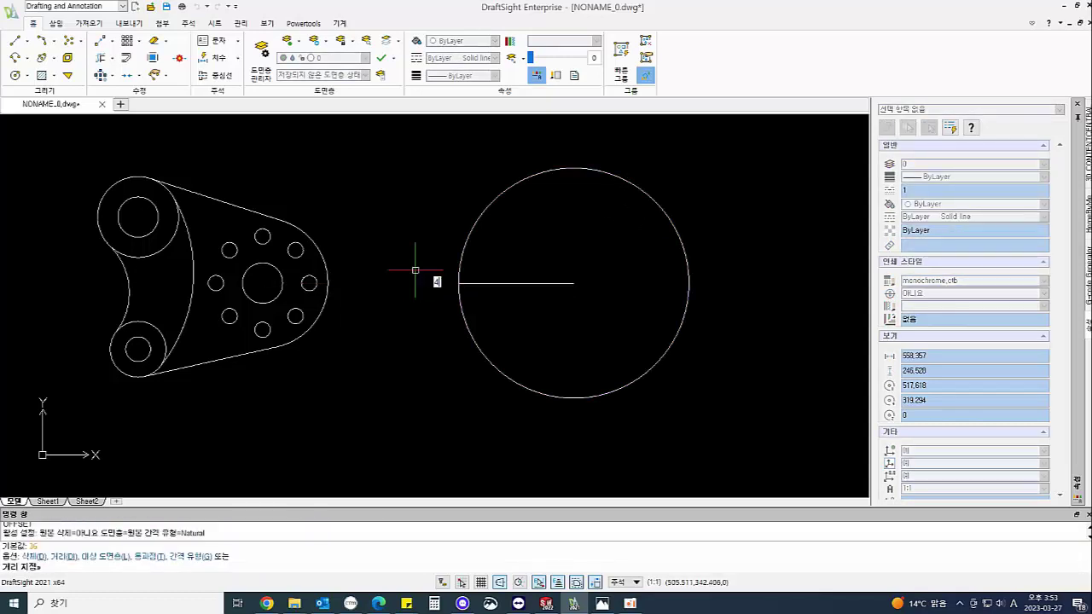
text(2)
key(Return)
click(523, 284)
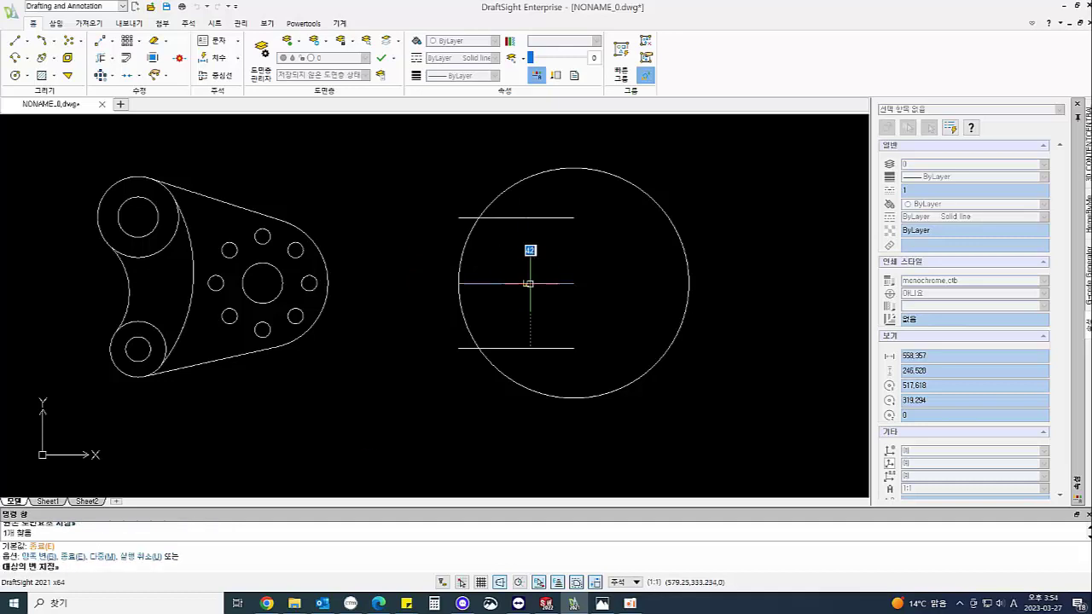
click(539, 300)
key(Escape)
key(Escape)
key(Escape)
Draw a vertical line joining the right ends of the two offset horizontal lines
text(l)
key(Return)
click(574, 218)
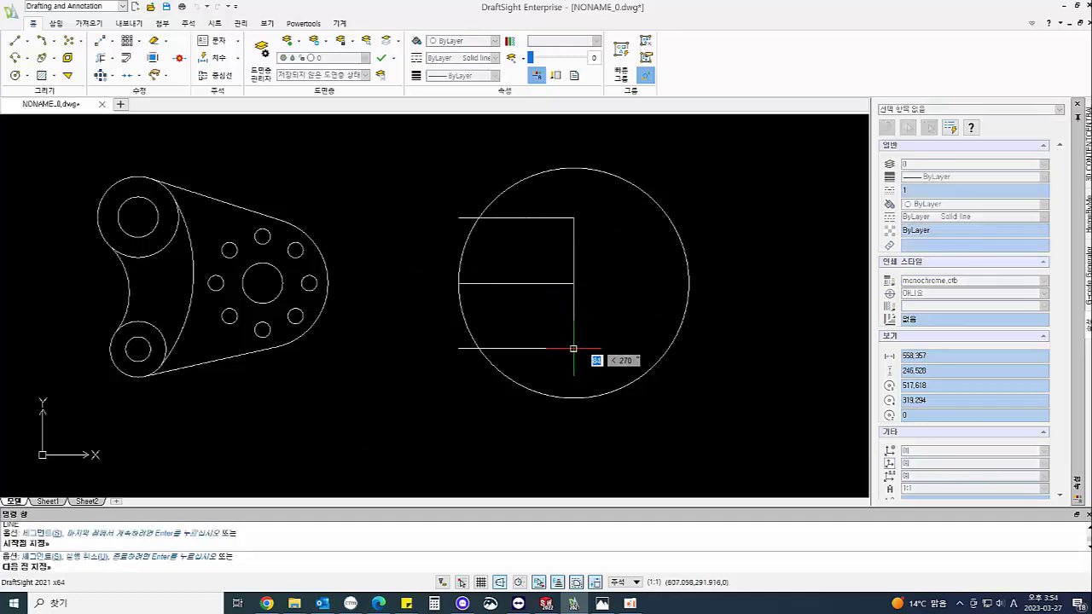
click(573, 349)
key(Return)
Offset the vertical centre line by 10 units to both sides
text(o)
key(Return)
text(10)
key(Return)
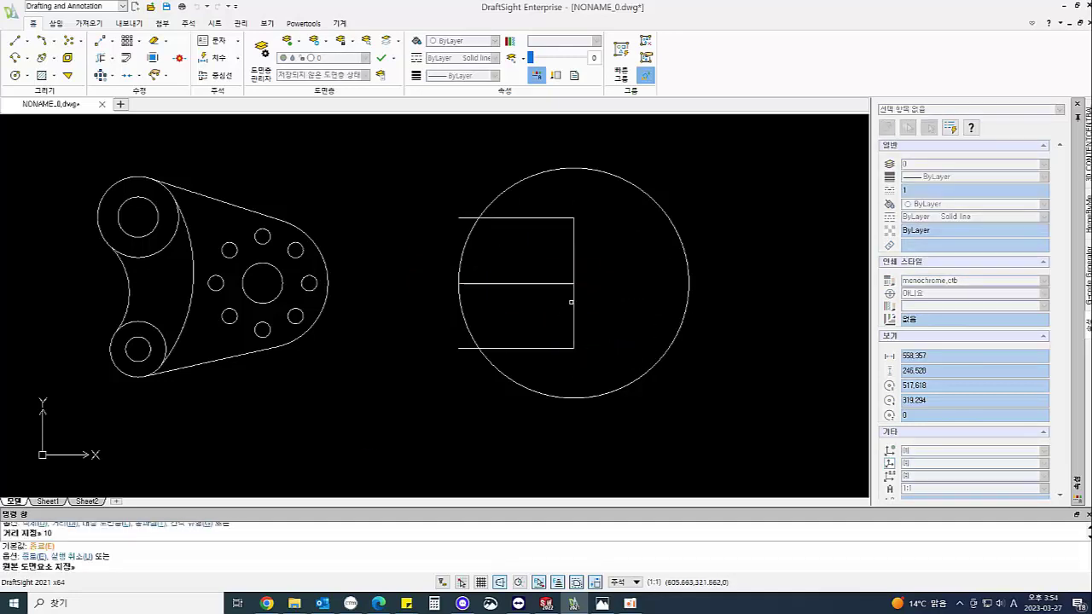
click(571, 303)
click(565, 313)
click(573, 307)
click(588, 306)
key(Escape)
key(Escape)
key(Escape)
Delete the upper and lower horizontal lines that were offset by 42 units
text(ㅂ)
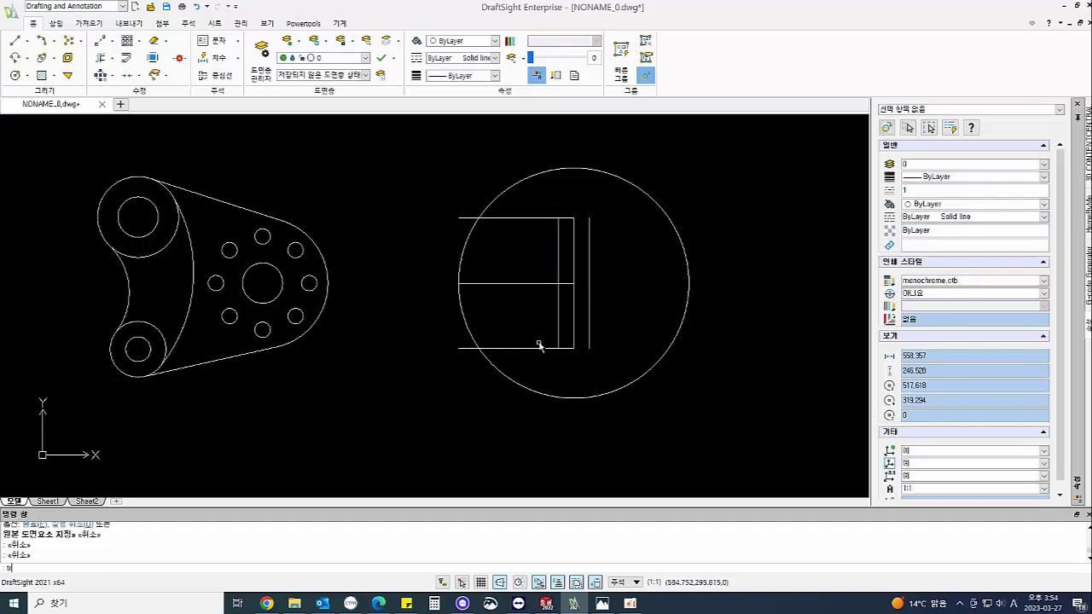
key(BackSpace)
click(526, 349)
key(Delete)
click(524, 219)
key(Delete)
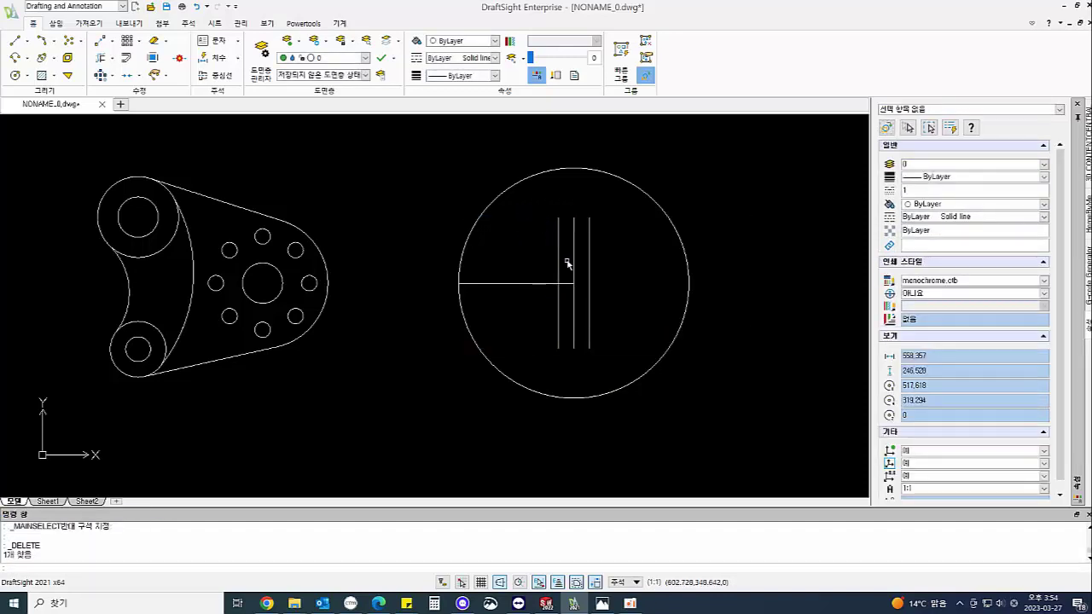
Close the central rectangle with horizontal lines joining the top and bottom ends of the two outer vertical lines
text(l)
key(Return)
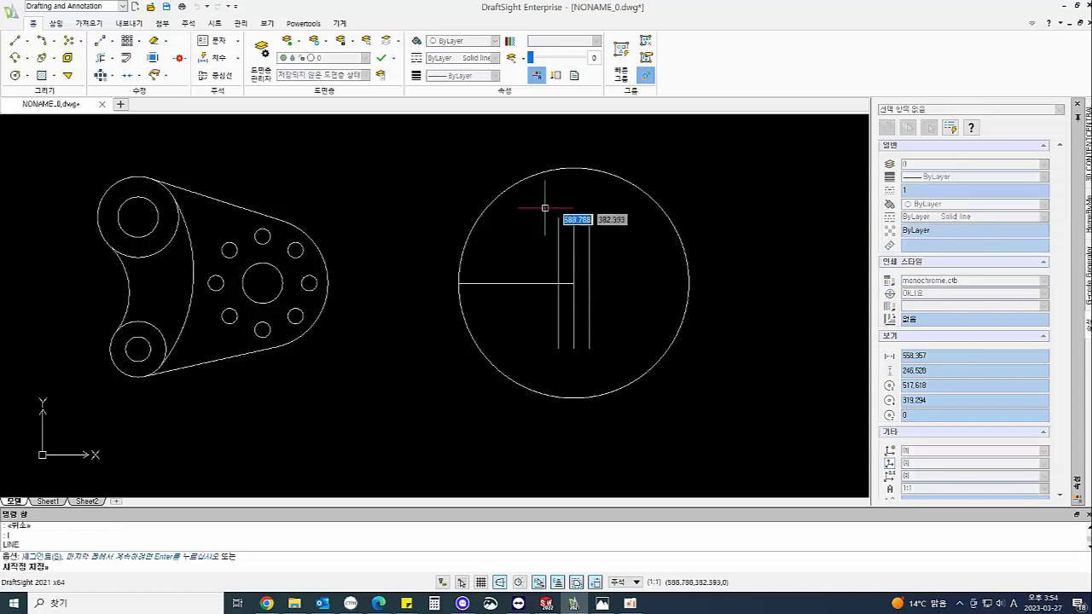
click(559, 219)
click(589, 218)
key(Return)
key(Return)
click(559, 349)
click(589, 348)
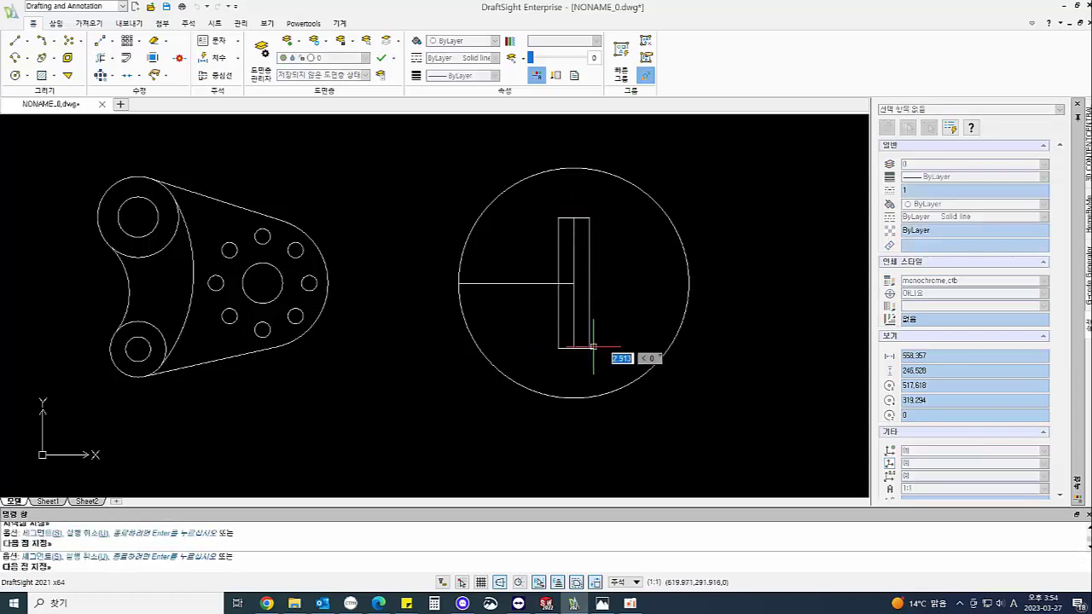
key(Return)
Offset the vertical centre line by 45 units to the left and right
text(o)
key(Return)
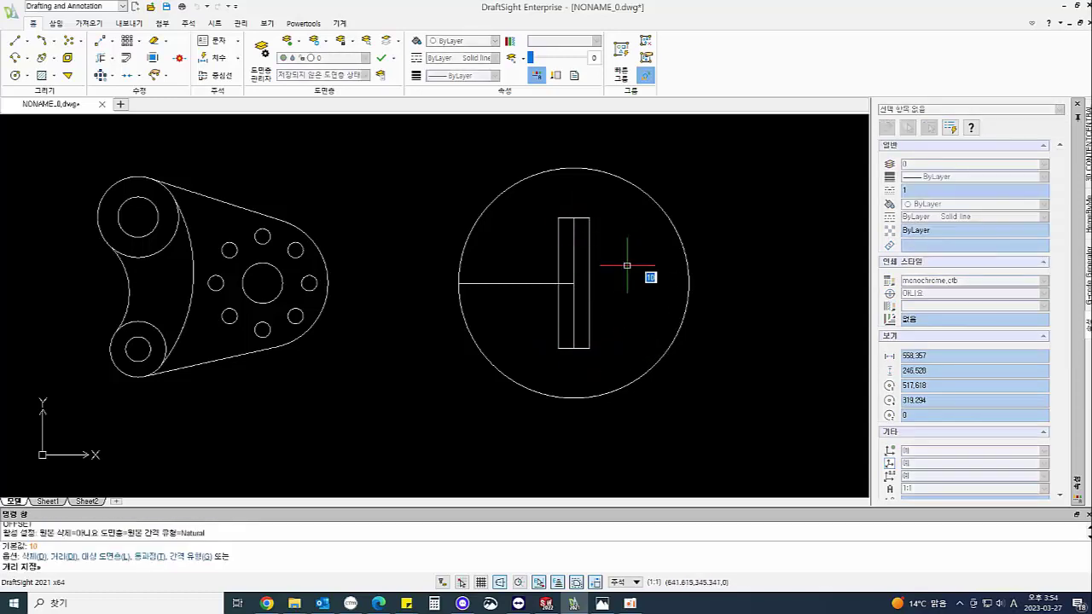
text(45)
key(Return)
click(576, 265)
click(517, 264)
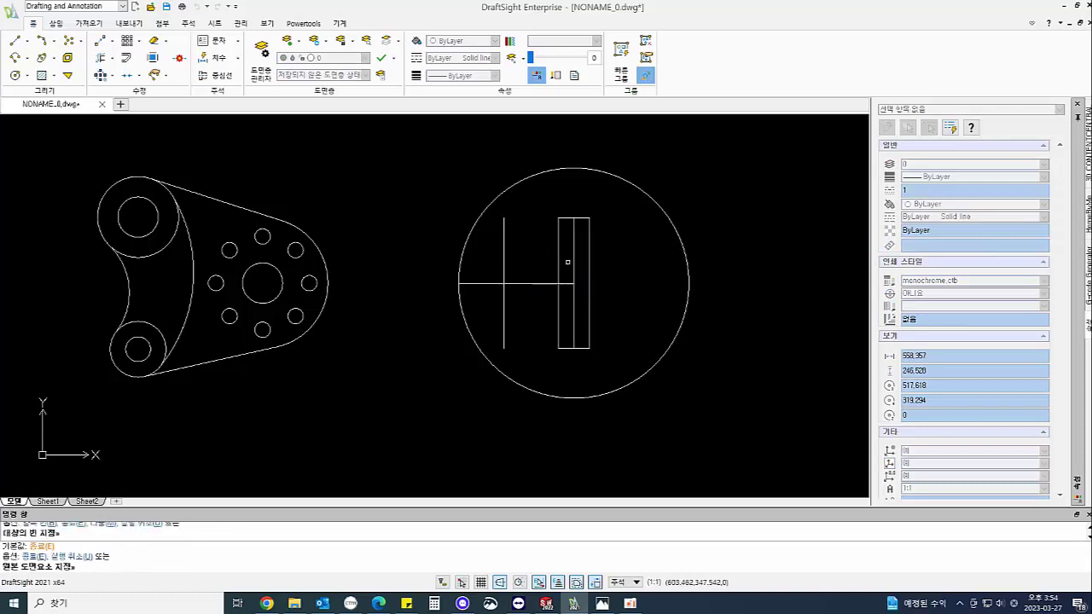
click(575, 265)
click(610, 256)
key(Escape)
key(Escape)
Offset the horizontal centre line by 72/2 units both upward and downward
key(Return)
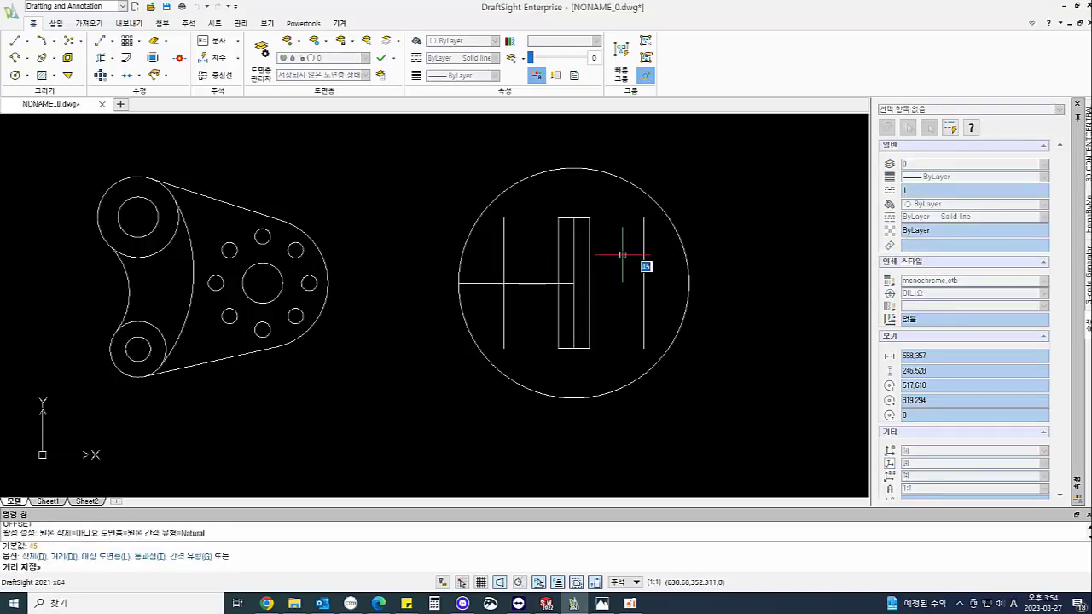
text(72/2)
key(Return)
click(528, 285)
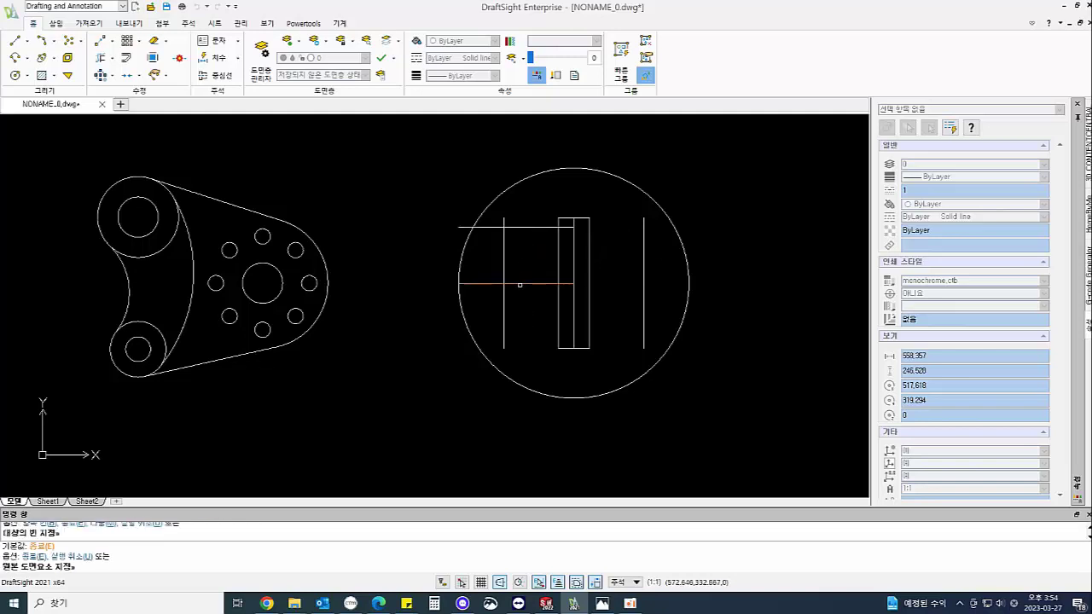
click(572, 315)
key(Escape)
Draw a circle of diameter 20 centred on the upper left intersection of the offset lines
text(c)
key(Return)
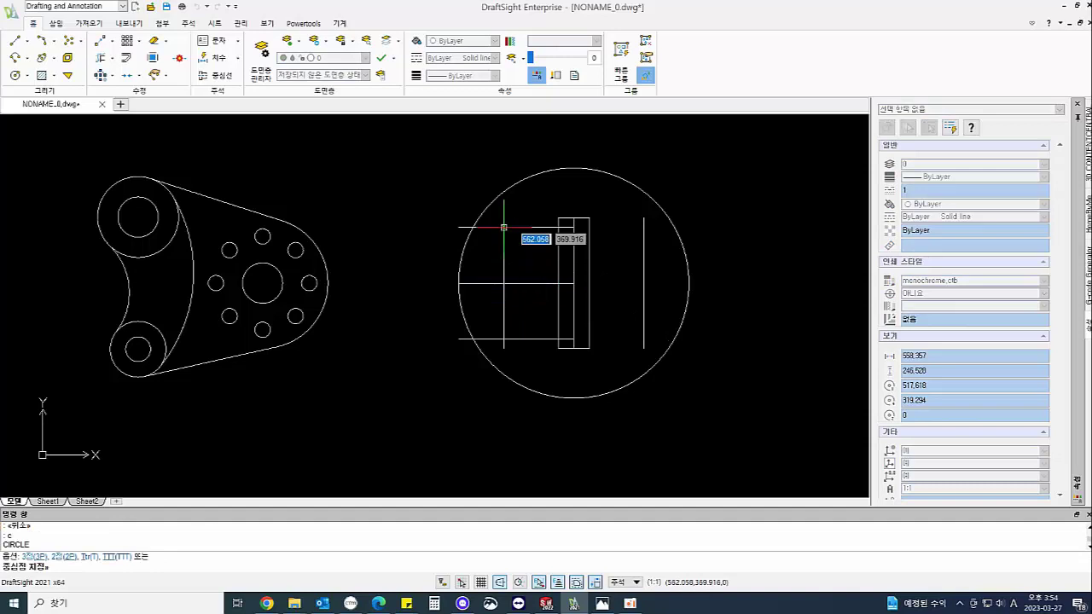
click(504, 227)
click(519, 223)
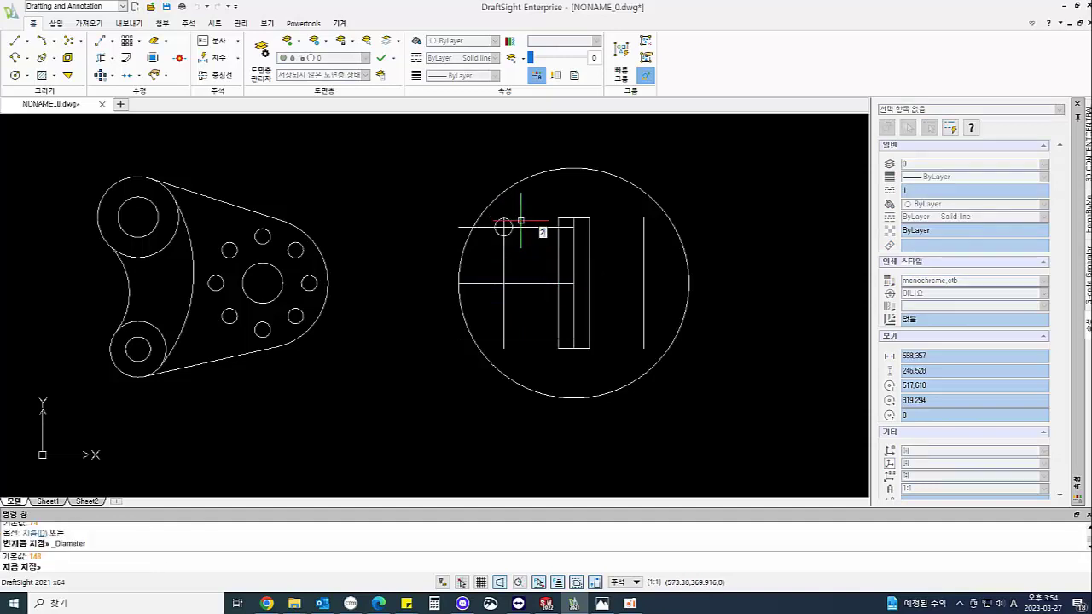
key(Escape)
key(Escape)
Mirror the upper left hole circle about the vertical centre line, keeping the original
text(mi)
key(Return)
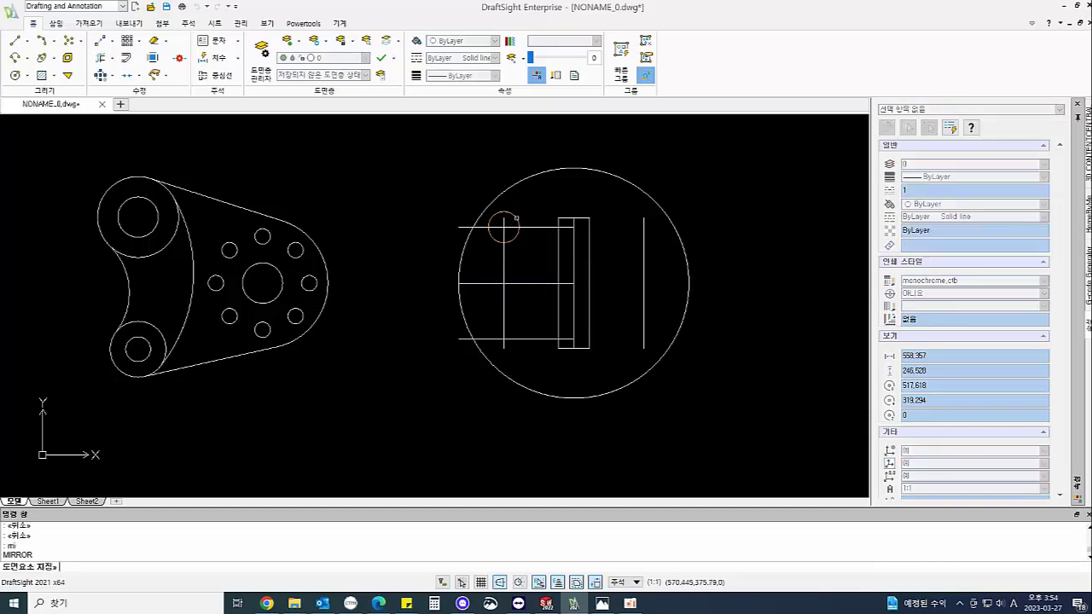
click(516, 218)
key(Return)
click(574, 220)
click(574, 367)
key(Return)
key(Escape)
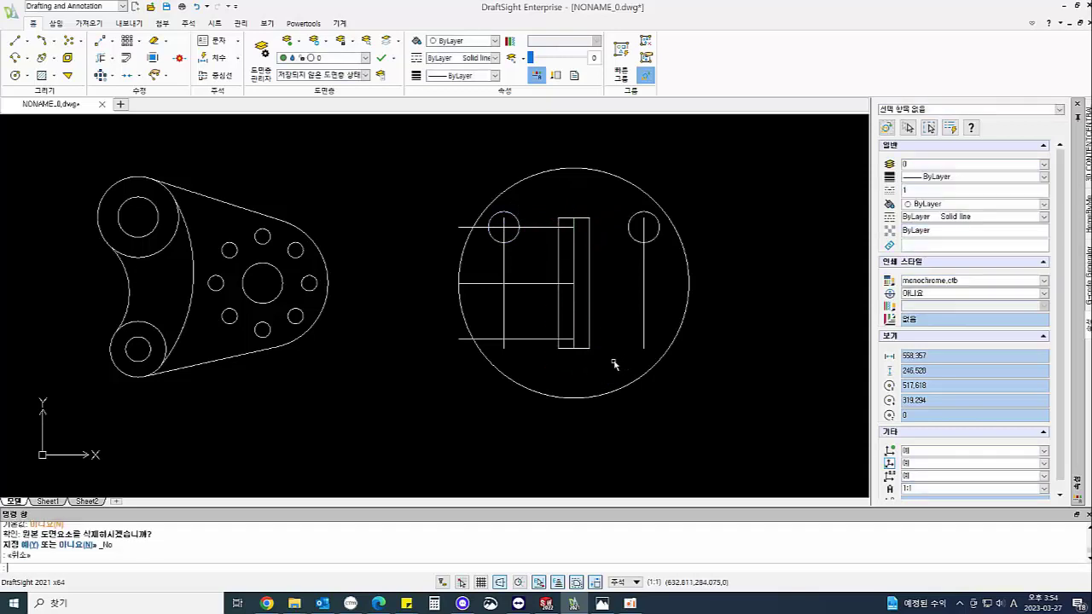
Draw a smaller circle centred on the lower left intersection of the offset lines
text(c)
key(Return)
click(504, 339)
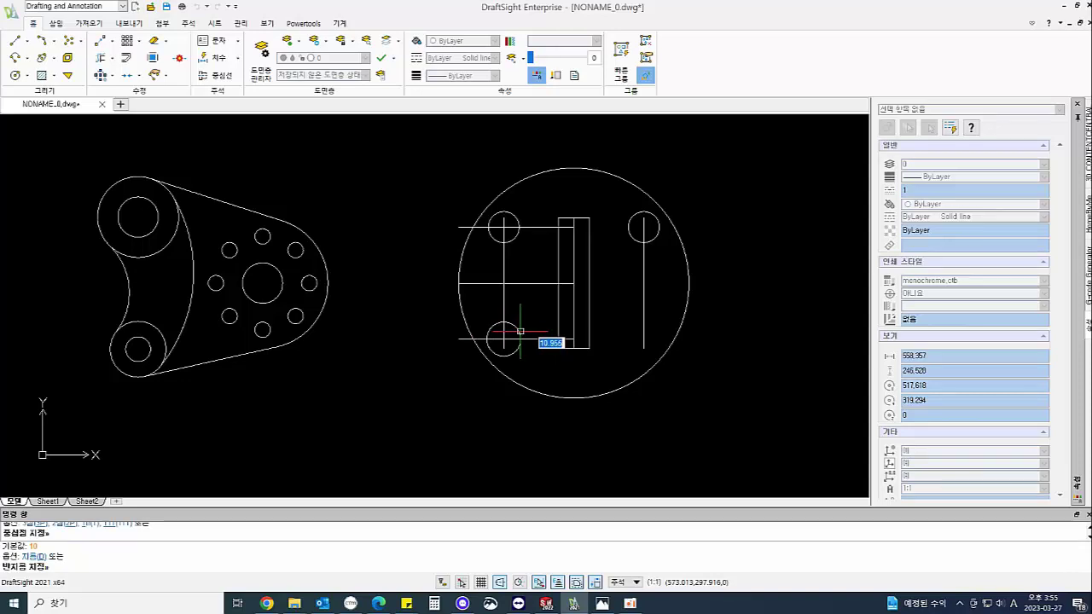
key(Escape)
key(Escape)
key(Escape)
Mirror the small lower left circle about the vertical centre line, keeping the original
text(mi)
key(Return)
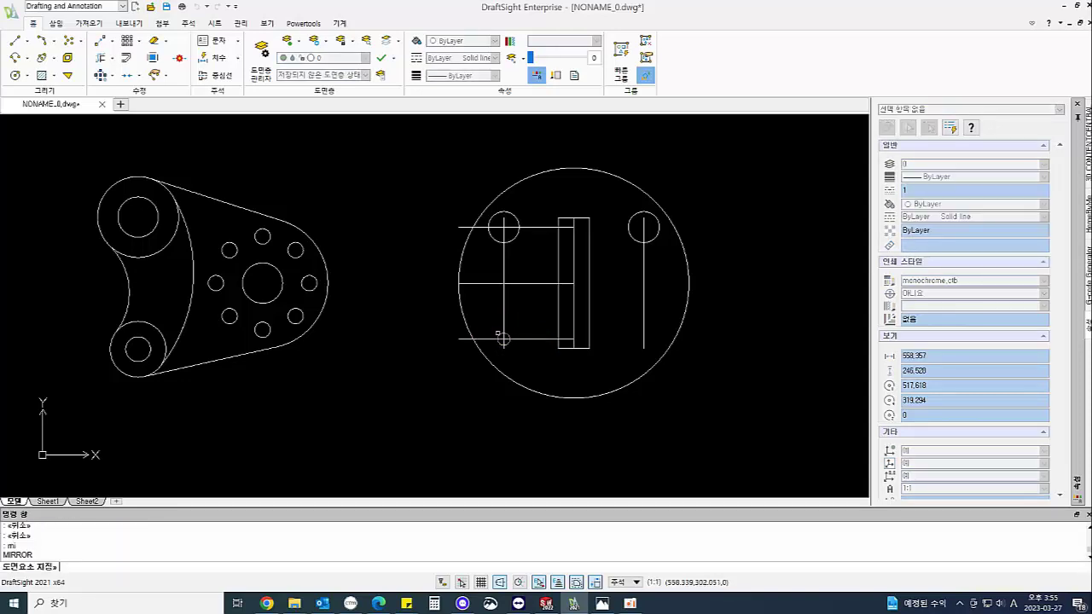
scroll(504, 339, up, 2)
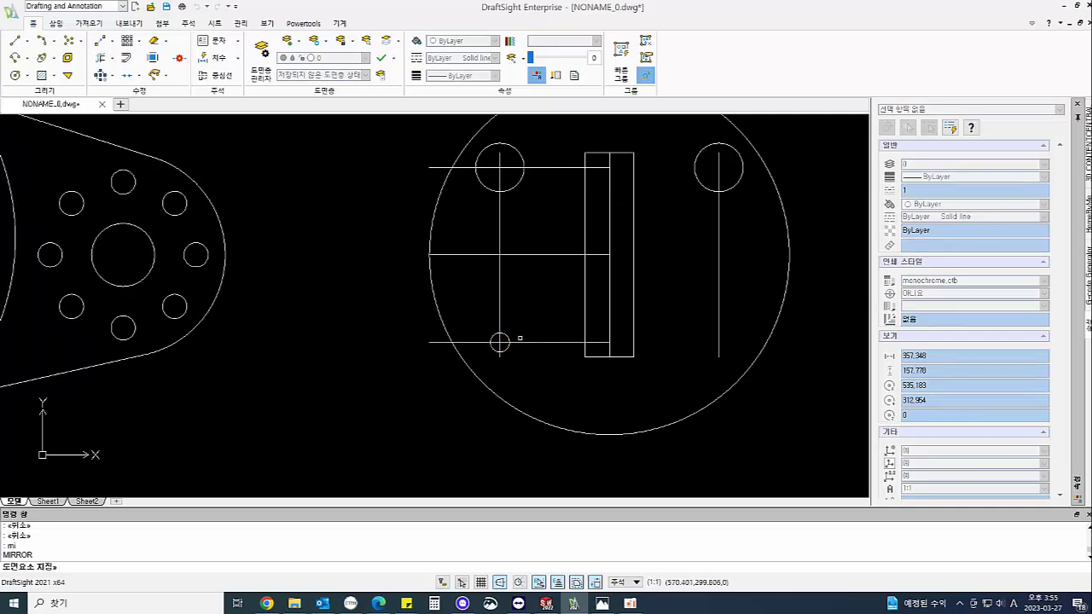
click(504, 338)
key(Return)
click(609, 357)
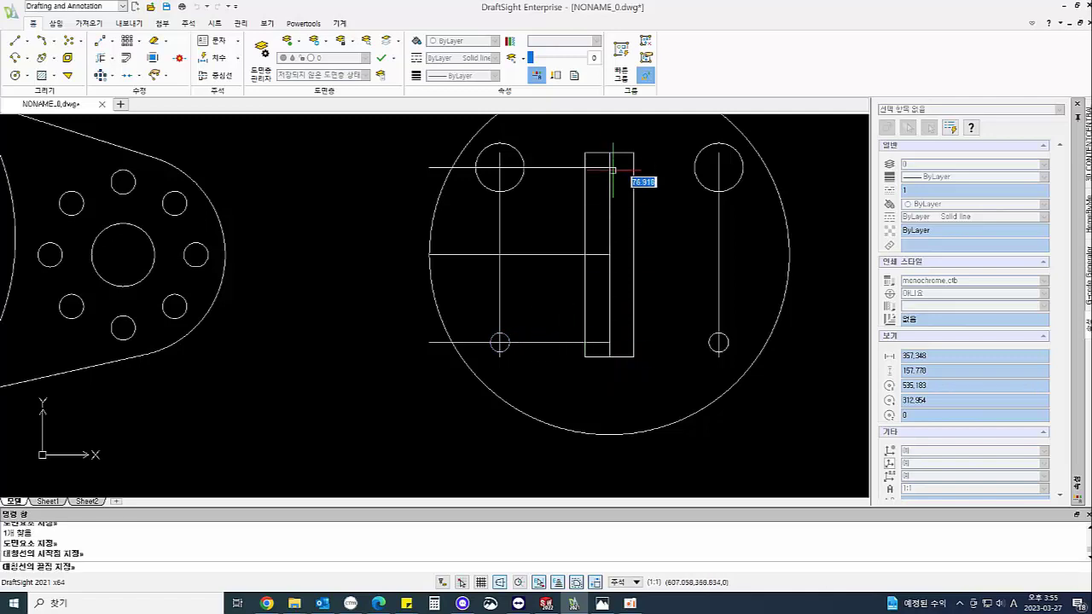
click(611, 154)
key(Return)
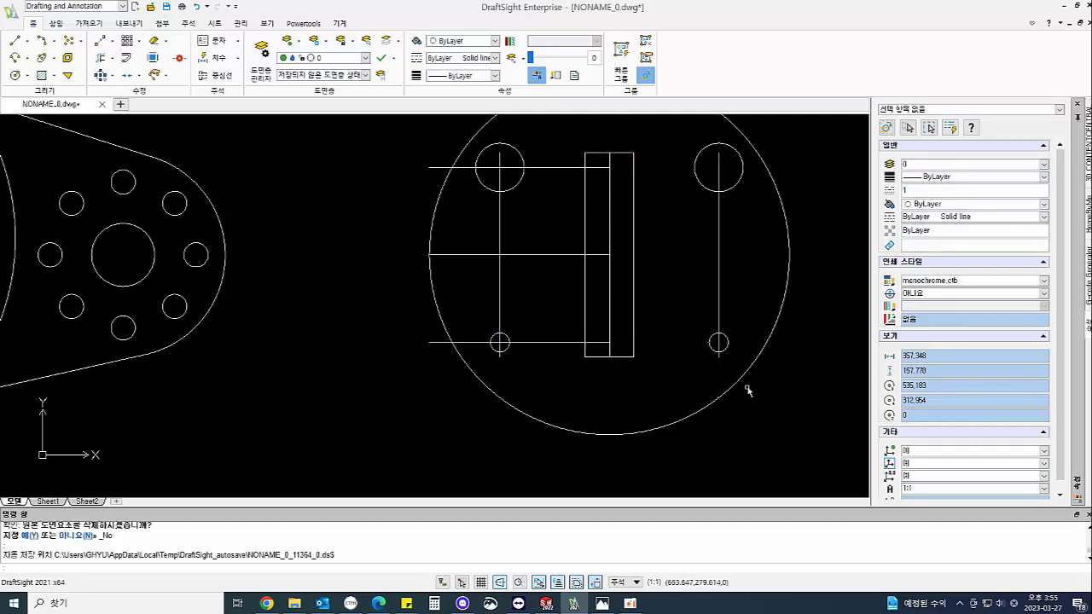
Offset the bottom edge of the central rectangle downward by 30 units
middle_drag(387, 368, 402, 337)
scroll(402, 337, down, 2)
scroll(584, 329, up, 1)
key(Escape)
key(Escape)
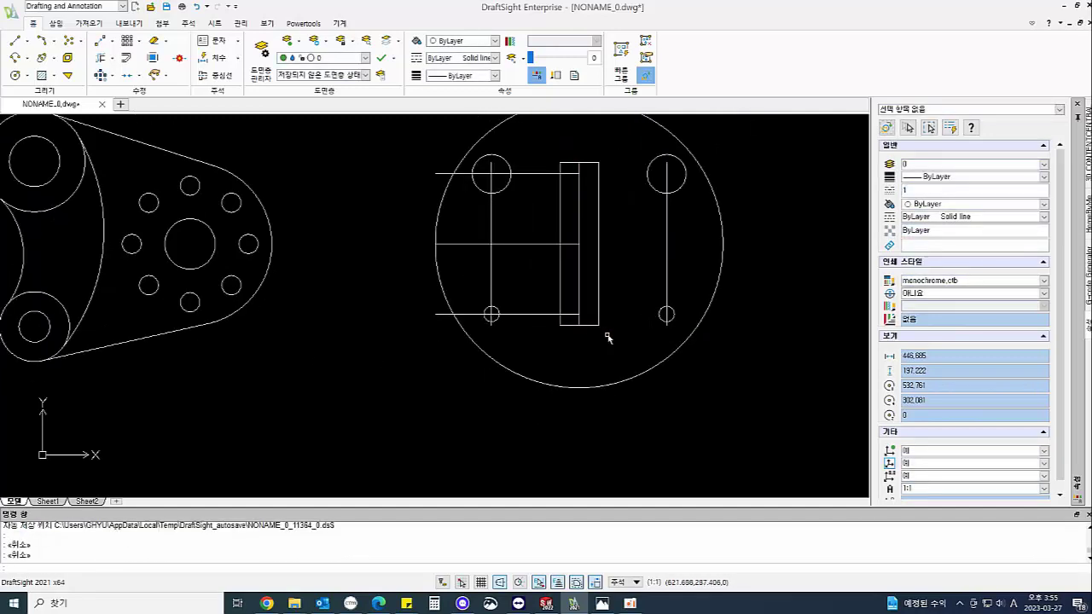
text(o)
key(Return)
text(30)
key(Return)
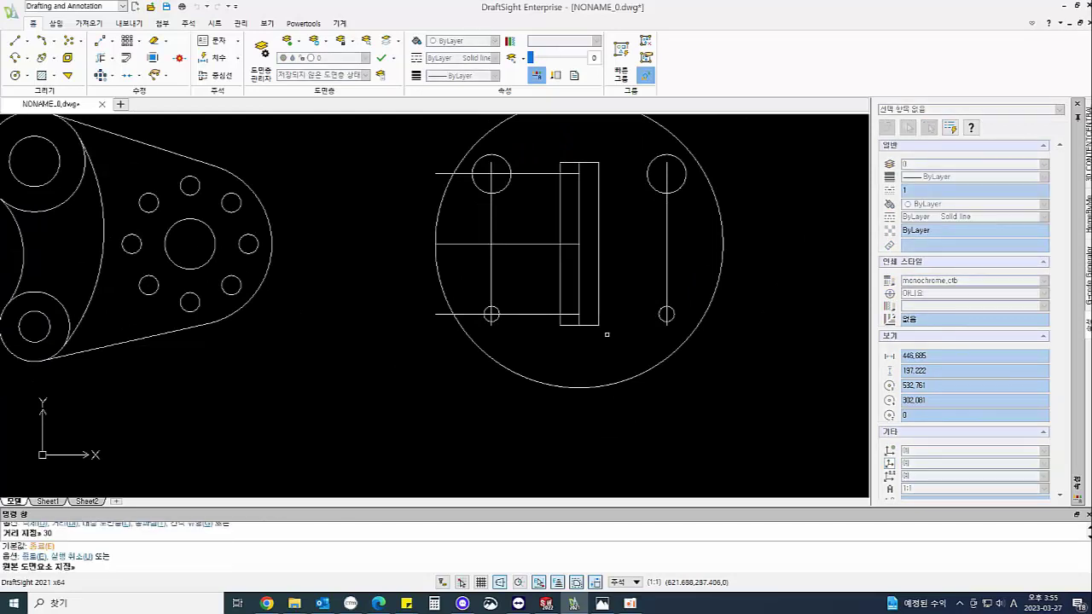
click(594, 326)
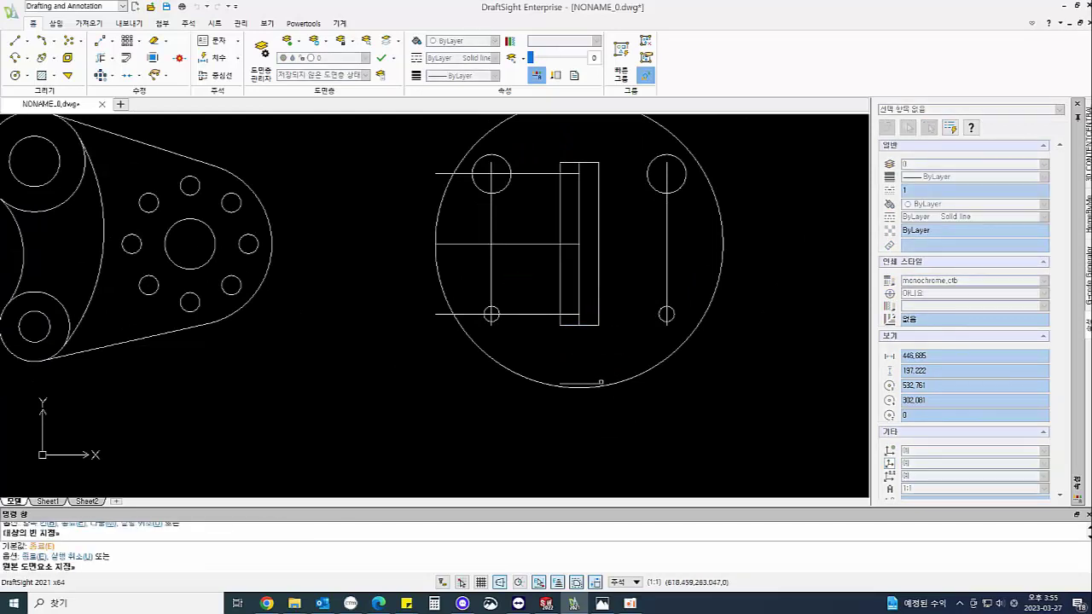
scroll(594, 351, up, 1)
scroll(617, 282, down, 1)
key(Escape)
key(Escape)
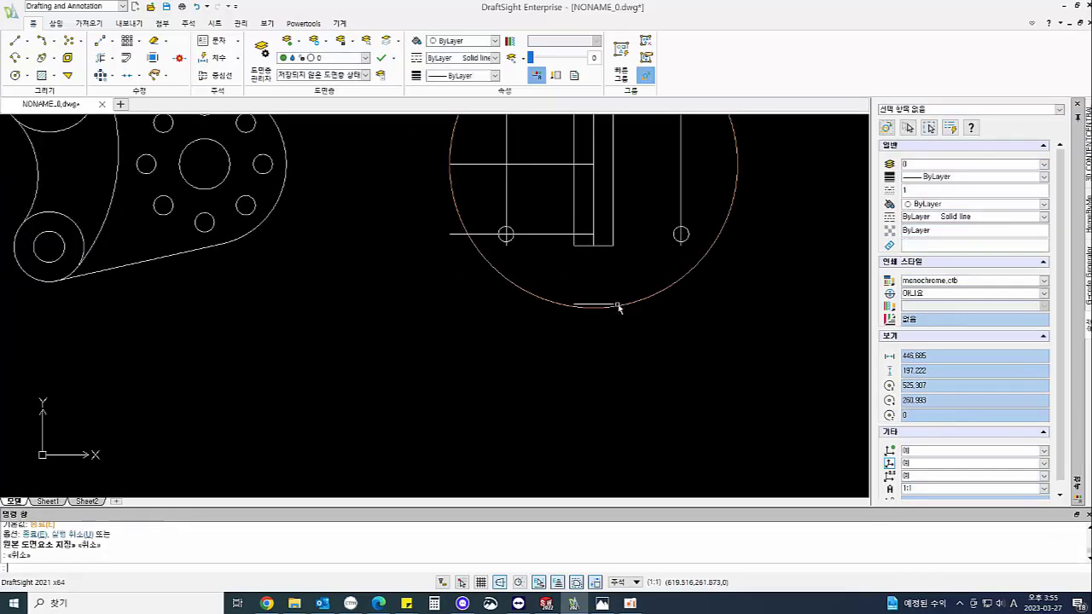
Move the small lower right circle from its centre to the midpoint of the short line offset below the rectangle
text(m)
key(Return)
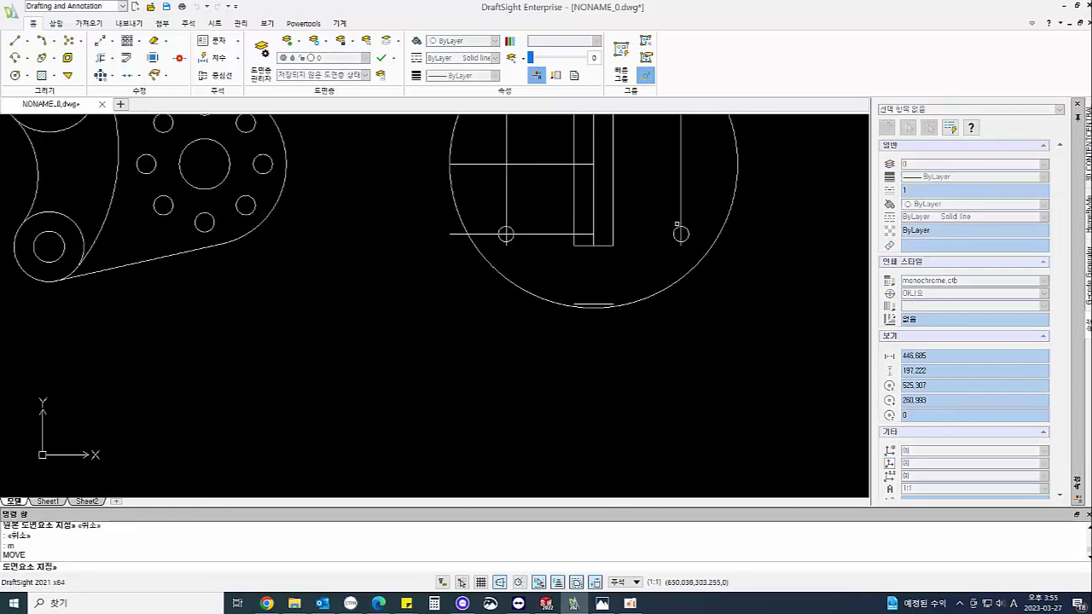
click(680, 226)
key(Return)
click(682, 233)
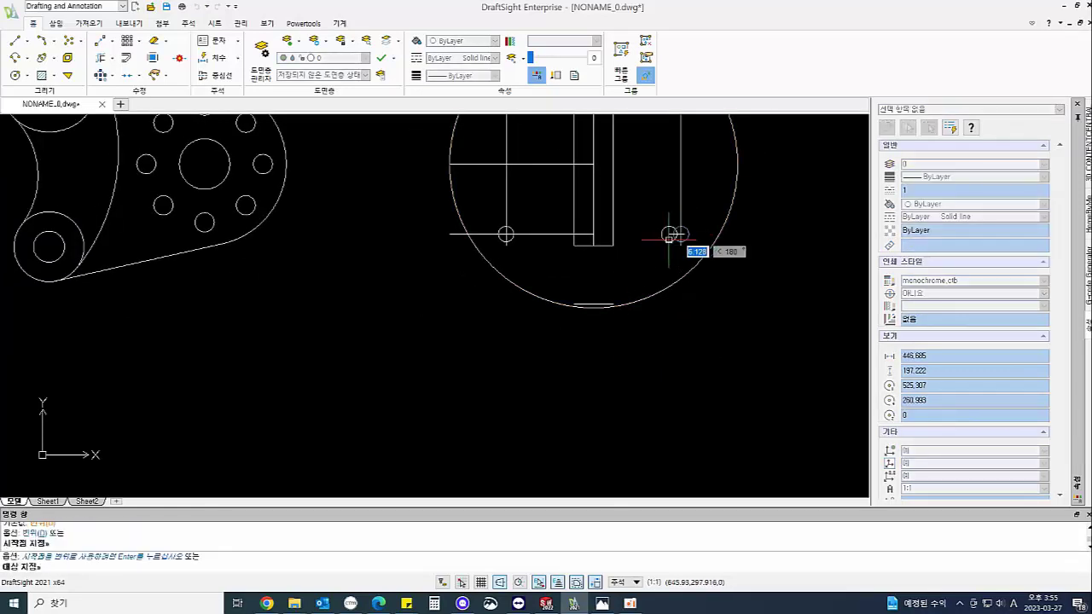
click(594, 304)
key(Return)
scroll(667, 299, up, 1)
scroll(668, 299, down, 1)
key(Escape)
key(Escape)
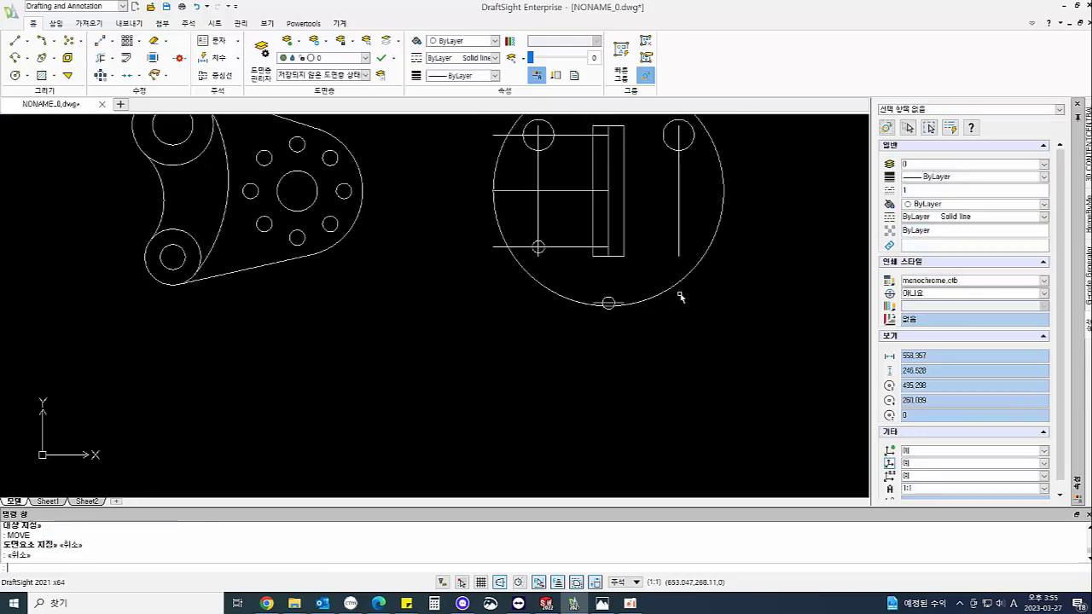
Mirror the small lower left circle across the rectangle's vertical centre line again, keeping the original
text(mi)
key(Return)
click(541, 246)
key(Return)
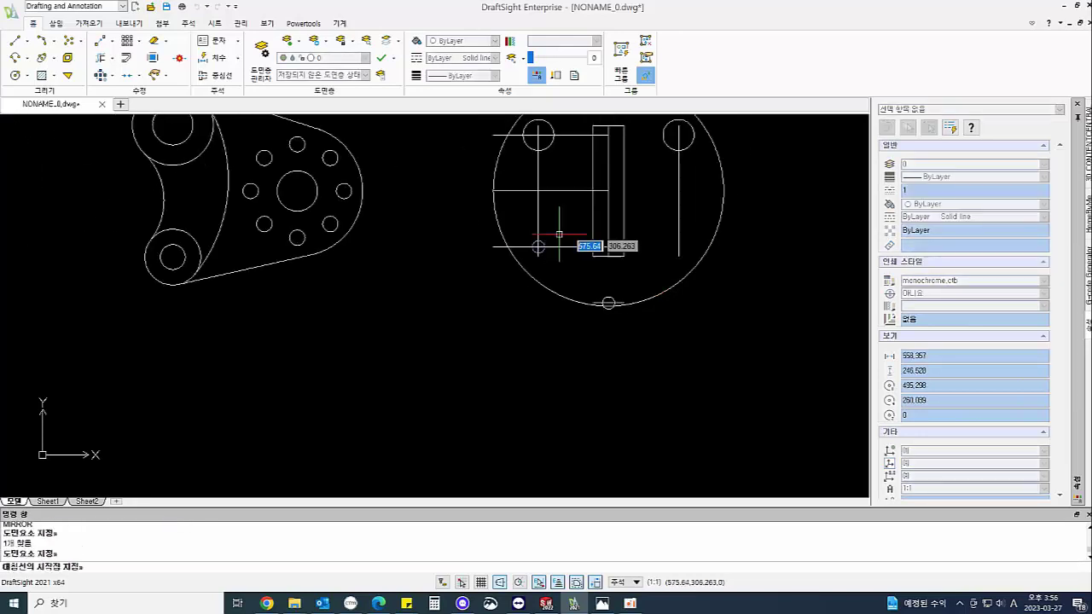
click(609, 256)
click(608, 126)
key(Return)
middle_drag(777, 275, 788, 302)
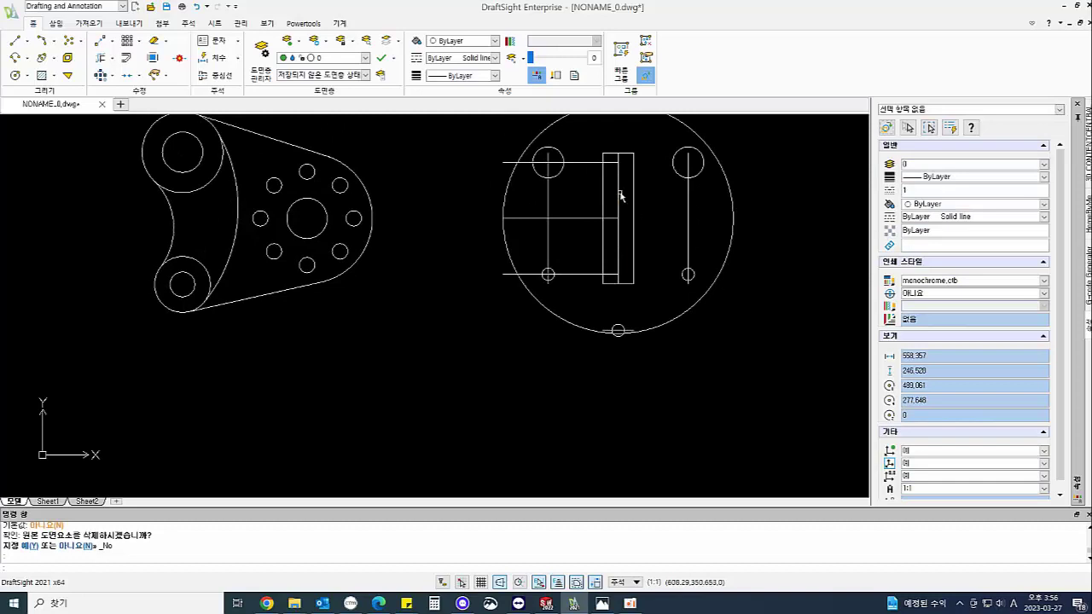
Delete the three horizontal and two vertical construction lines inside the disc, keeping the central rectangle's centre line
middle_drag(621, 196, 621, 216)
click(591, 182)
key(Delete)
click(588, 239)
key(Delete)
click(574, 288)
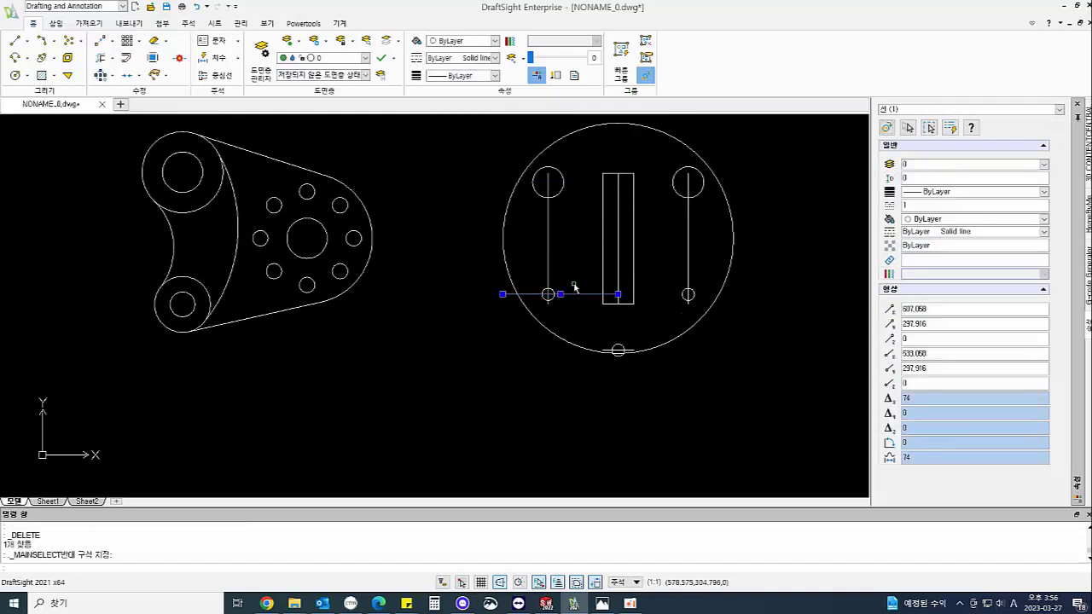
key(Delete)
click(549, 260)
key(Delete)
click(688, 233)
key(Delete)
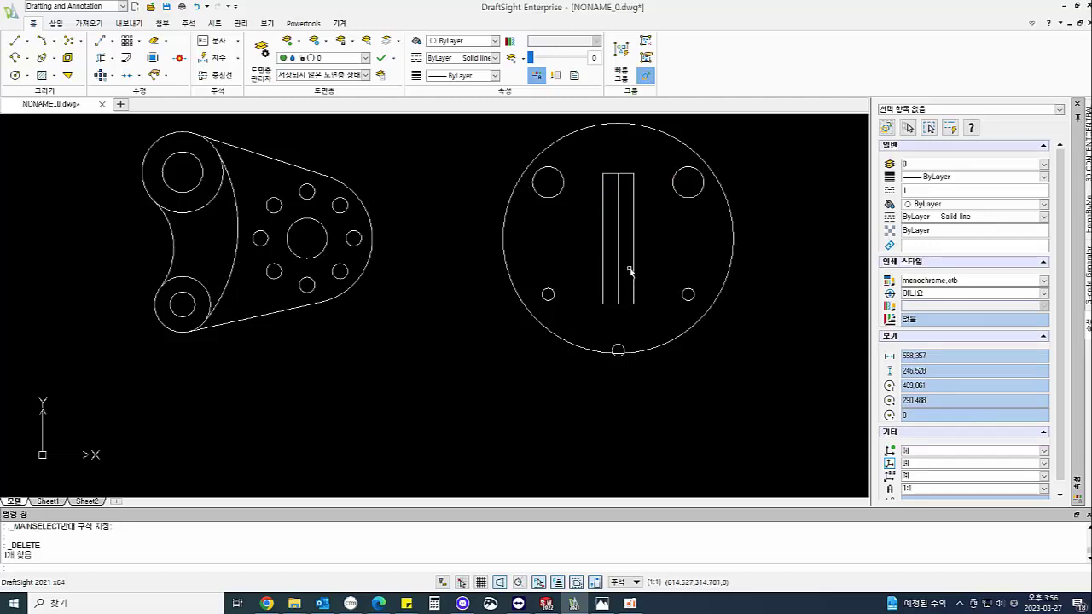
Draw a radius 20 circle concentric with the upper left hole of the disc
text(c)
key(Return)
click(548, 181)
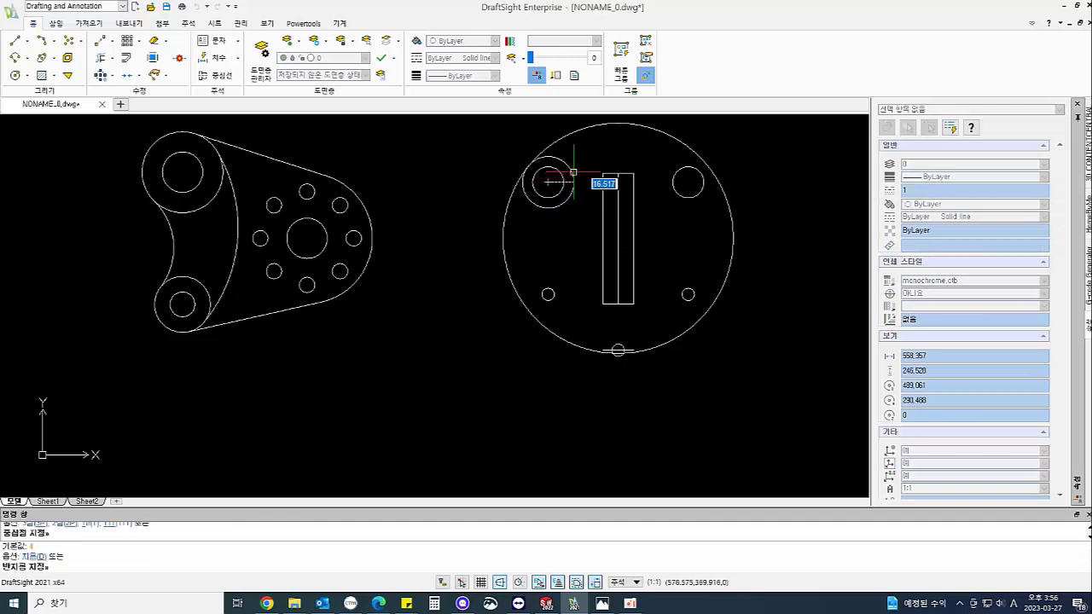
key(Return)
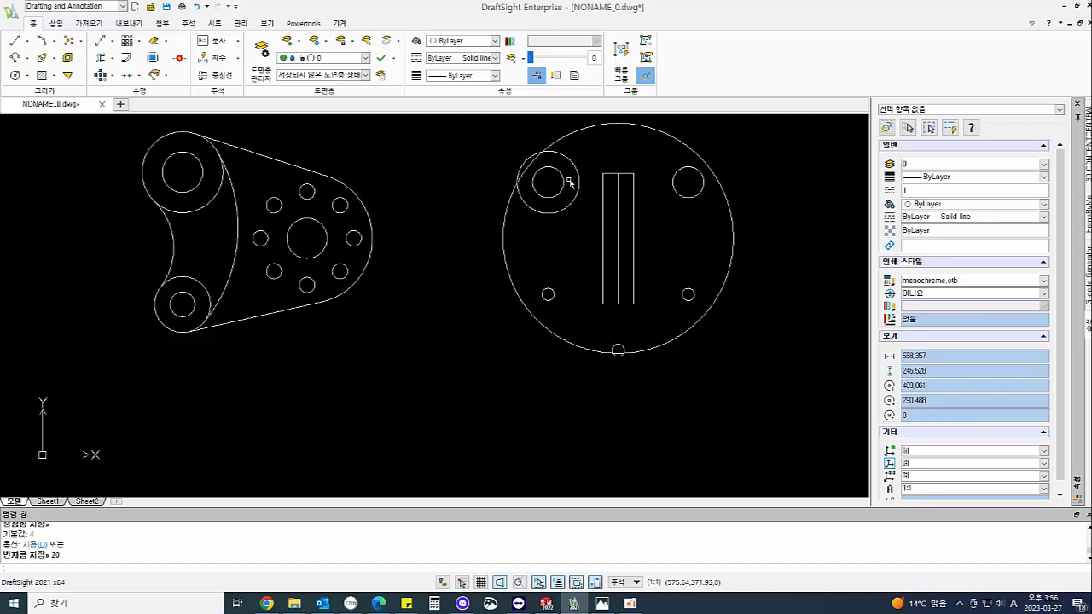
Delete the large radius 74 outer circle around the slot and holes
mouse_move(570, 182)
middle_down()
mouse_move(566, 219)
mouse_move(544, 242)
middle_up()
click(702, 218)
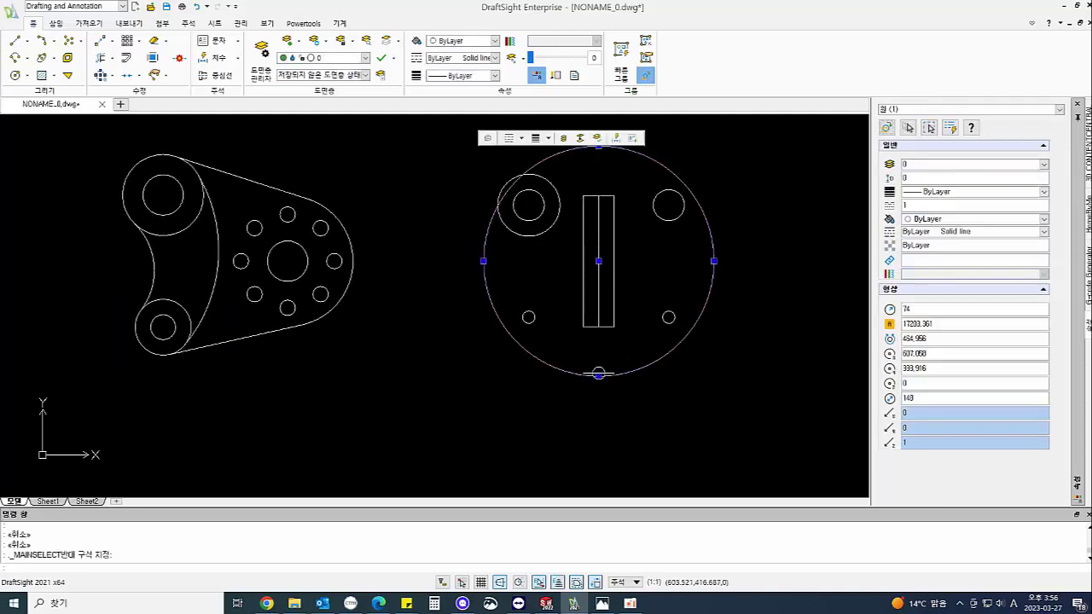
key(Delete)
key(Escape)
key(Escape)
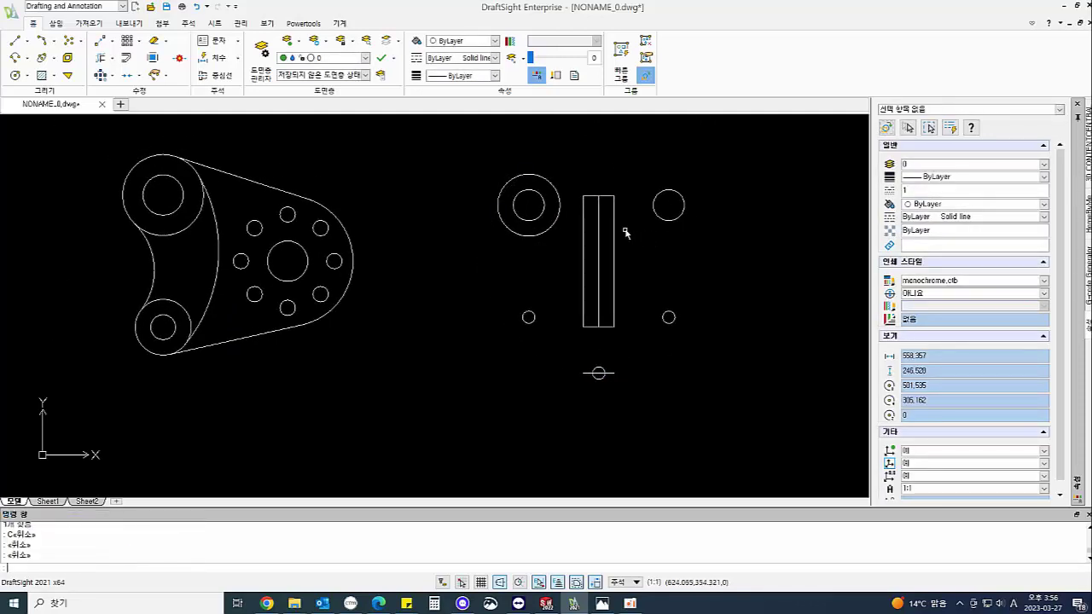
Mirror the radius 20 circle across the rectangle's vertical centre line, keeping the original
text(mi)
key(Return)
click(556, 183)
key(Return)
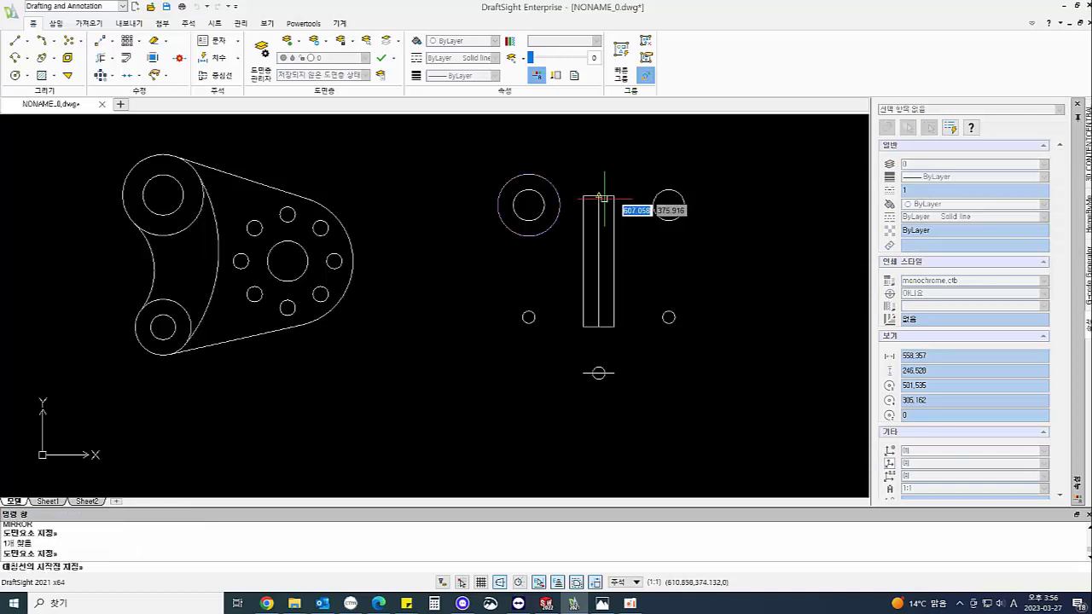
click(599, 196)
click(599, 326)
key(Return)
key(Escape)
key(Escape)
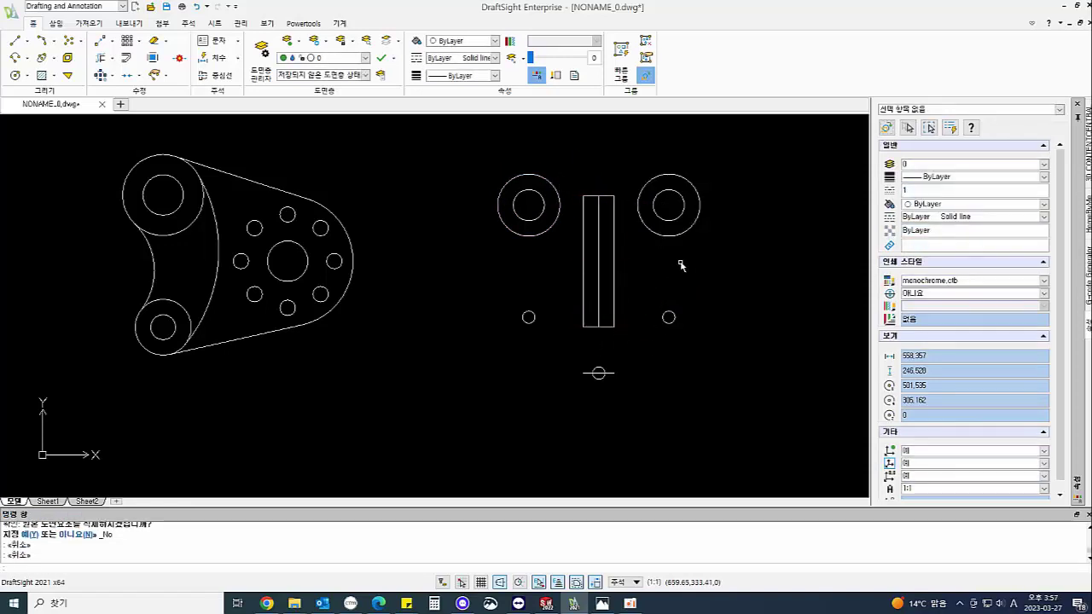
Draw a radius 74 circle tangent to the outer sides of the two radius 20 circles
text(c)
key(Return)
text(ttr)
key(Return)
click(500, 195)
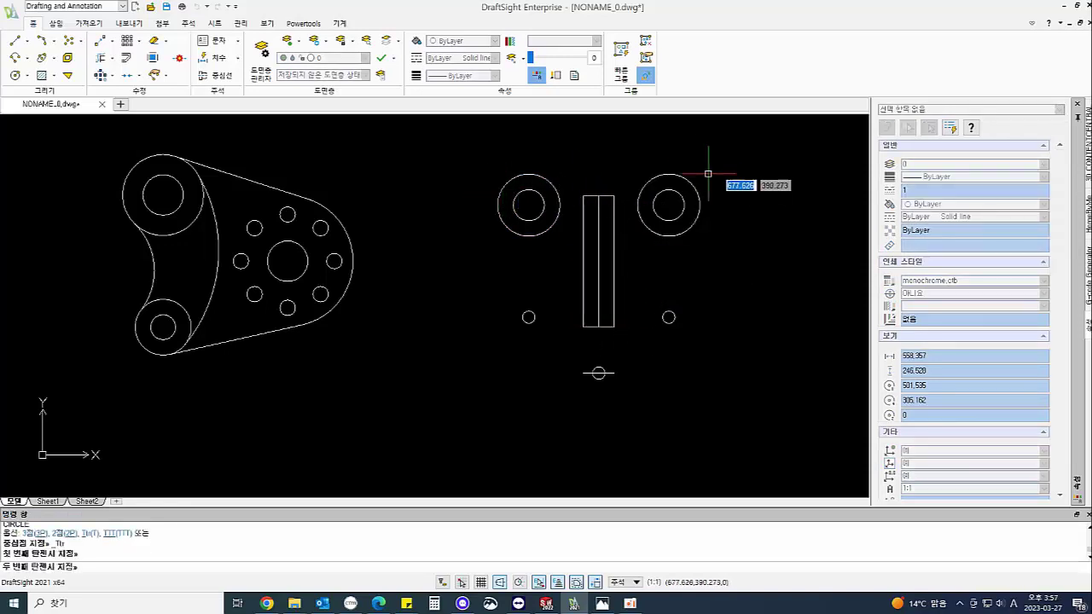
click(697, 193)
text(74)
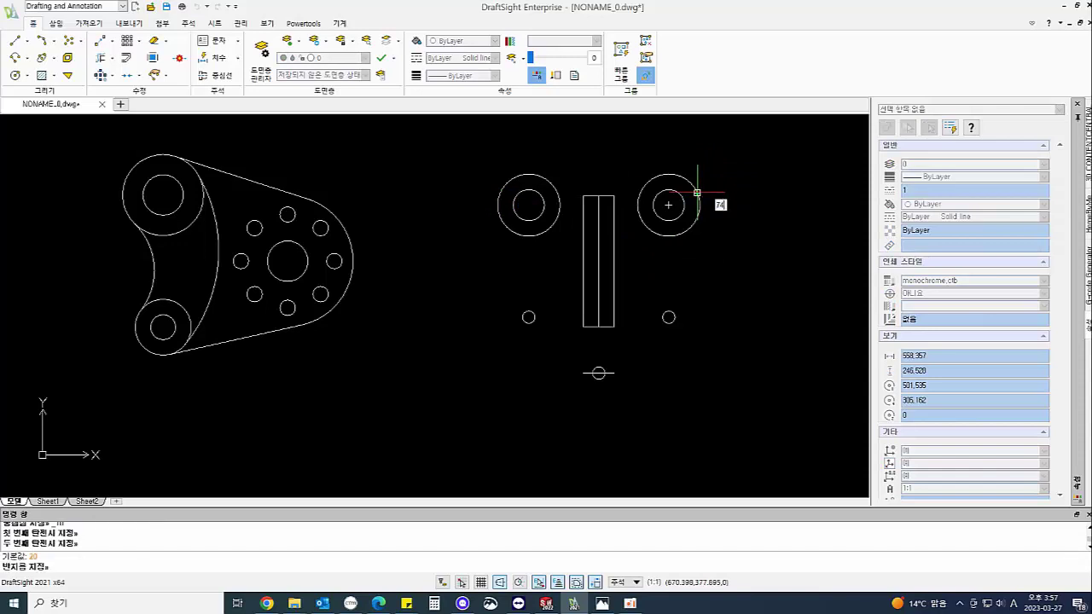
key(Return)
Trim away the lower part of the radius 74 circle, using the two radius 20 circles as cutting edges
text(tr)
key(Return)
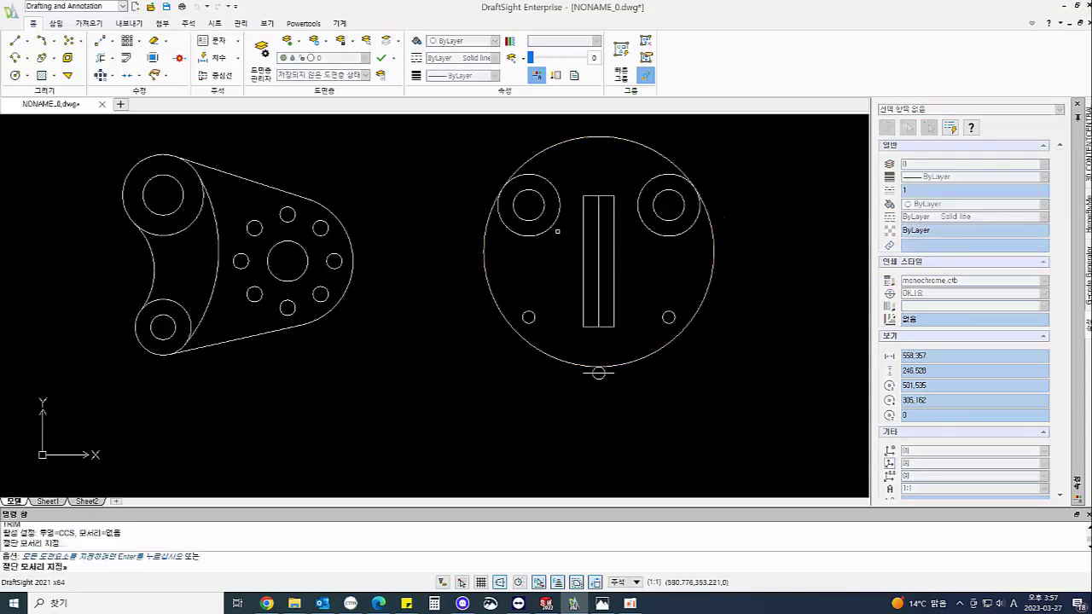
click(557, 229)
click(696, 223)
key(Return)
click(715, 232)
key(Escape)
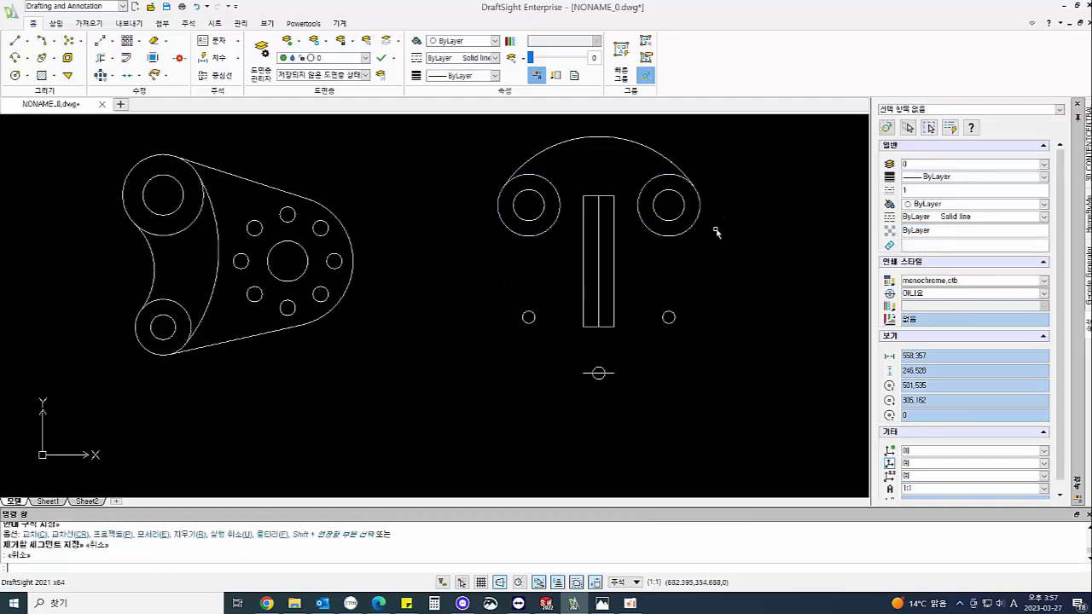
Draw a radius 14 circle concentric with the small lower left hole
text(c)
key(Return)
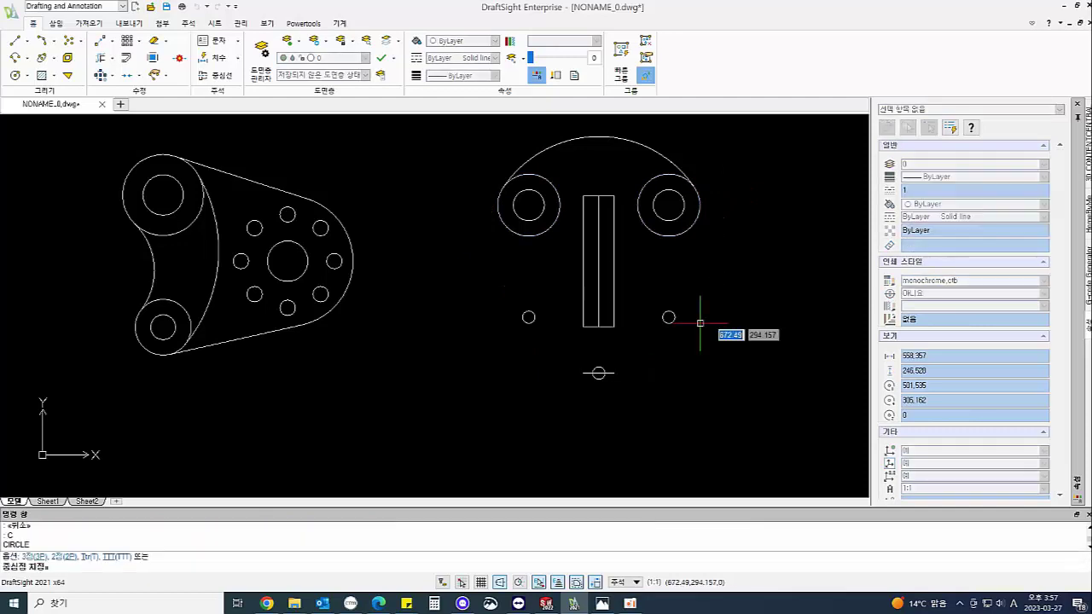
click(529, 317)
text(14)
key(Return)
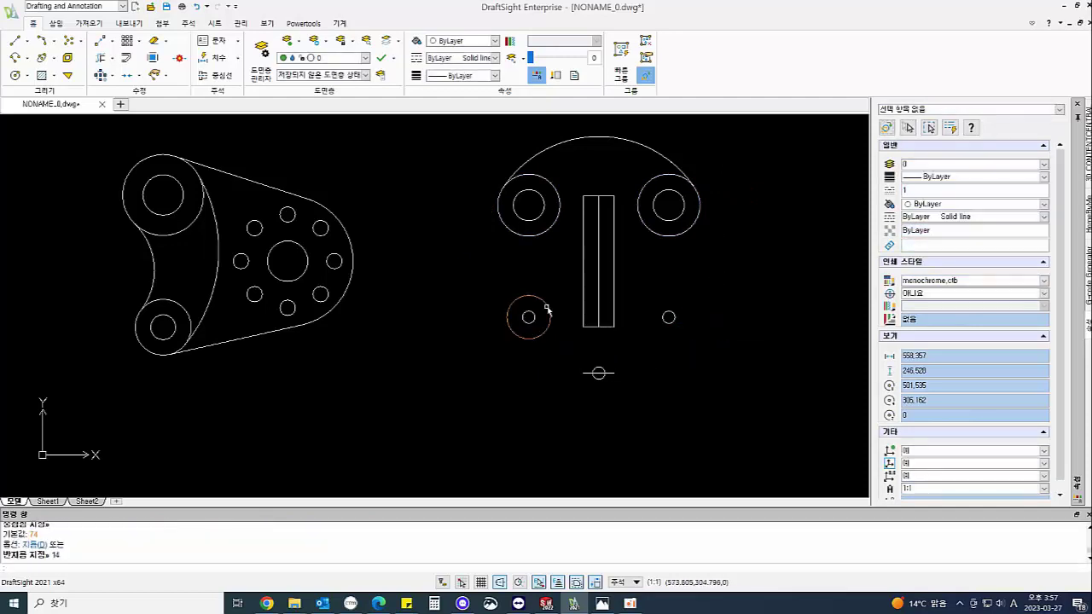
key(Escape)
Mirror the radius 14 circle across the rectangle's vertical centre line, keeping the original
text(mi)
key(Return)
click(551, 305)
key(Return)
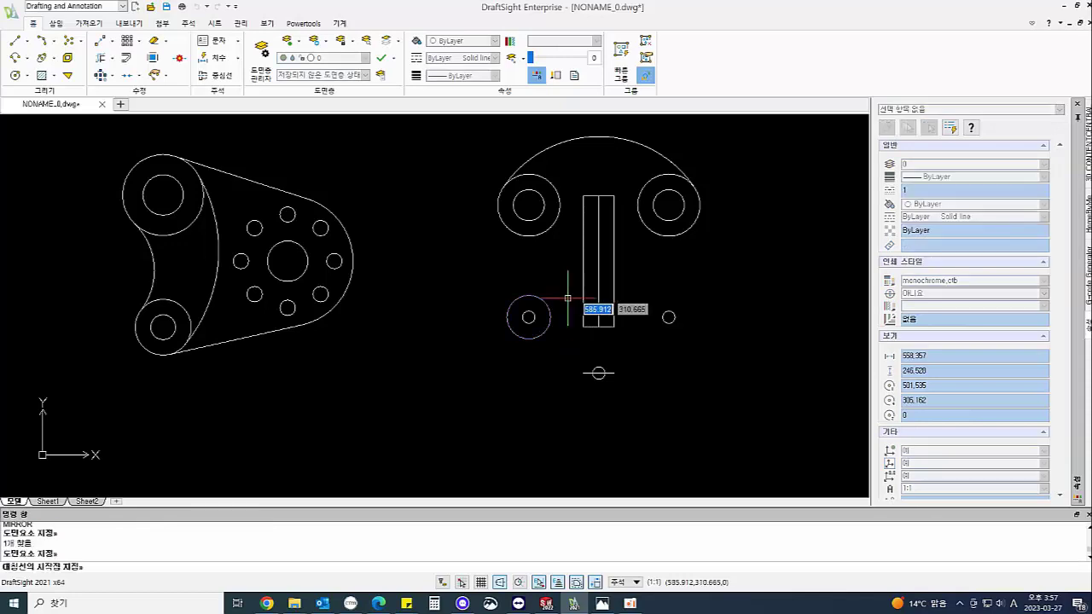
click(598, 327)
click(598, 197)
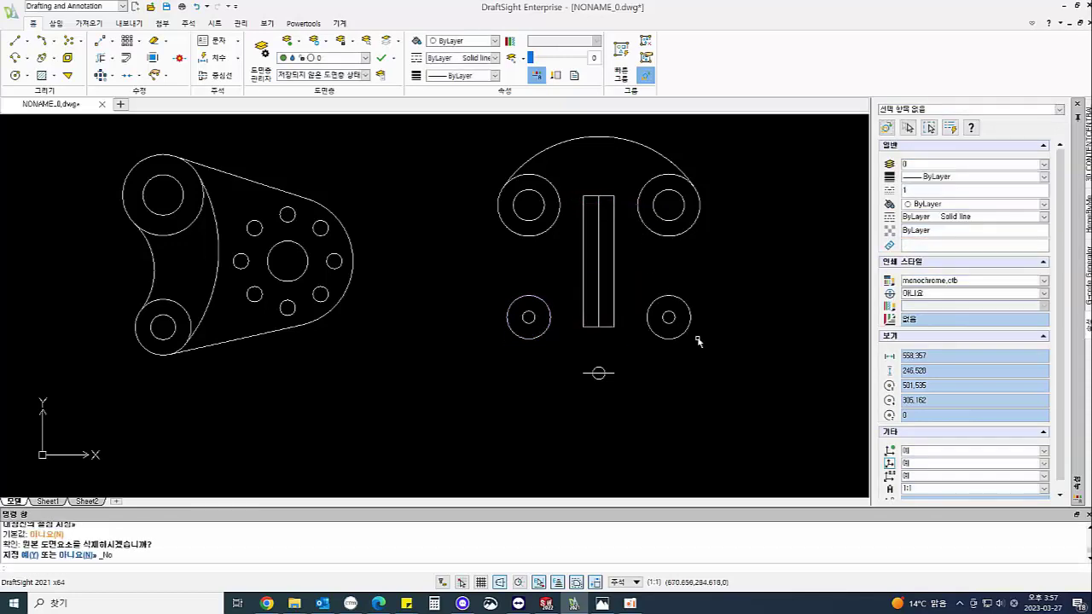
Draw a line tangent to the outer left sides of the upper left radius 20 circle and the lower left radius 14 circle
key(l)
key(Return)
shift+right_click(499, 193)
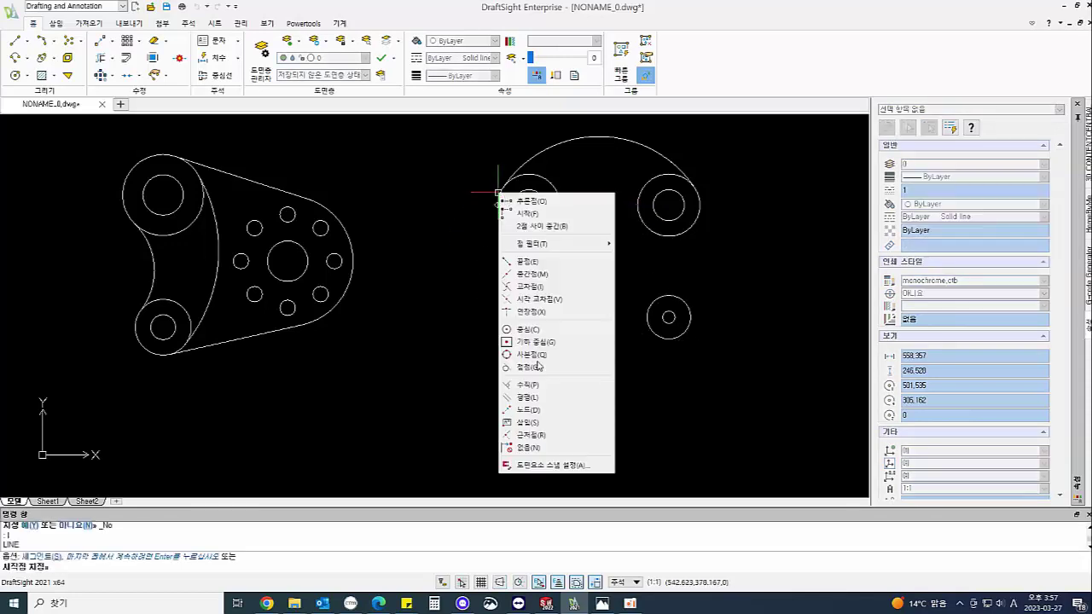
click(529, 437)
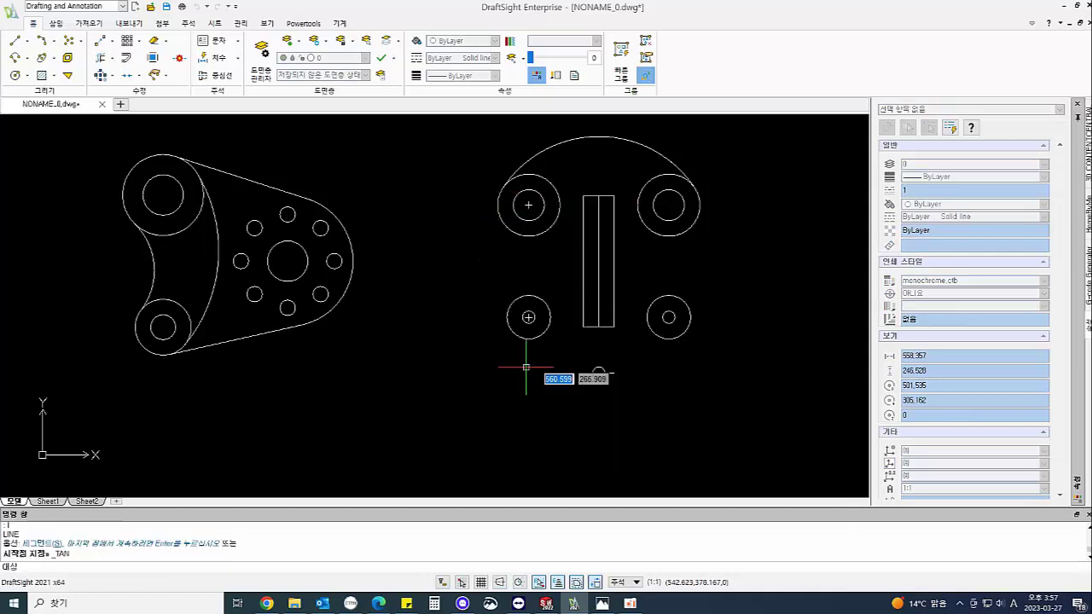
click(503, 208)
shift+right_click(507, 317)
click(541, 478)
click(509, 318)
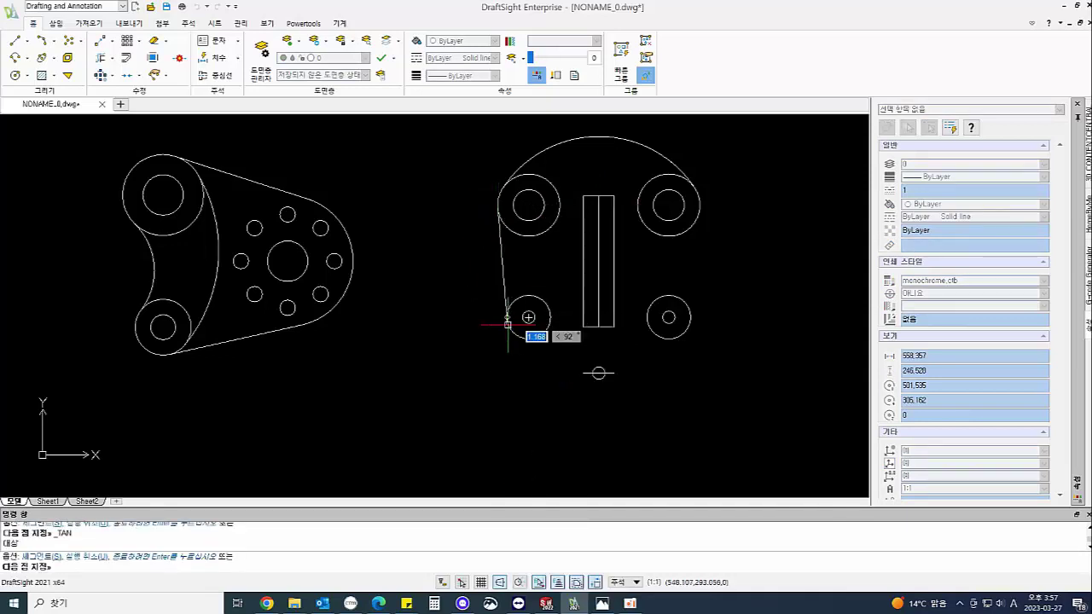
key(Escape)
Mirror the left tangent line across the rectangle's vertical centre line, keeping the original
text(mi)
key(Return)
click(505, 273)
key(Return)
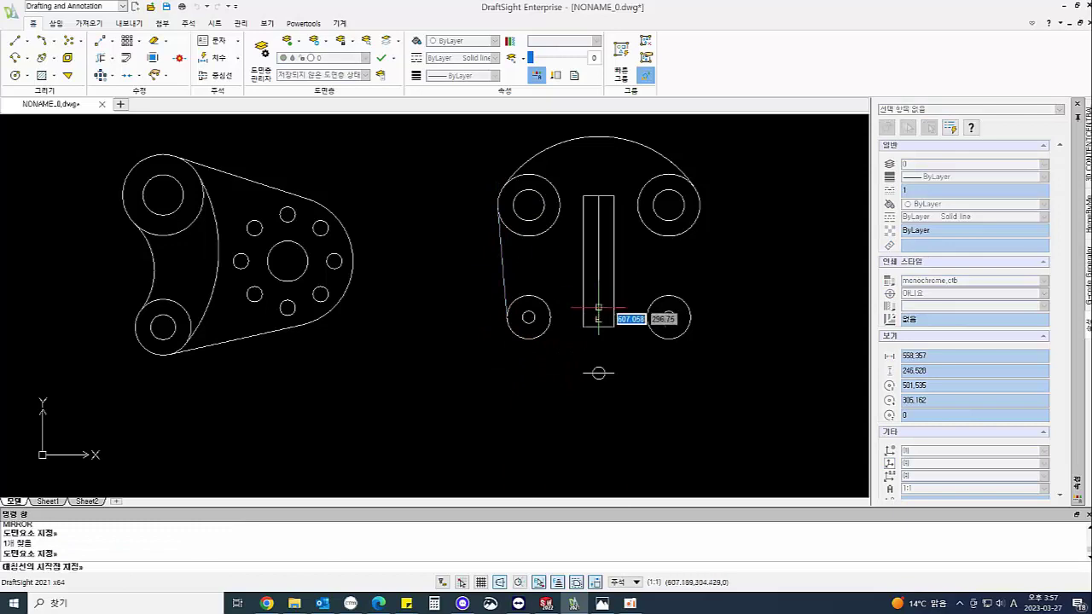
click(598, 326)
click(595, 195)
key(Return)
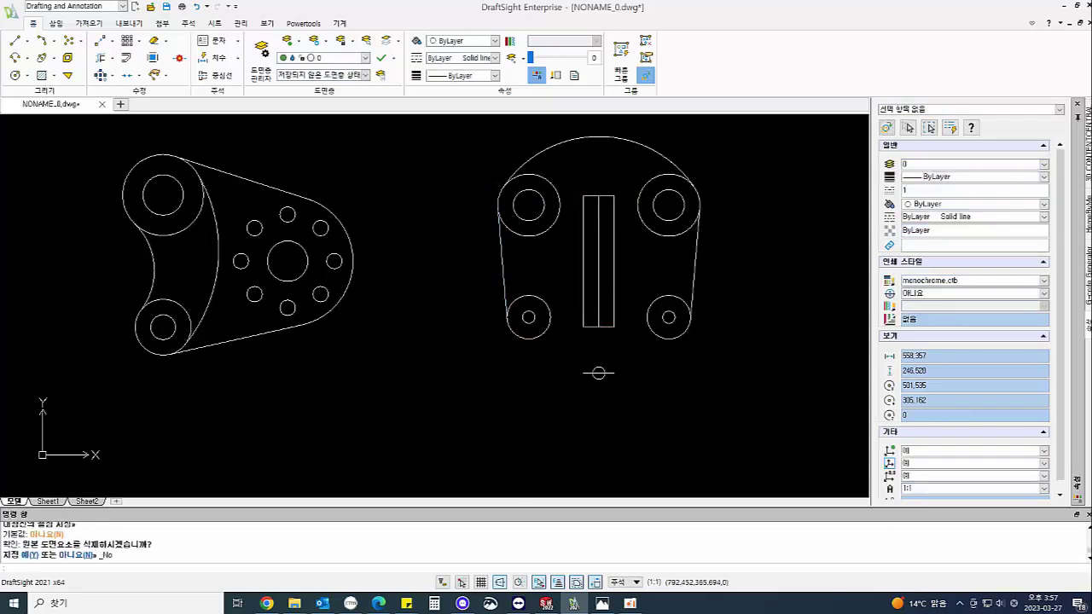
Delete the short line through the bottom small hole and draw a radius 15 circle concentric with that hole
scroll(568, 312, up, 2)
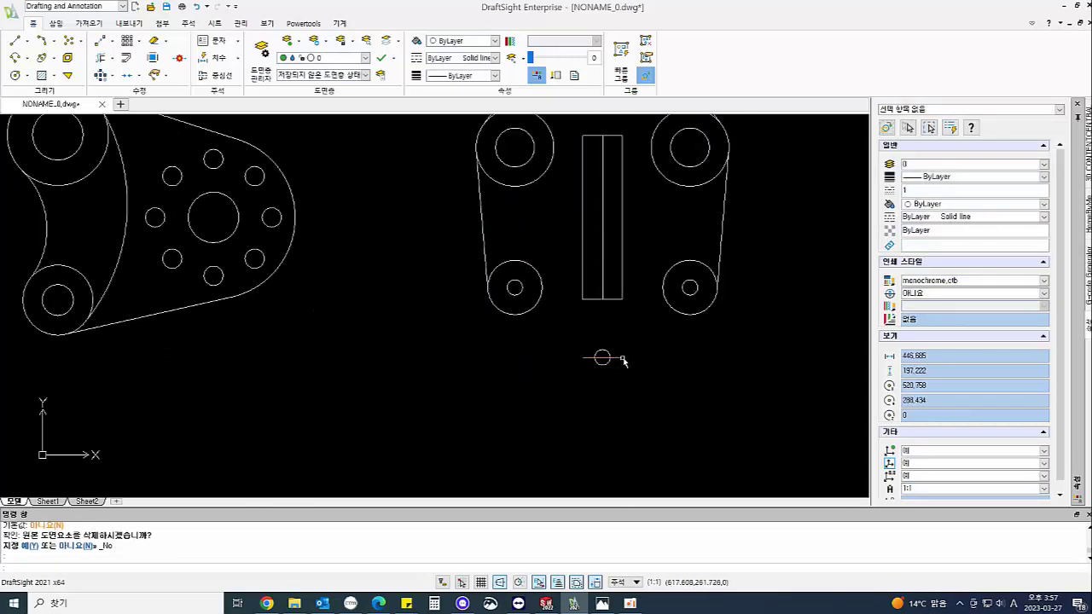
click(623, 359)
key(Delete)
text(c)
key(Return)
click(603, 357)
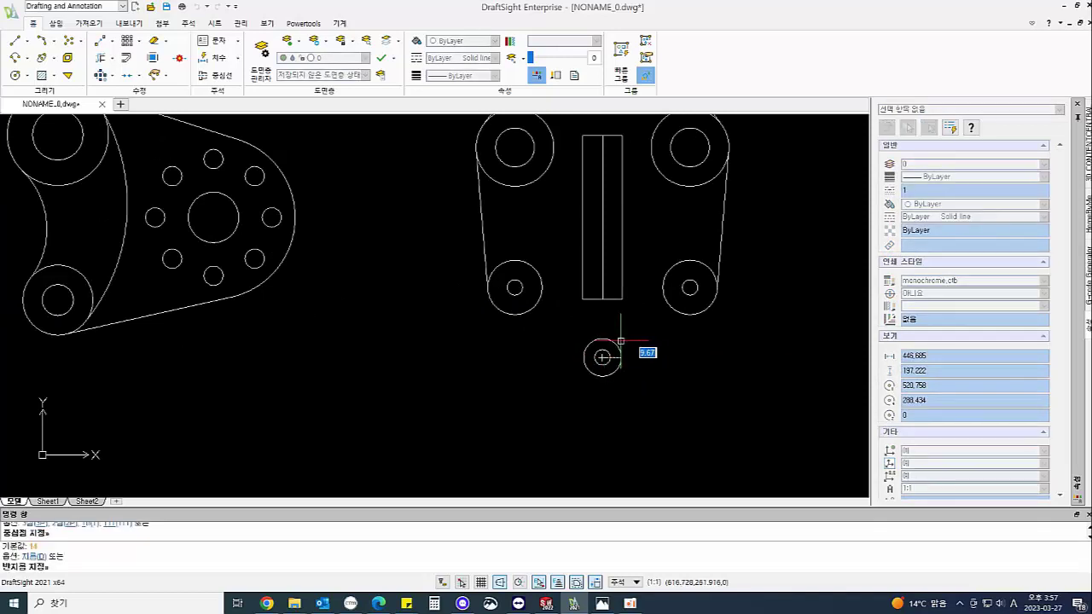
text(15)
key(Return)
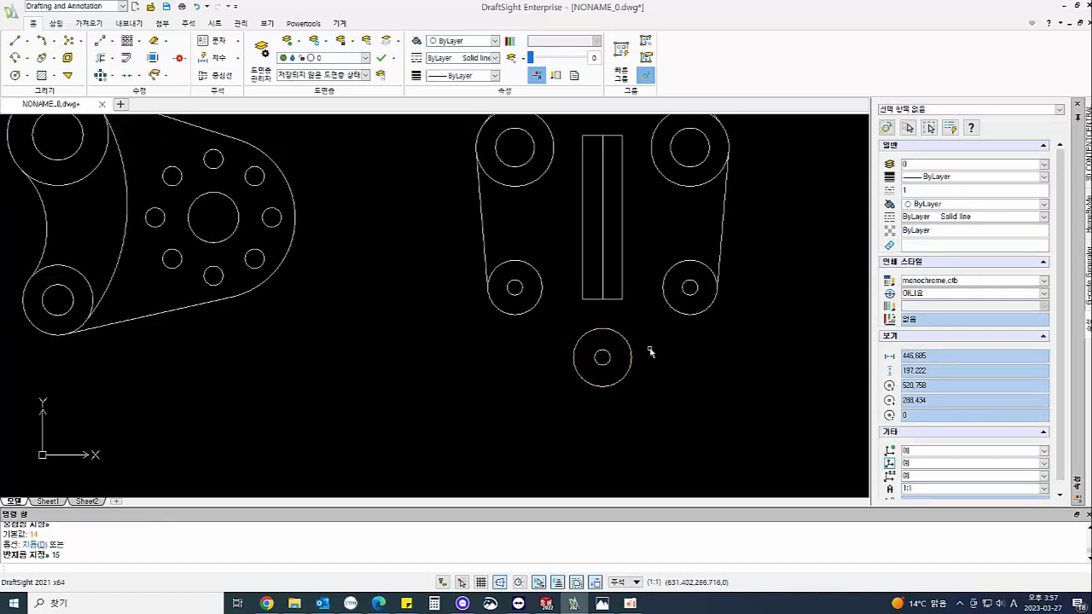
key(Escape)
text(l)
key(Return)
shift+right_click(507, 314)
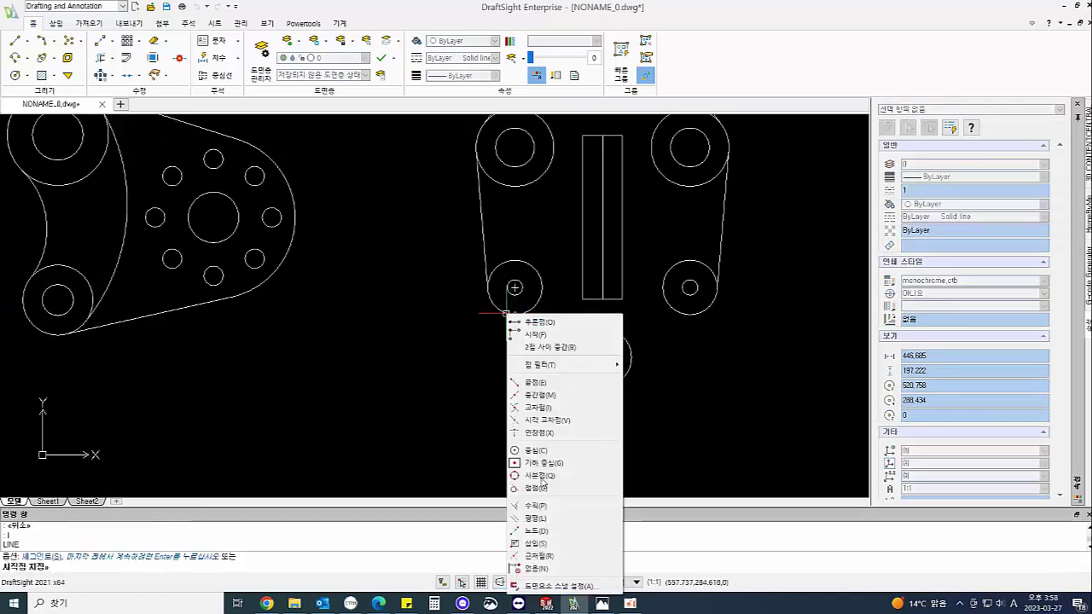
click(536, 488)
click(515, 316)
shift+right_click(606, 388)
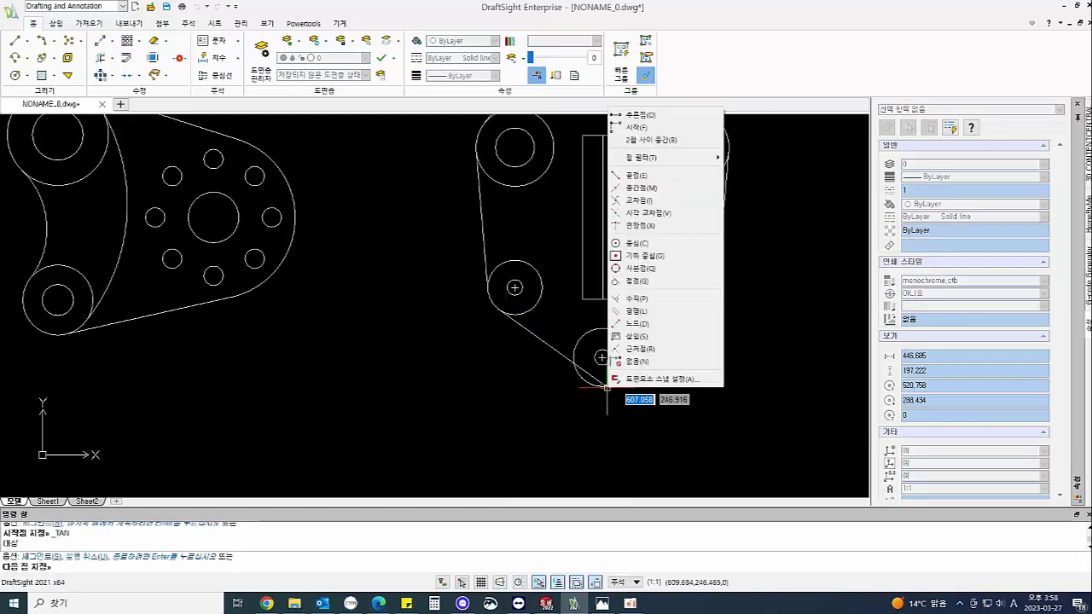
key(Escape)
key(Escape)
middle_drag(620, 307, 610, 262)
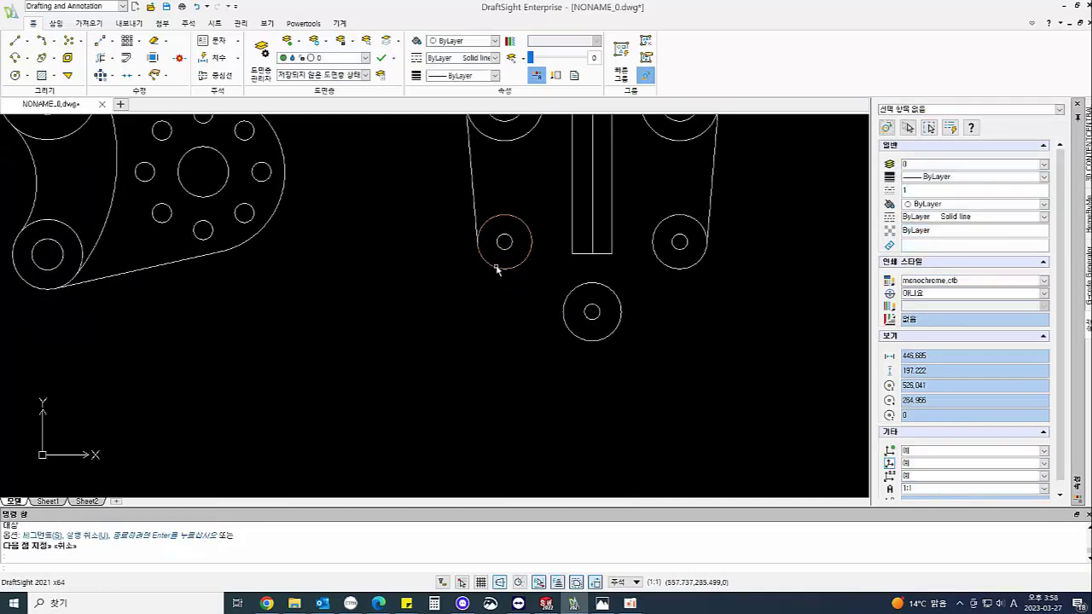
Draw a line tangent to the undersides of the lower left radius 14 circle and the bottom radius 15 circle
text(l)
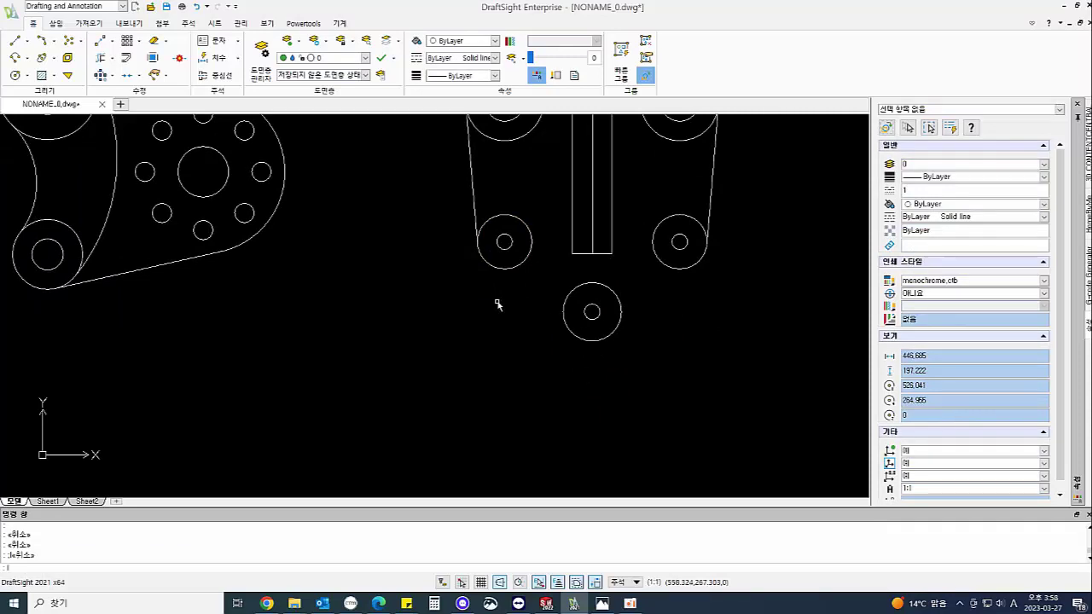
key(Return)
shift+right_click(492, 265)
click(522, 432)
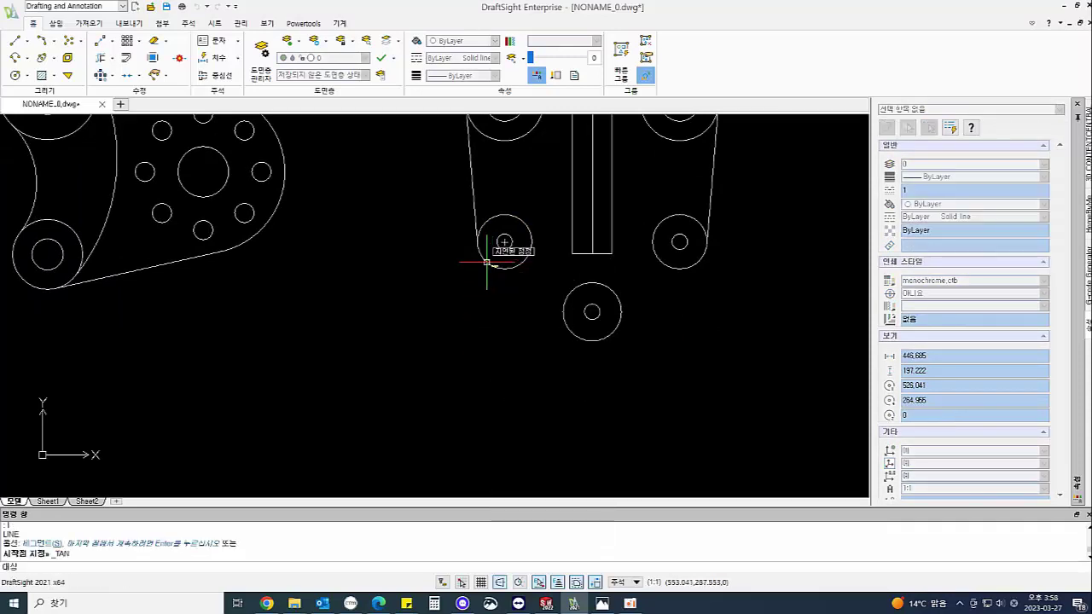
click(487, 256)
shift+right_click(583, 340)
click(599, 239)
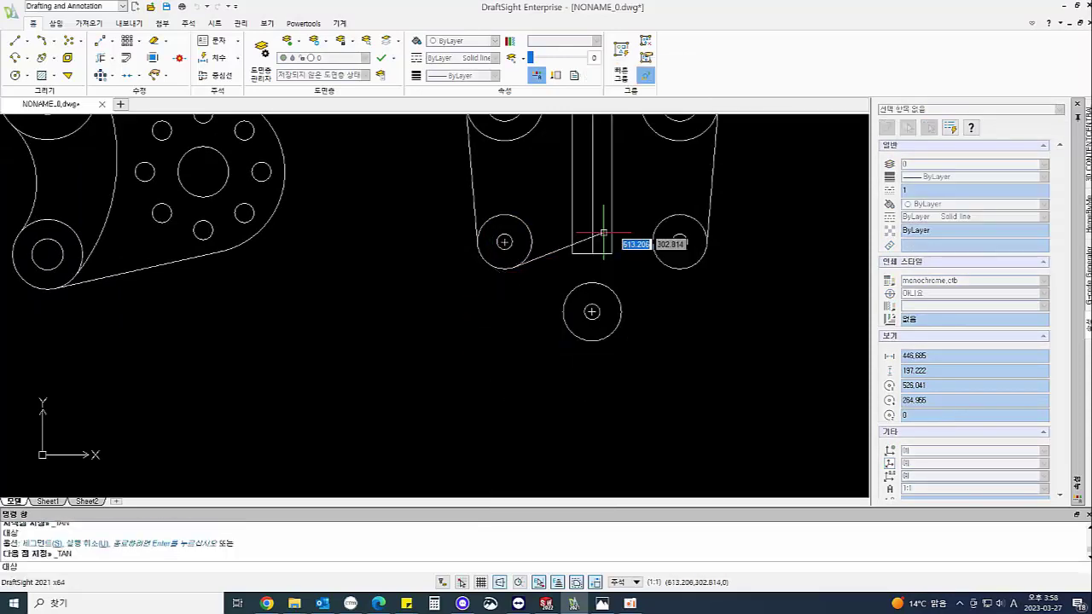
click(592, 334)
key(Return)
Mirror the lower left tangent line across the vertical axis through the bottom hole, keeping the original
text(mi)
key(Return)
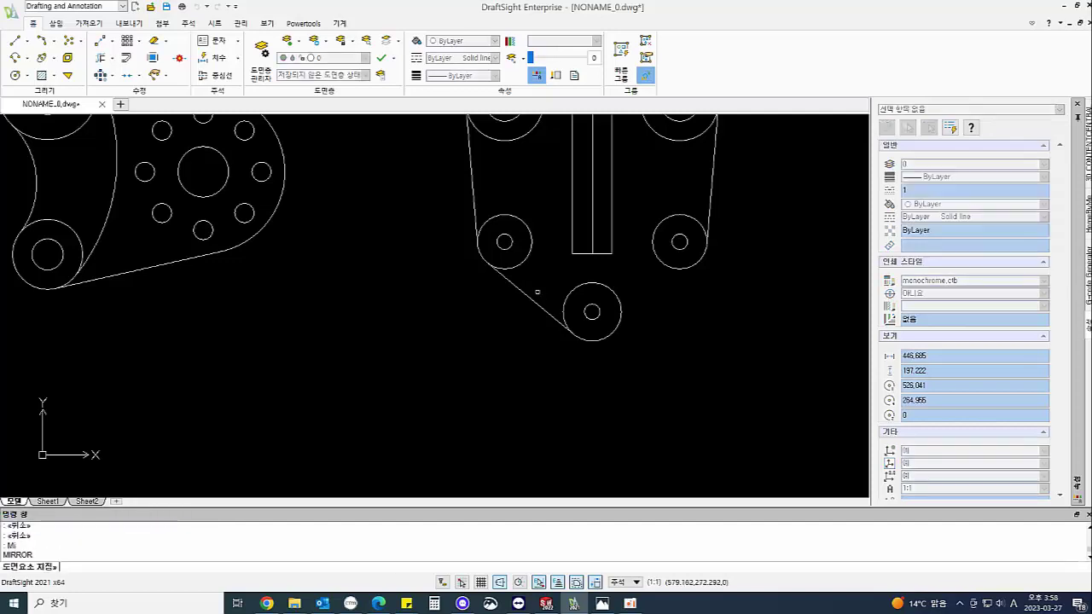
click(533, 299)
key(Return)
click(592, 311)
click(591, 253)
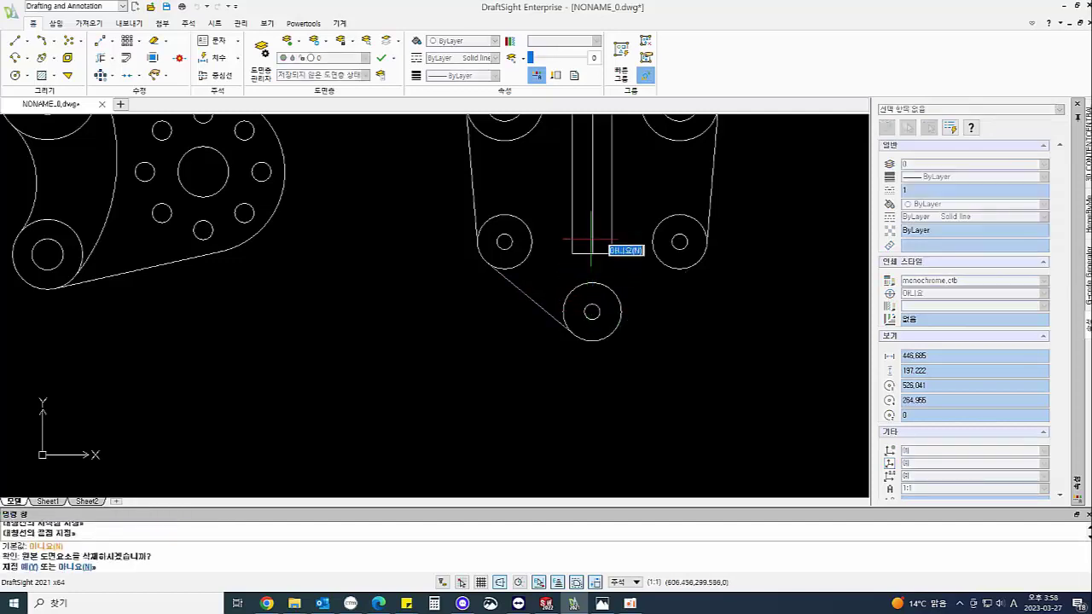
key(Return)
key(Escape)
Trim the inner arcs of the five circles around the holes, leaving one continuous rounded outline for the right plate
middle_drag(689, 292, 698, 362)
scroll(696, 361, down, 1)
text(tr)
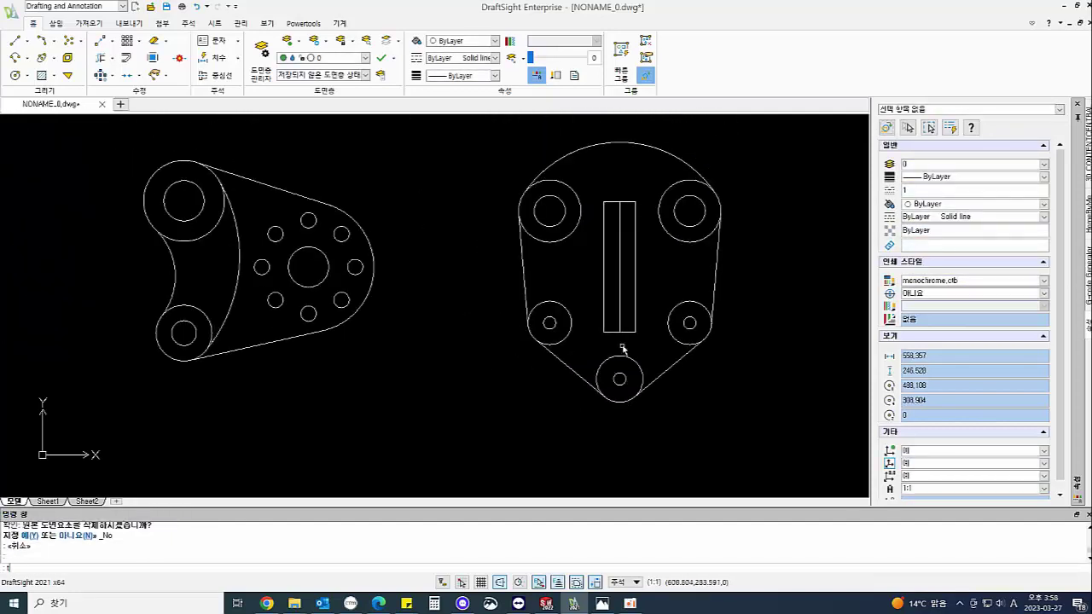
key(Return)
key(Return)
click(571, 335)
click(620, 356)
click(671, 334)
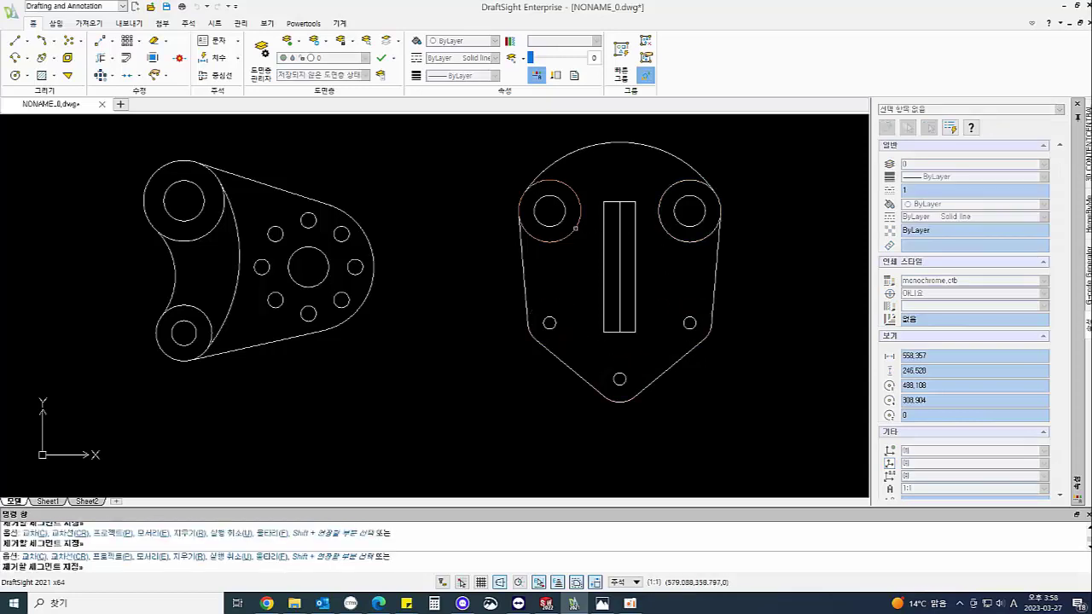
key(Escape)
key(Escape)
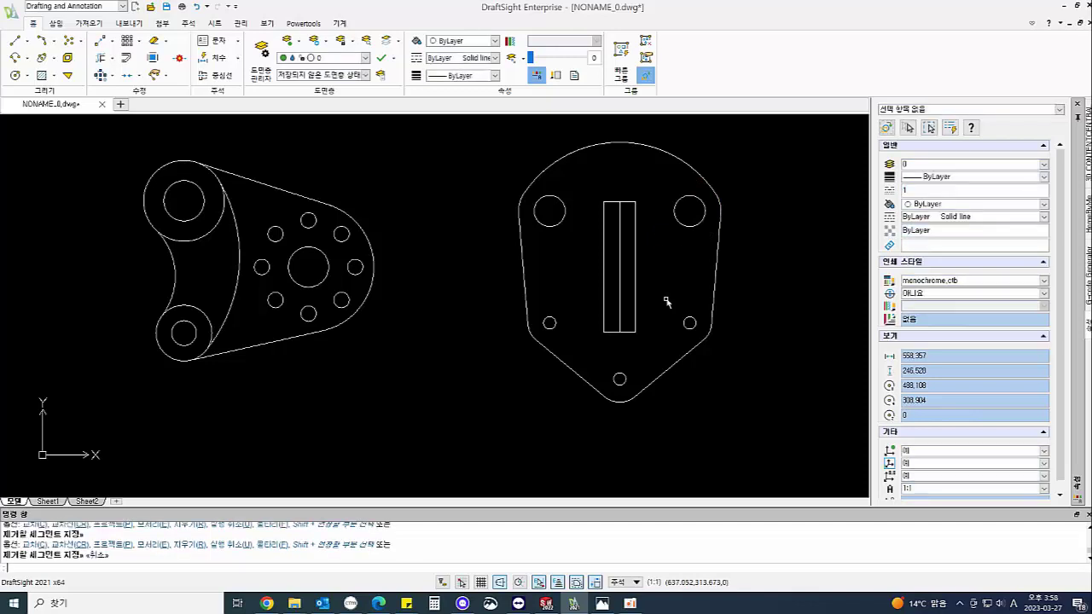
Try to offset the vertical center line of the right plate's slot by 30 to both sides
text(o)
key(Return)
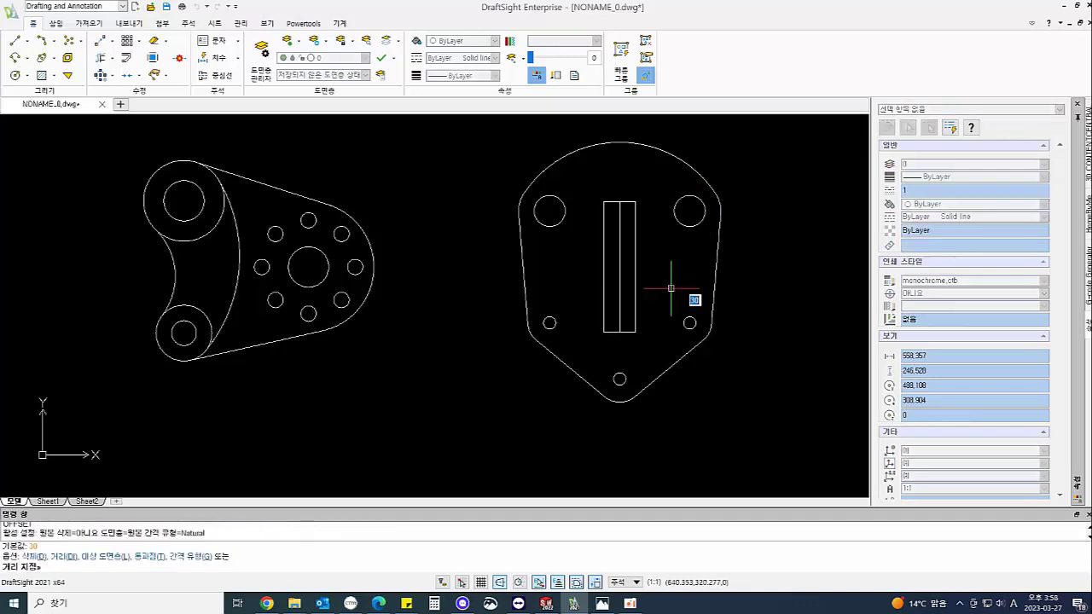
text(30)
key(Return)
click(616, 285)
click(585, 281)
click(618, 285)
click(639, 273)
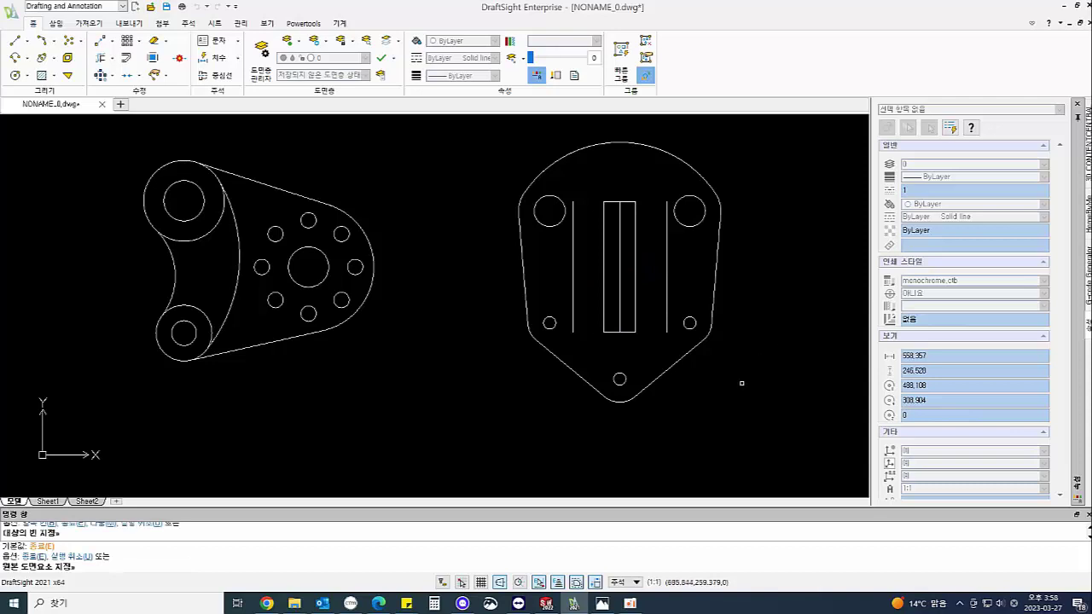
Undo the two center line offsets and the trim of the circles around the right plate's five holes
key(Escape)
key(ctrl+z)
key(ctrl+z)
key(Escape)
key(Escape)
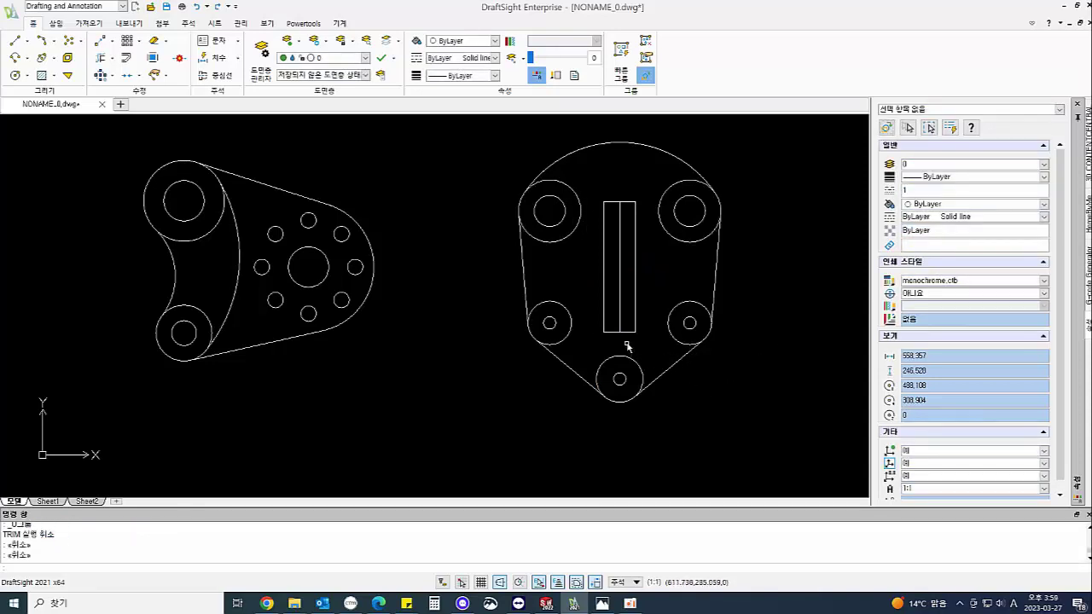
Offset the slot's vertical center line by 30 to the left
text(o)
key(Return)
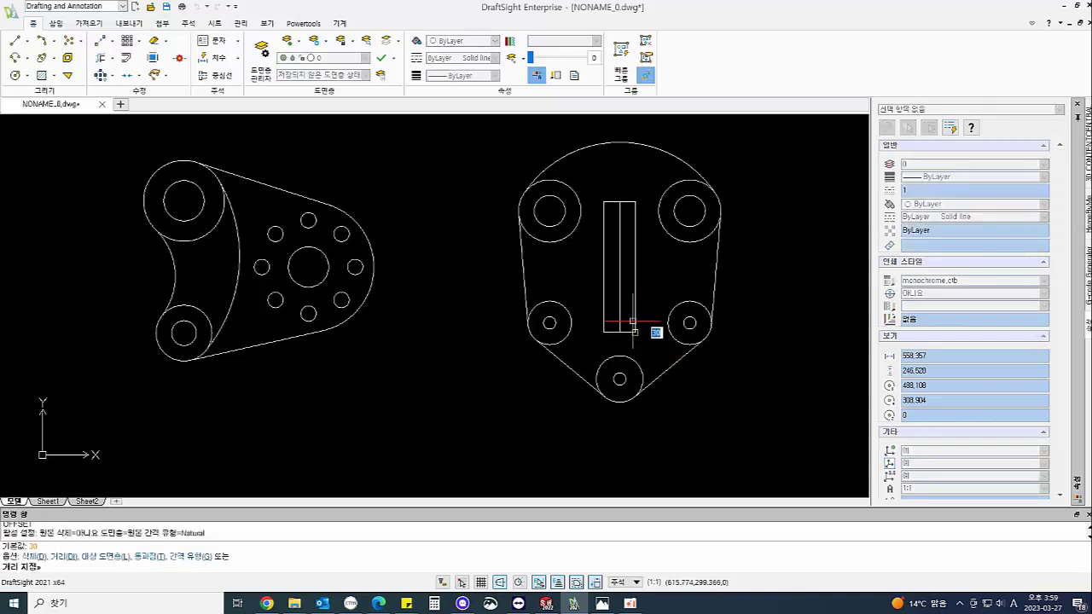
key(Return)
click(635, 276)
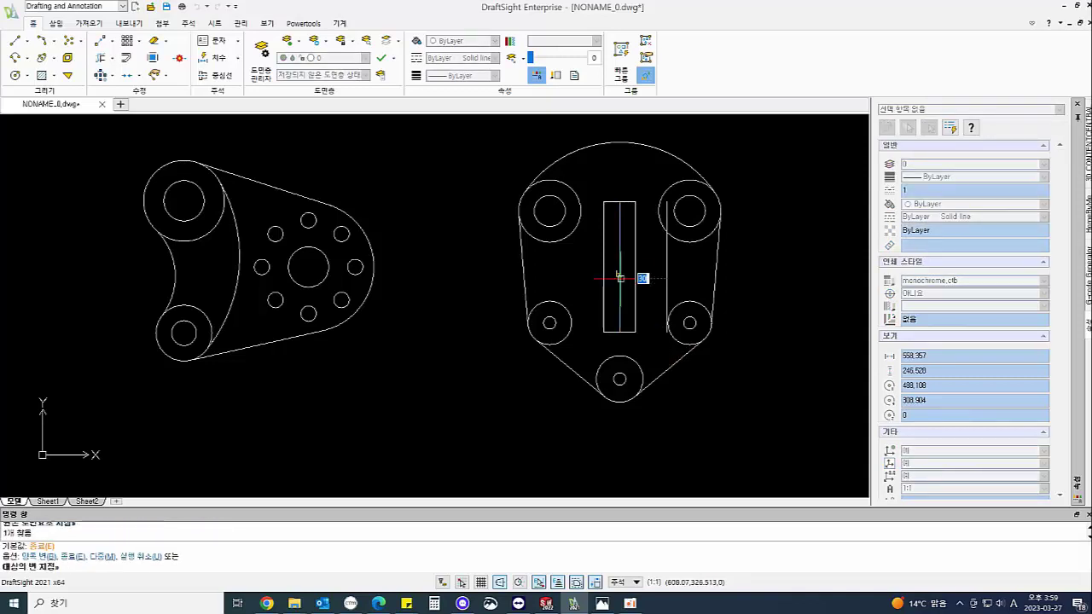
click(590, 280)
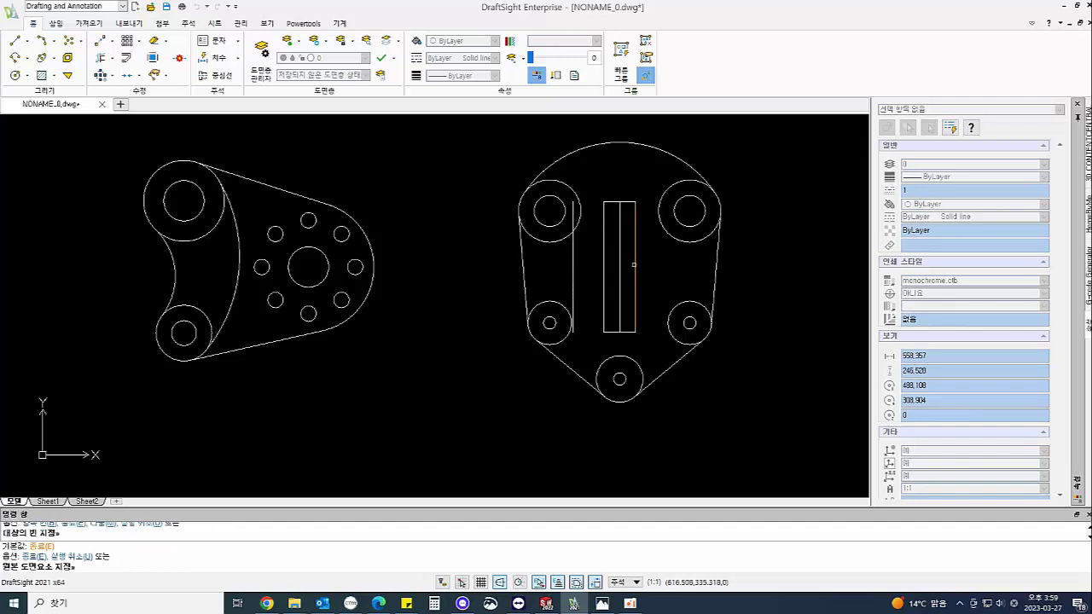
Try offsetting the slot's right edge outward by 30, and delete the resulting line
click(634, 265)
click(662, 266)
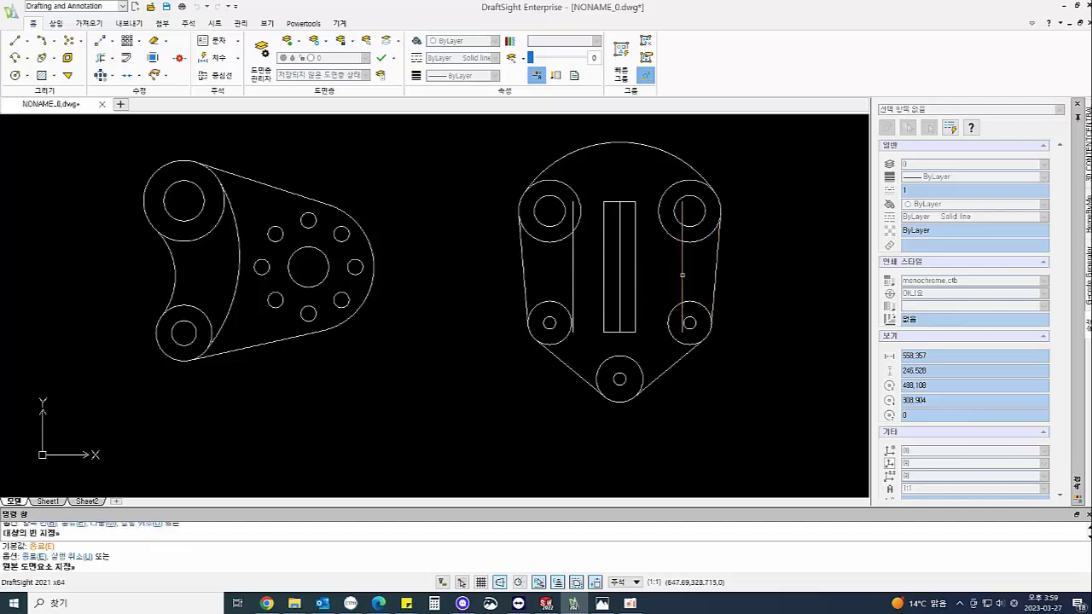
key(Escape)
key(Escape)
click(695, 279)
click(677, 268)
key(Delete)
Offset the slot's vertical center line by 30 to the right
text(o)
key(Return)
text(30)
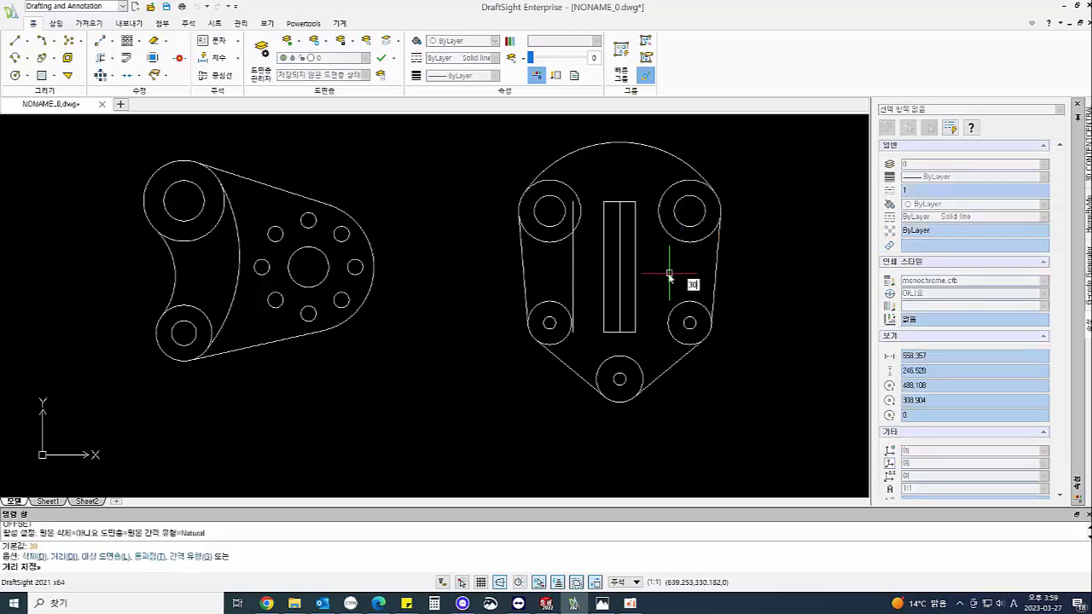
key(Return)
click(635, 269)
click(705, 277)
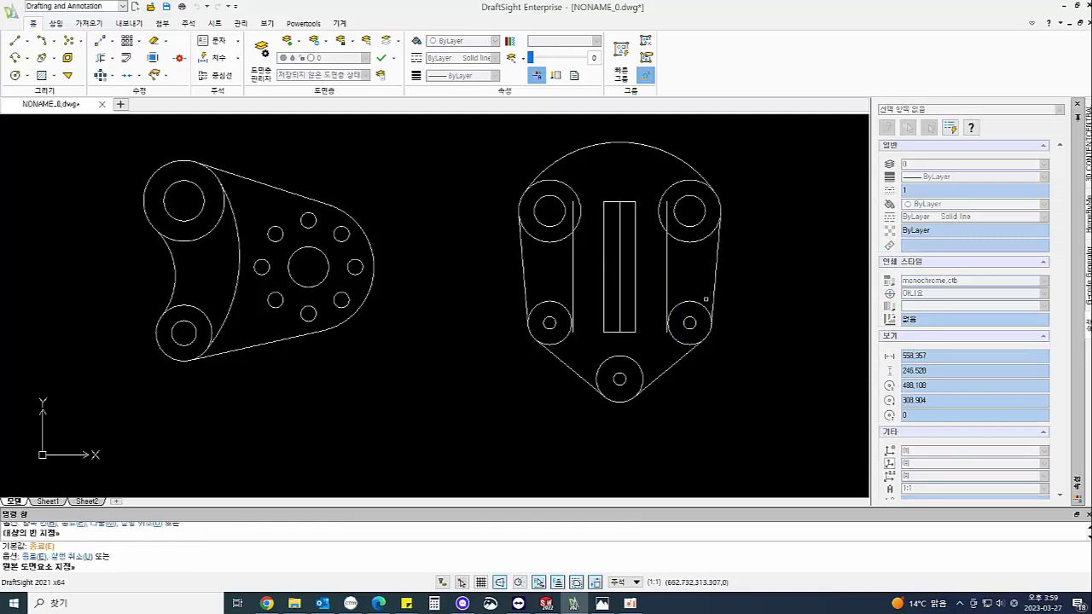
scroll(592, 246, up, 1)
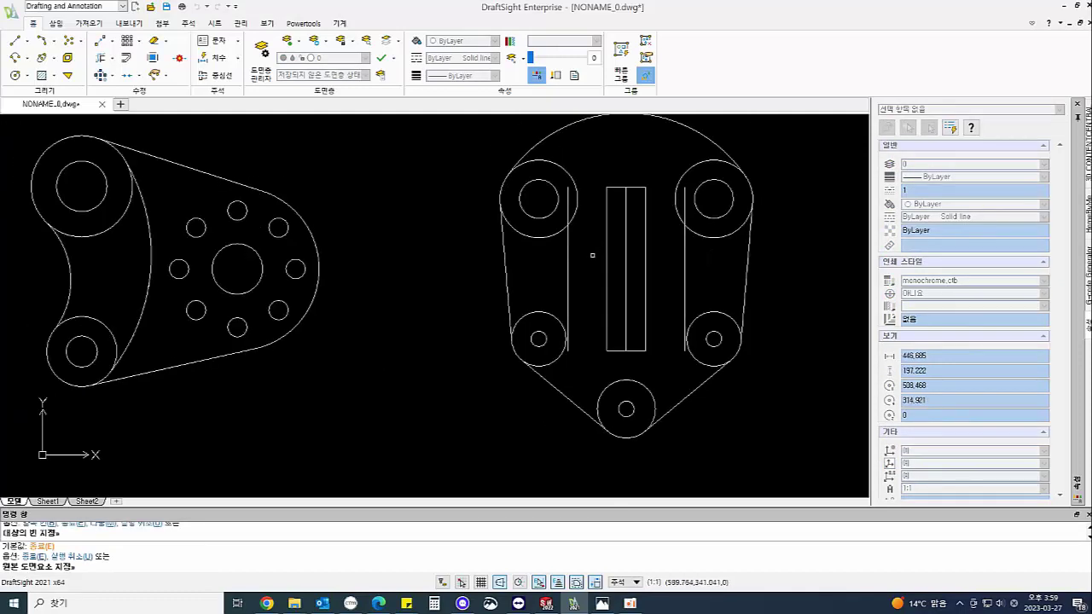
click(592, 255)
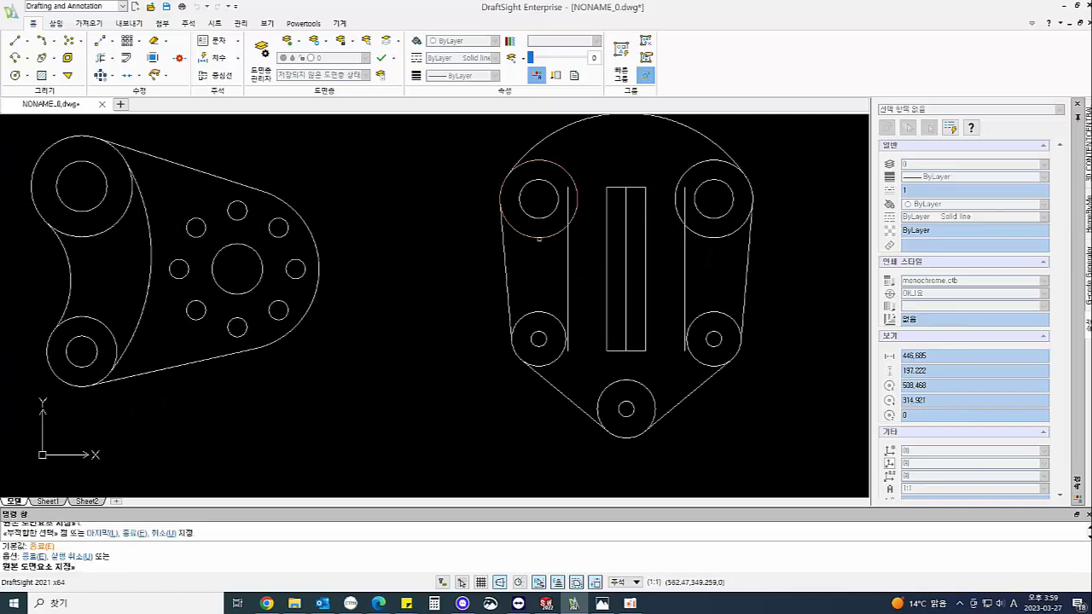
key(Escape)
Draw a radius 12 circle tangent to the underside of the upper left outer circle and to the left offset line
text(c)
key(Return)
text(t)
key(Return)
click(545, 237)
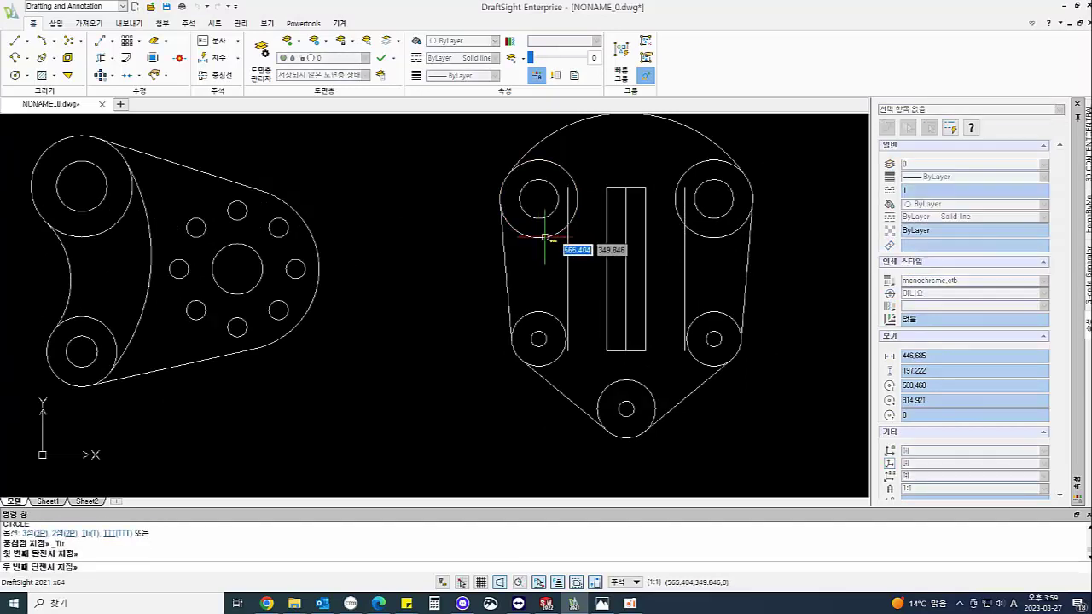
click(566, 249)
text(12)
key(Return)
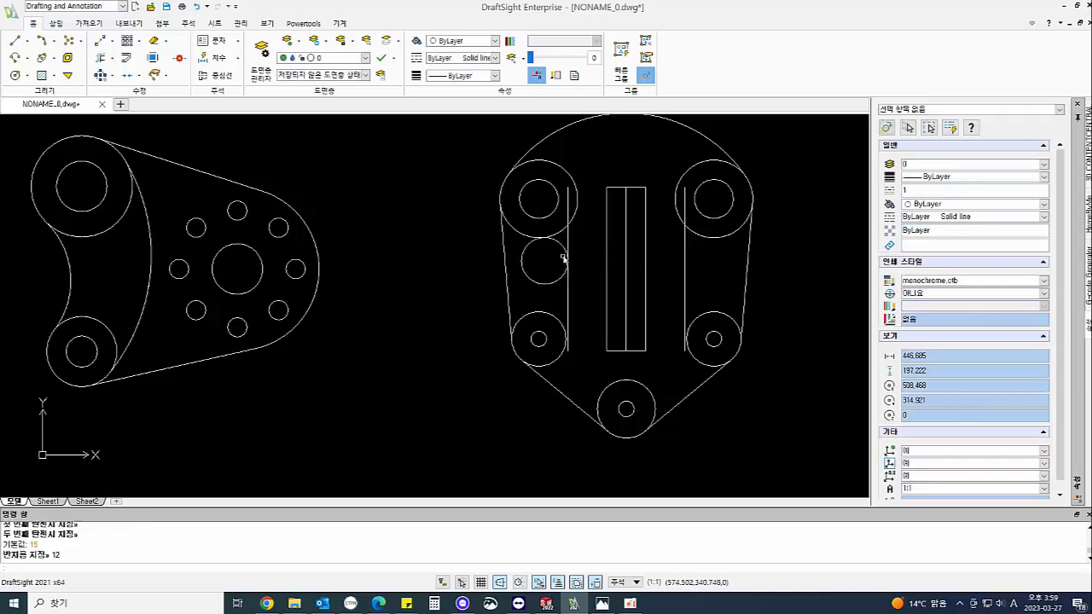
key(Escape)
key(Escape)
key(Escape)
scroll(568, 248, up, 2)
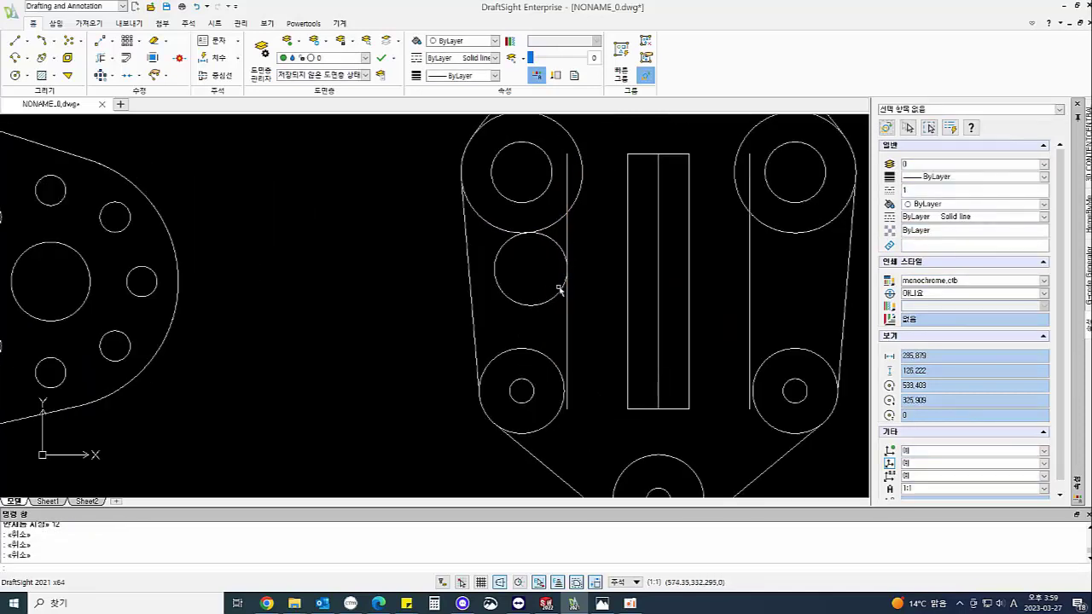
scroll(588, 263, down, 1)
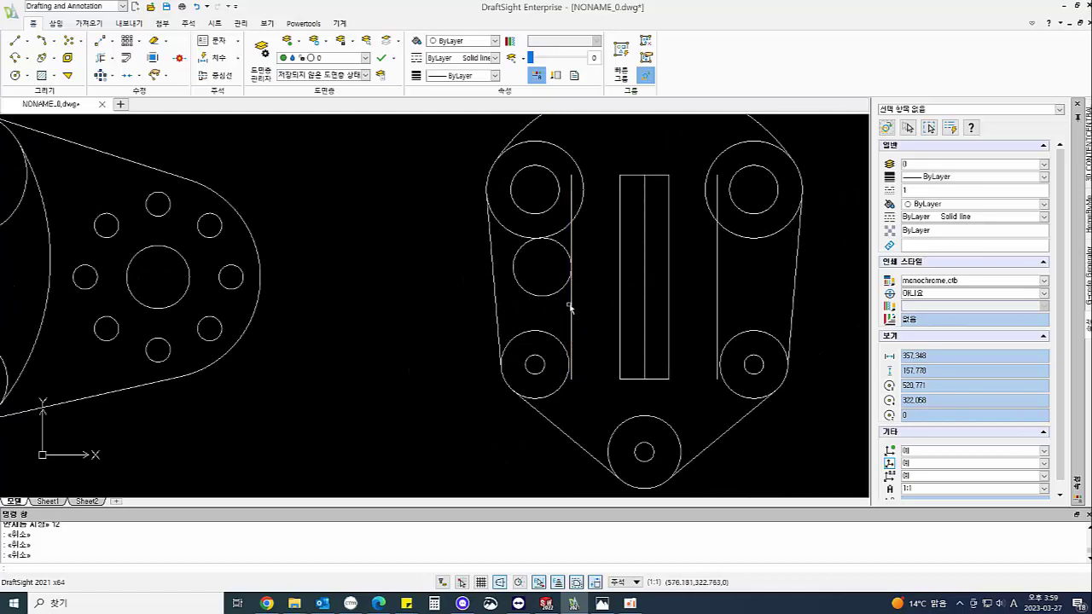
Draw a radius 12 circle tangent to the top of the lower left outer circle and to the left offset line
text(c)
key(Return)
text(t)
key(Return)
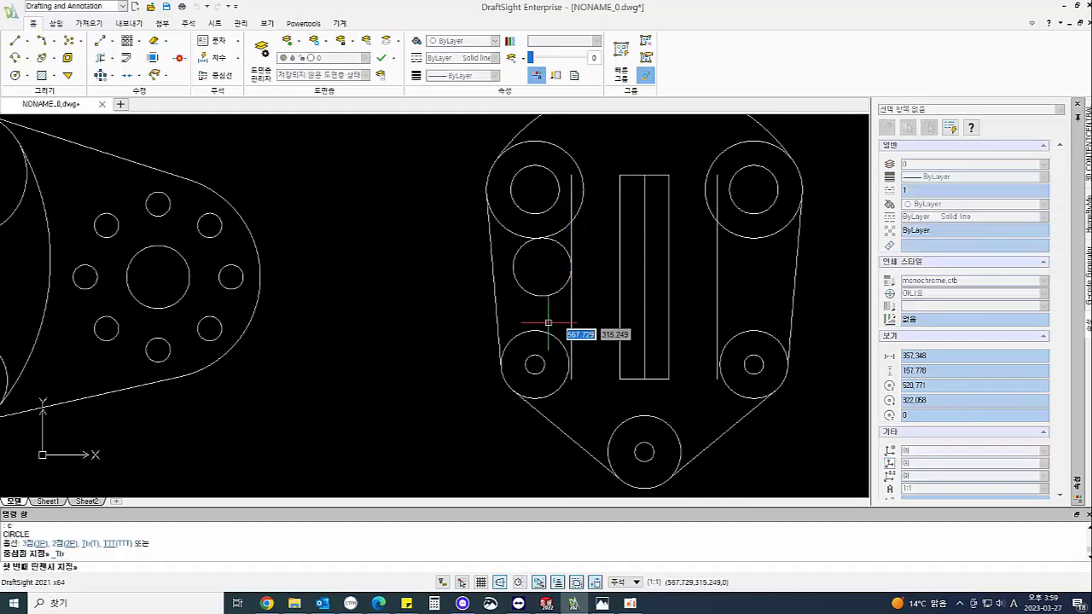
click(547, 333)
click(571, 320)
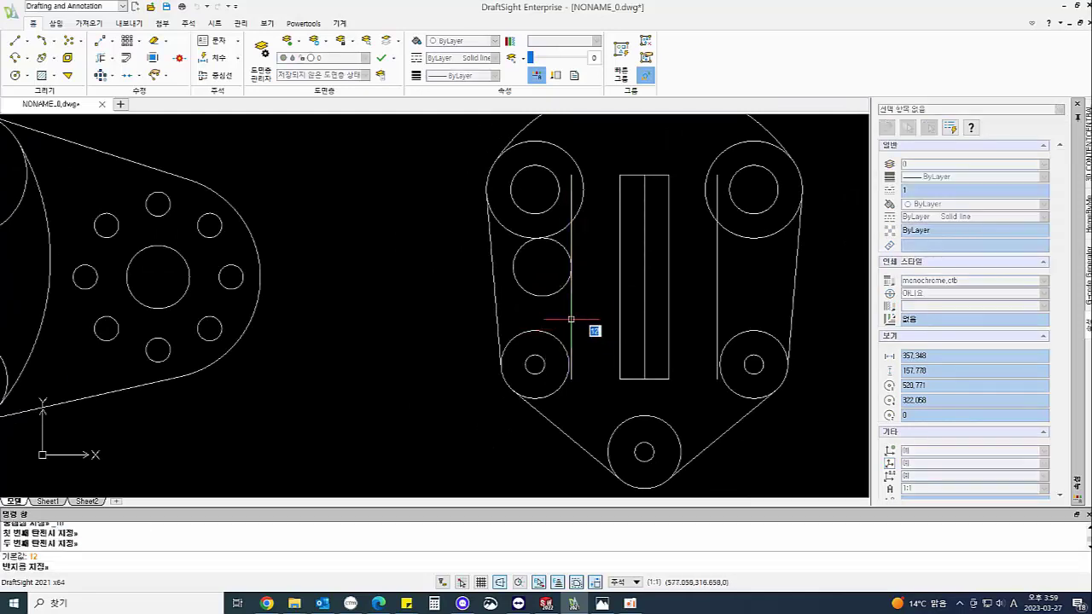
key(Return)
Draw a radius 12 circle tangent to the right offset line and to the underside of the upper right outer circle
key(Return)
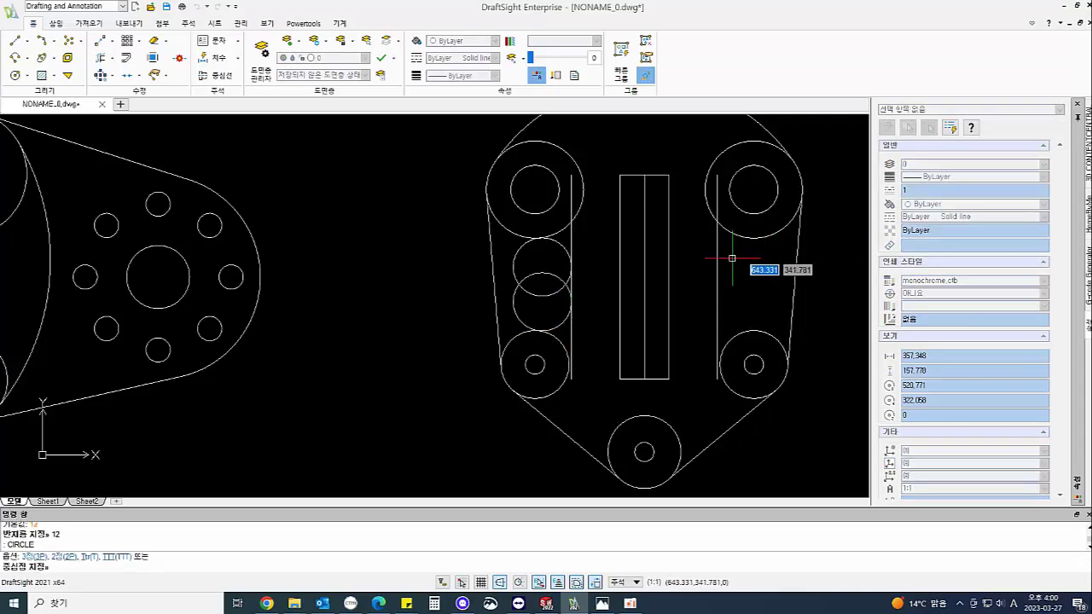
text(t)
key(Return)
click(724, 258)
click(748, 238)
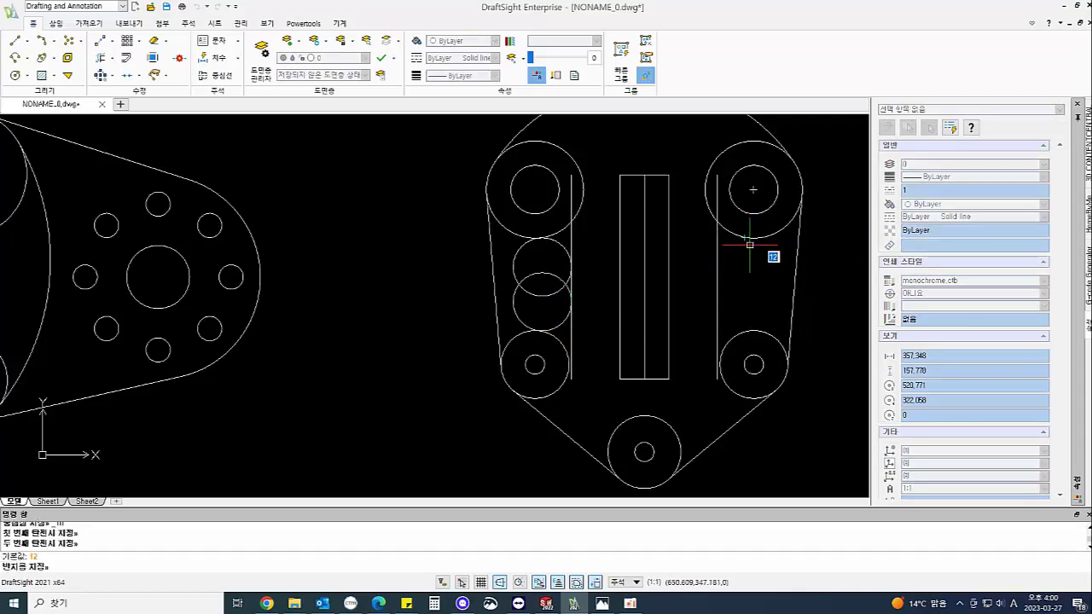
key(Return)
Draw a radius 12 circle tangent to the right offset line and to the top of the lower right outer circle
key(Return)
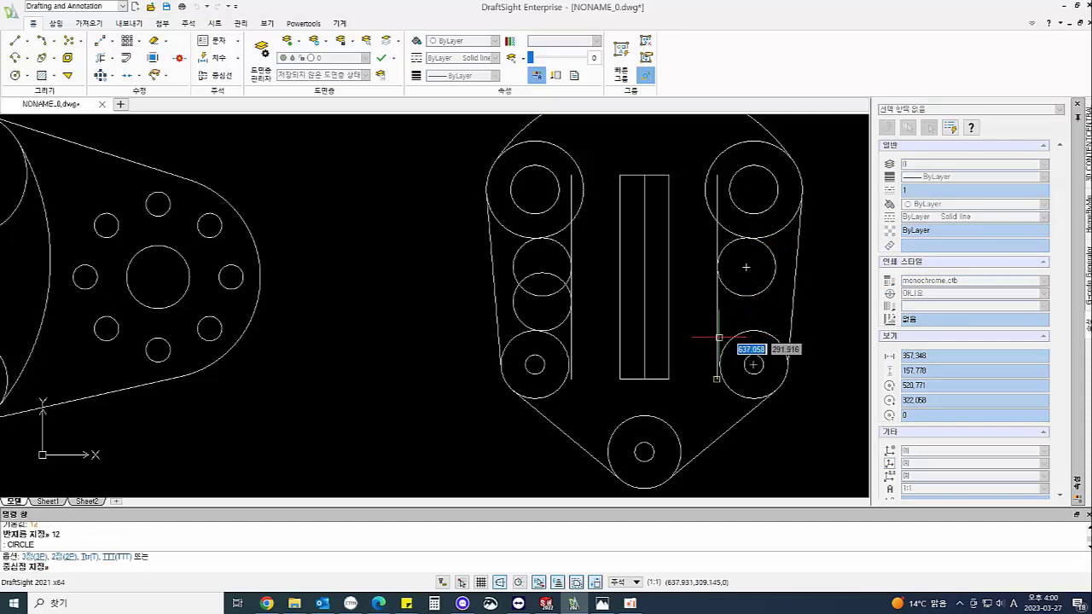
text(t)
key(Return)
click(714, 335)
click(740, 334)
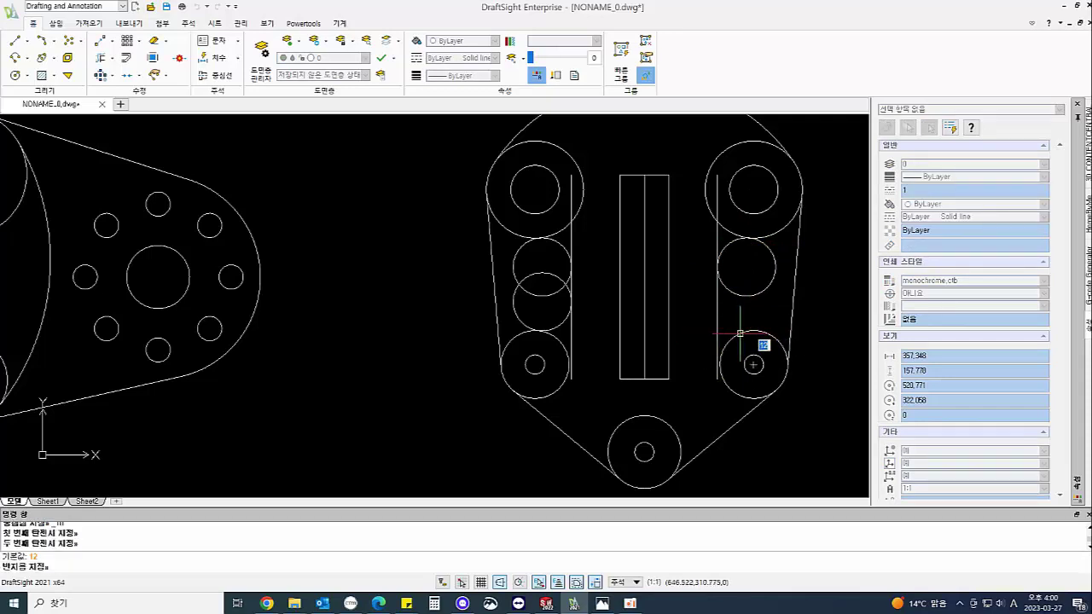
text(12)
key(Return)
key(Escape)
key(Escape)
Trim the four radius 12 circles so only the rounded corner arcs of the two side notches remain
middle_drag(586, 229, 593, 269)
text(tr)
key(Return)
key(Return)
click(546, 344)
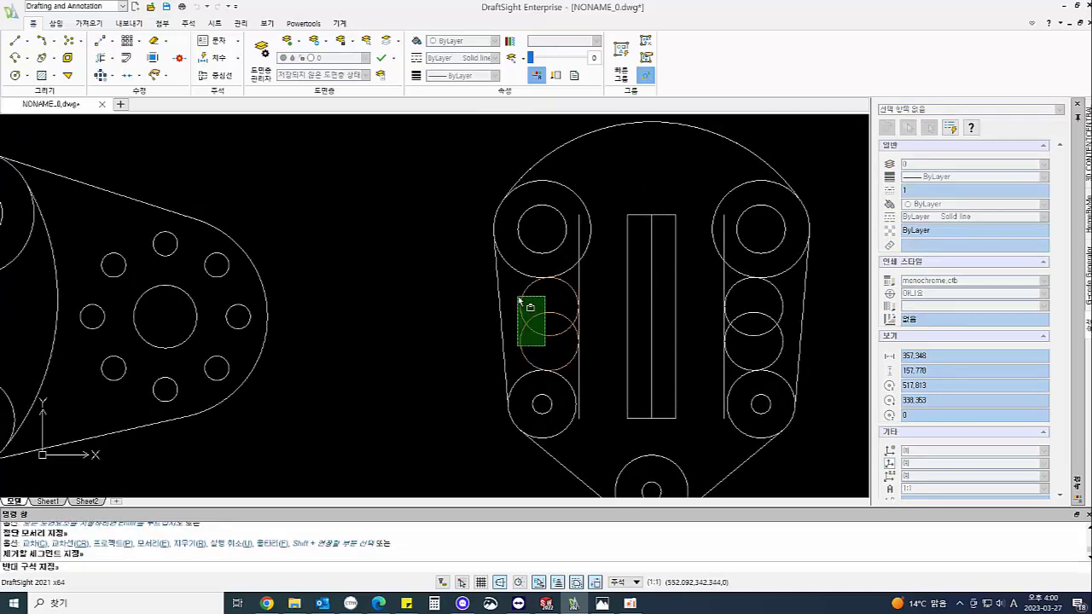
click(520, 299)
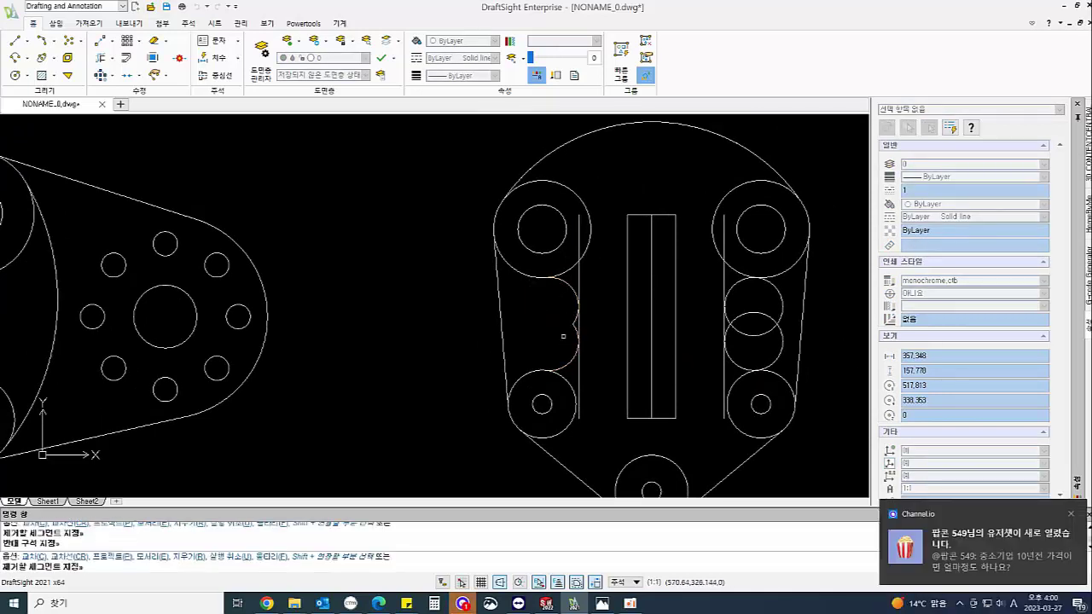
click(572, 319)
click(785, 335)
click(767, 310)
click(743, 336)
click(731, 321)
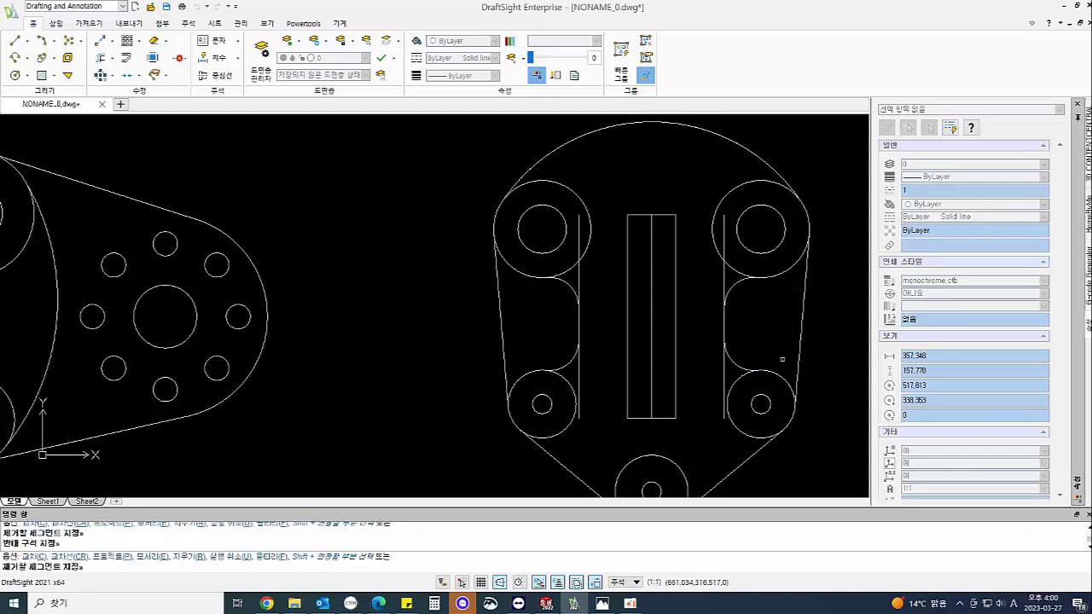
Trim the inner arcs of the two lower side circles and the offset line portions extending past the notch arcs
middle_drag(597, 362, 595, 315)
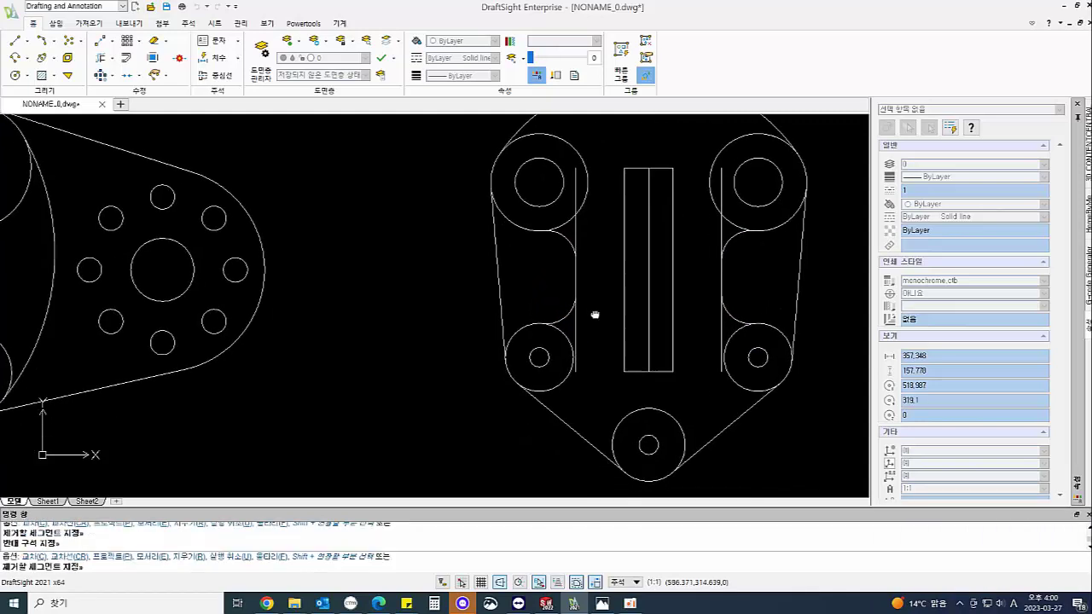
click(566, 338)
click(731, 338)
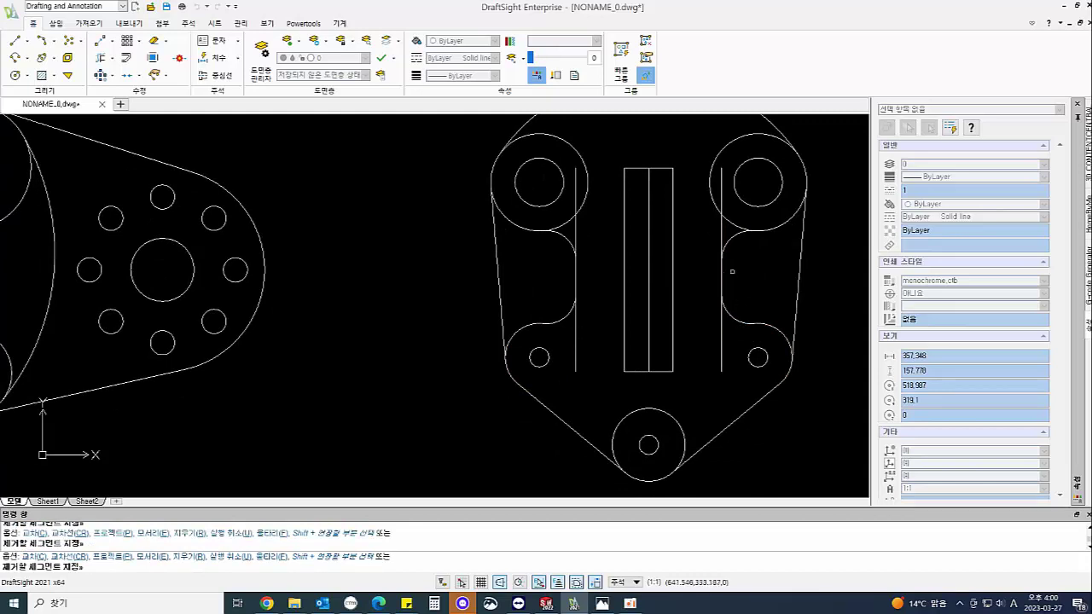
click(722, 308)
click(577, 316)
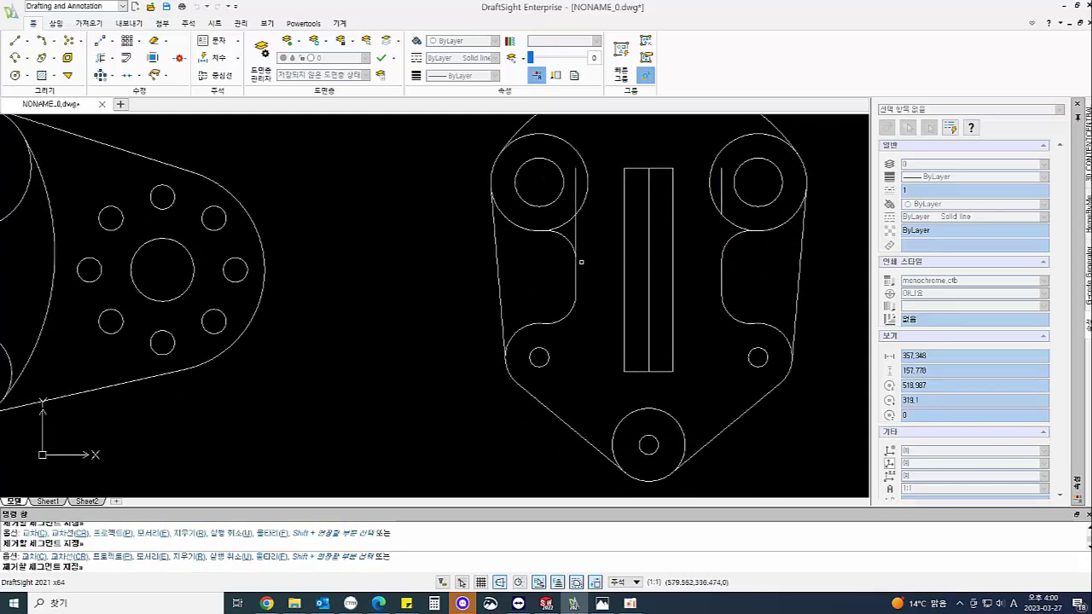
click(579, 239)
click(581, 226)
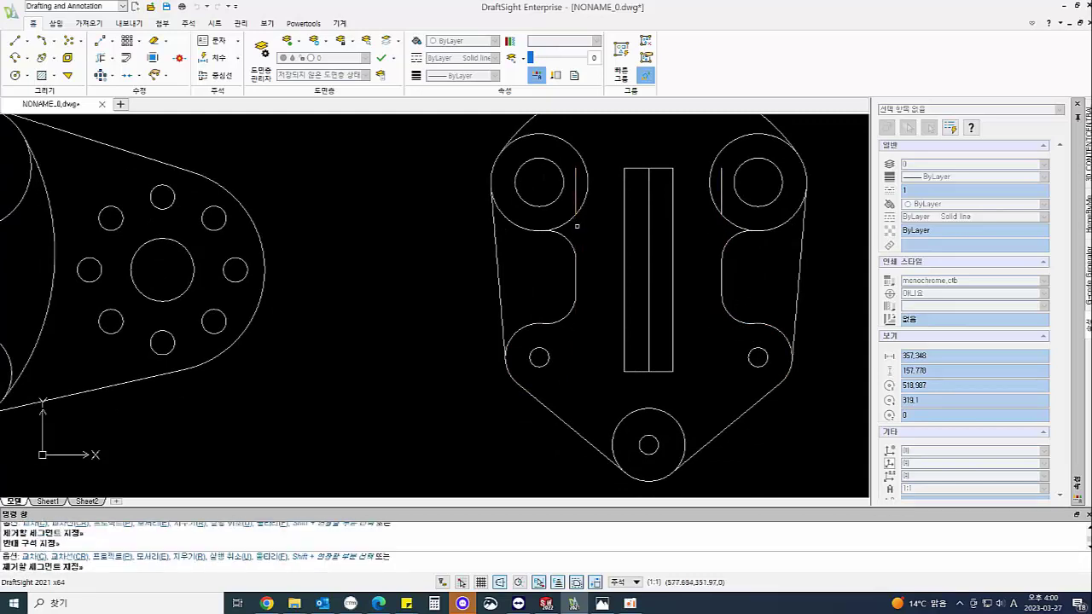
Delete the two leftover vertical line pieces inside the upper left and upper right outer circles
key(Escape)
key(Escape)
click(595, 200)
click(575, 194)
key(Escape)
key(Escape)
key(Escape)
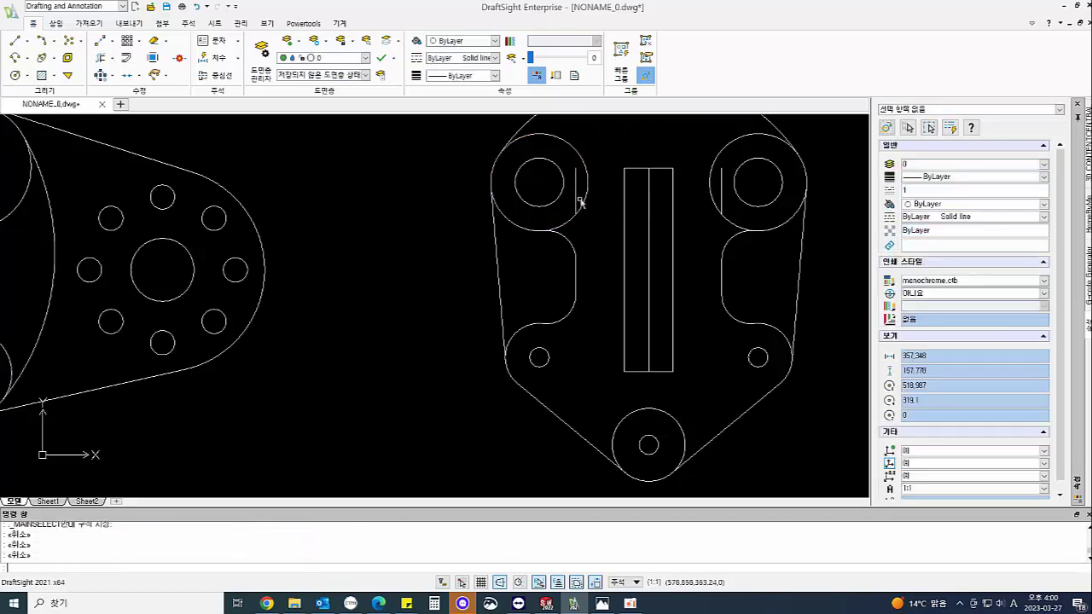
click(581, 201)
click(578, 194)
click(577, 195)
key(Escape)
key(Delete)
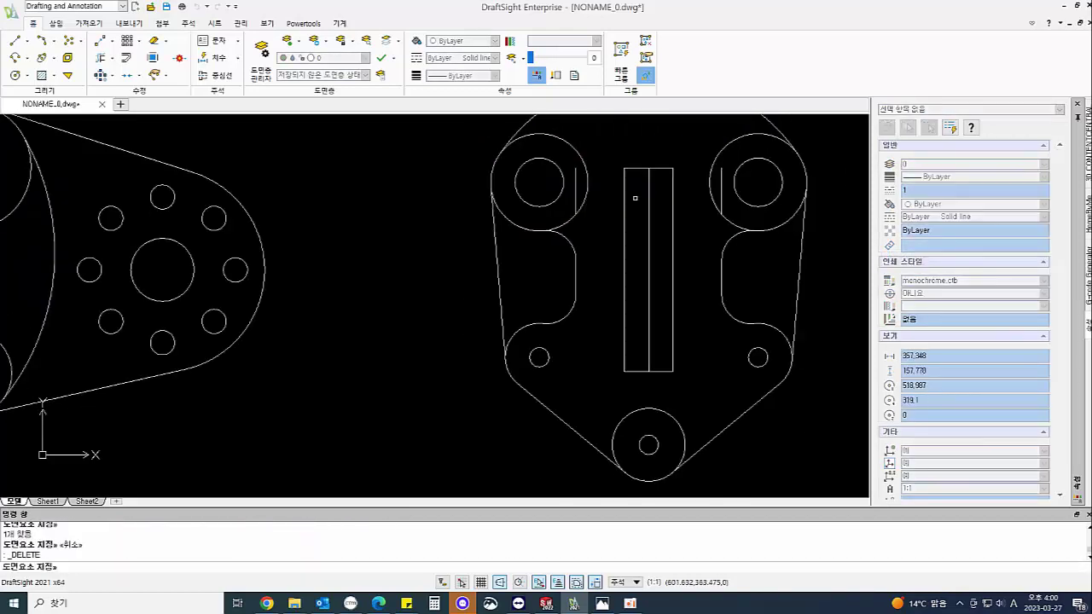
scroll(635, 198, down, 1)
click(557, 213)
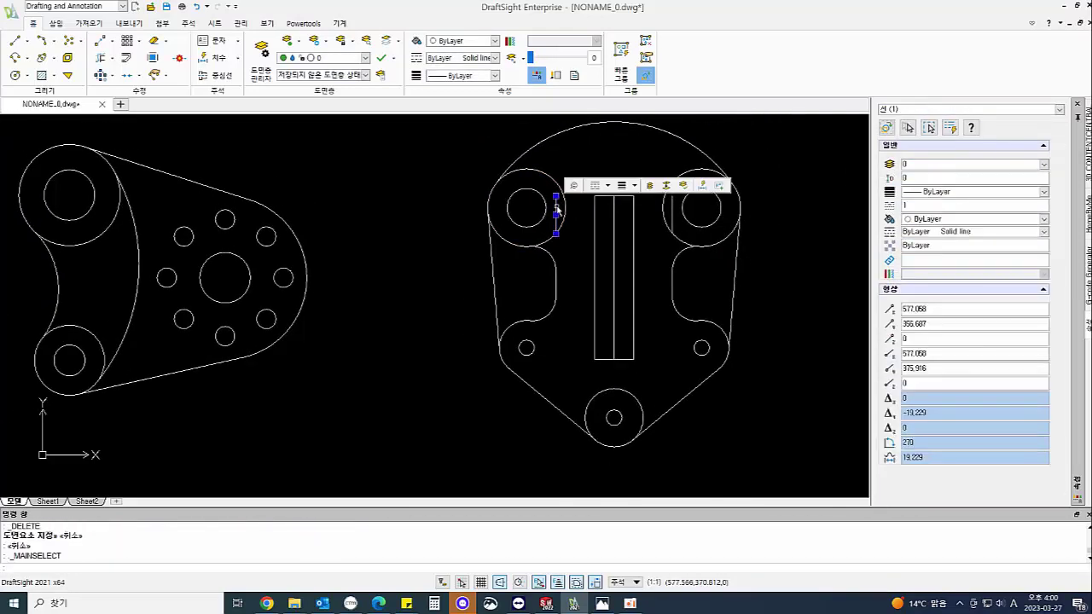
key(Delete)
click(673, 203)
key(Delete)
Trim the inner arcs of the upper left and upper right outer circles between the top arc and the notches
text(tr)
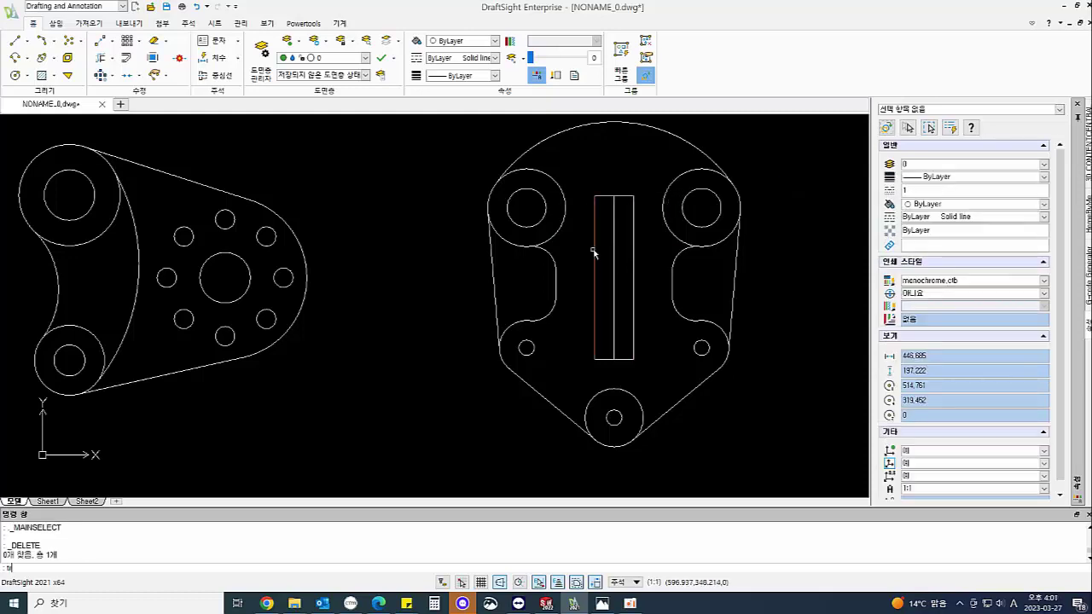
key(space)
key(space)
click(581, 198)
click(560, 182)
click(673, 197)
click(674, 199)
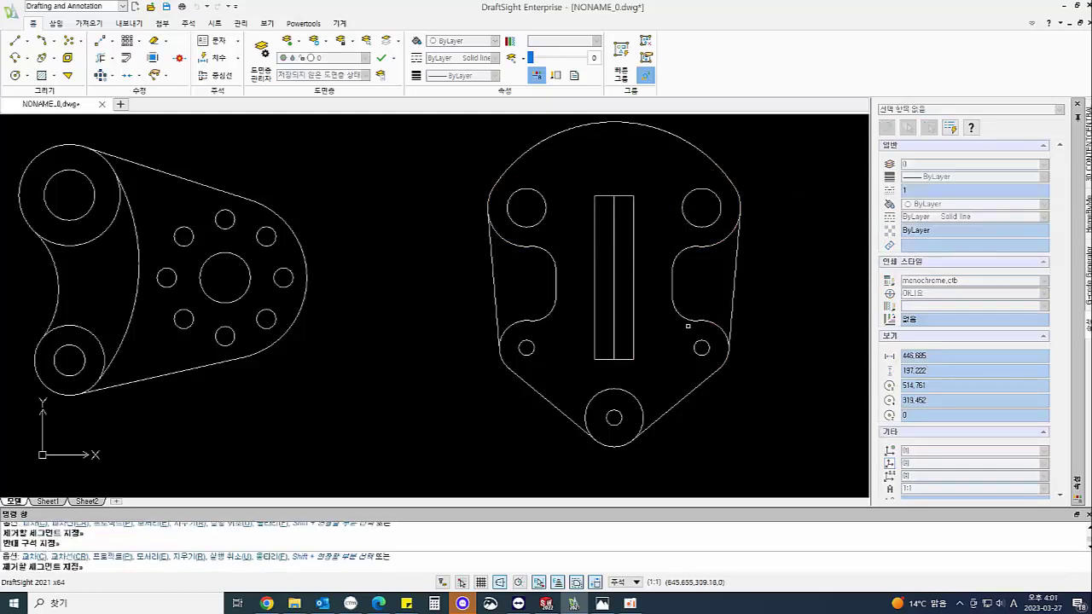
key(Escape)
Delete the vertical center line inside the rectangular slot
click(614, 263)
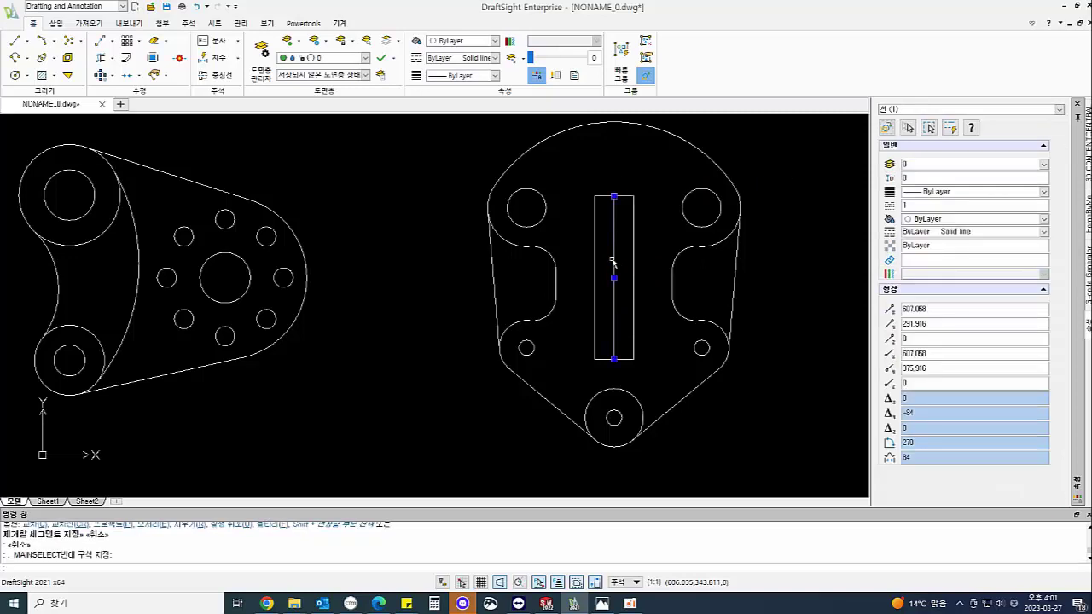
key(Delete)
scroll(653, 282, down, 2)
middle_drag(650, 275, 670, 251)
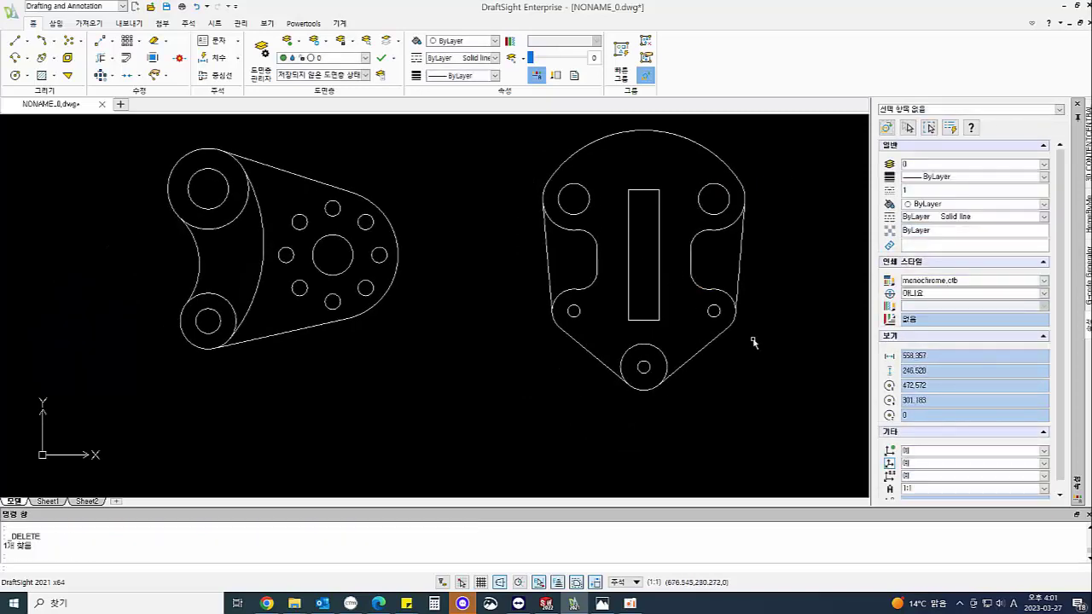
Trim the upper arc of the bottom outer circle between the two slanted edges of the right plate
key(Escape)
key(Escape)
text(tr)
key(space)
key(space)
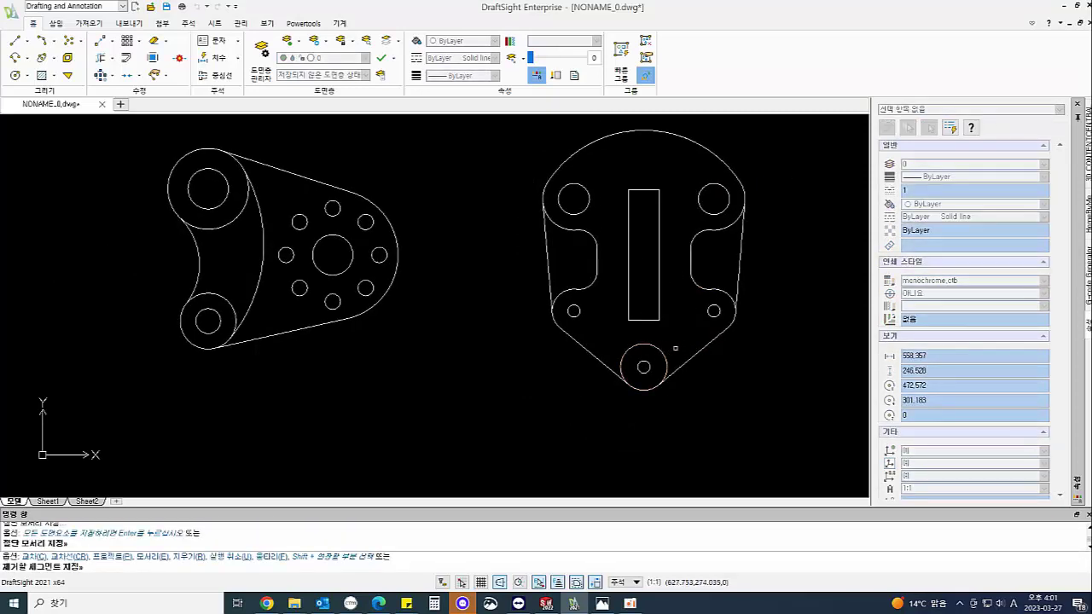
click(663, 352)
key(Escape)
key(Escape)
key(Escape)
text(hat)
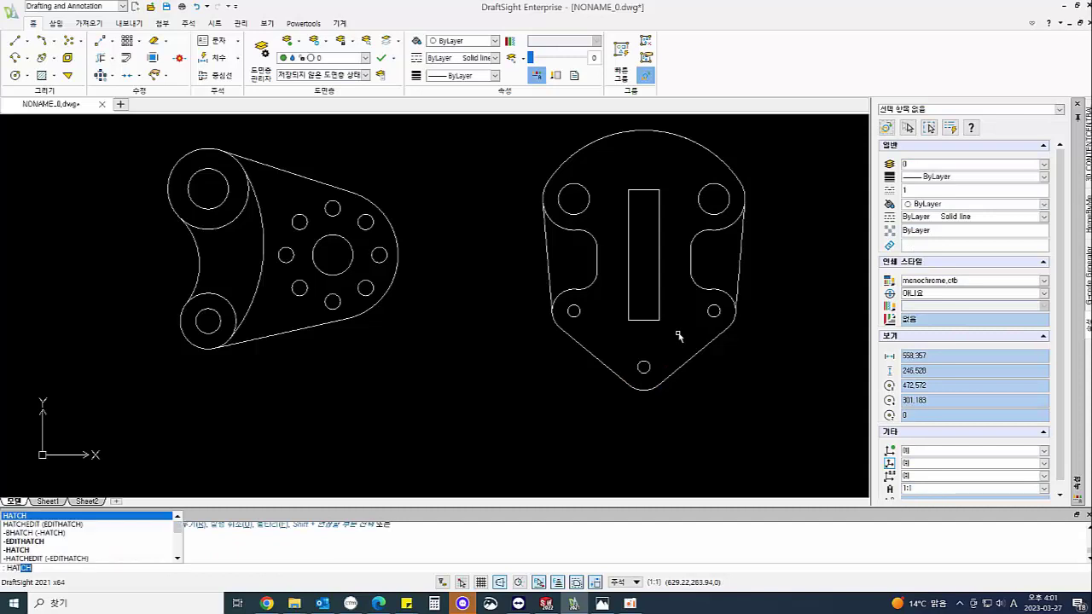
key(Return)
key(alt+Tab)
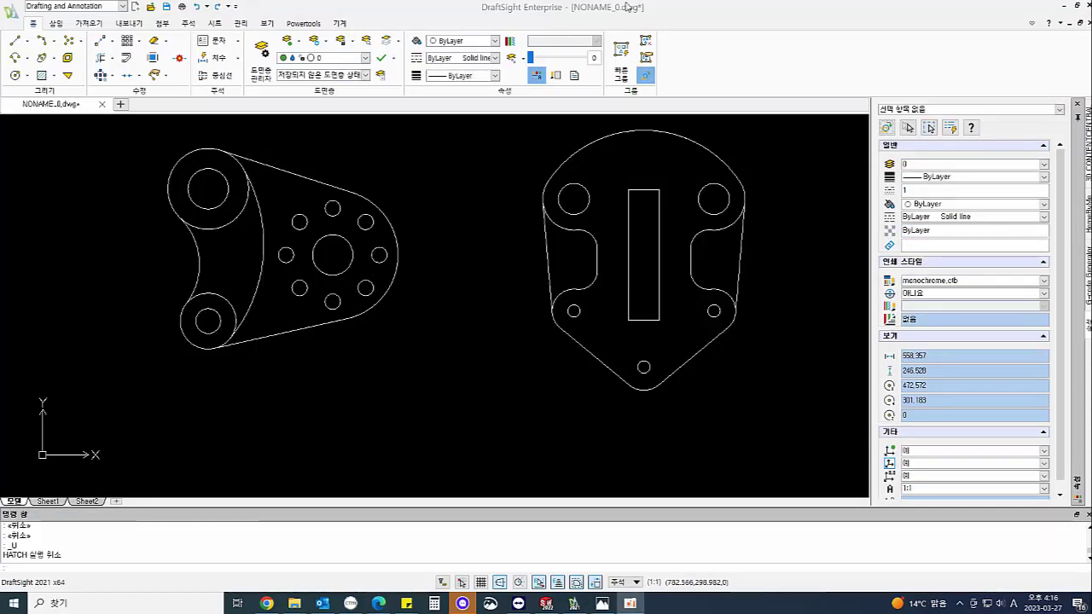
click(628, 6)
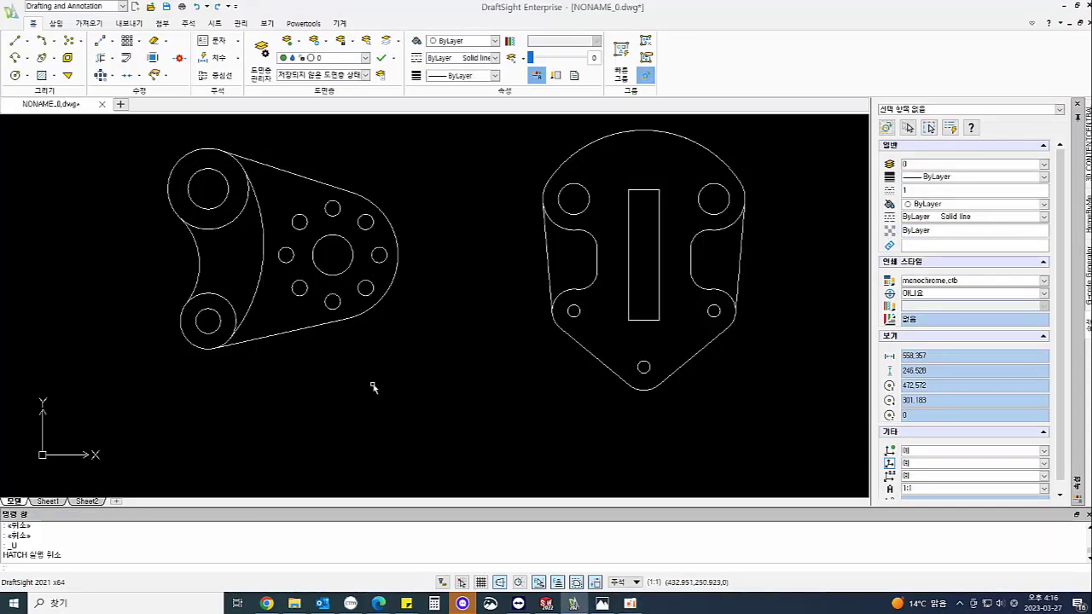
Hatch the interior of the right plate with the ANSI31 pattern, leaving the slot and the five holes open
text(hat)
key(Return)
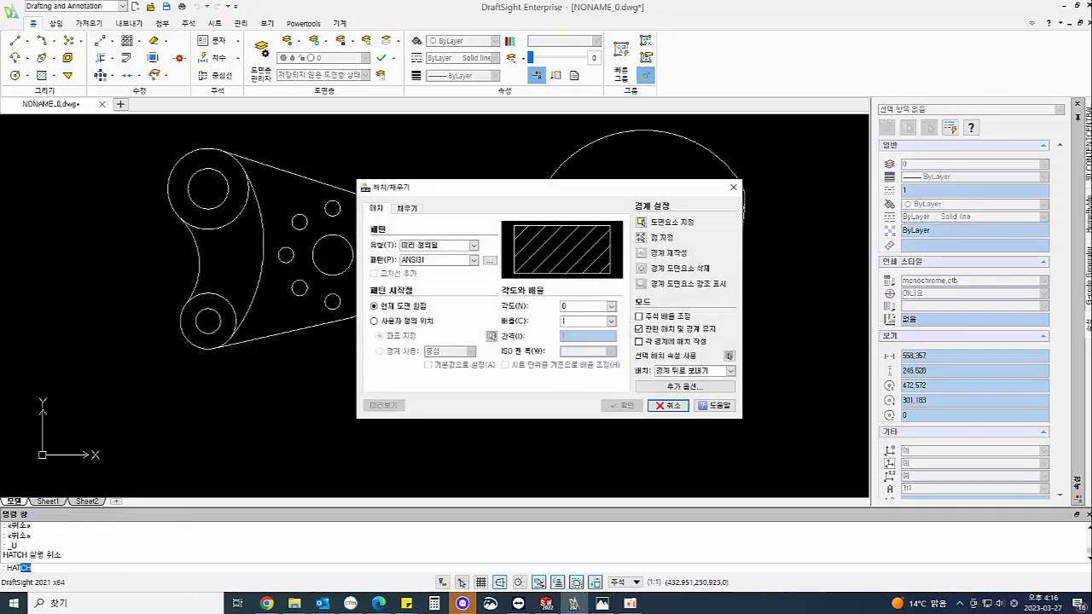
click(642, 239)
click(708, 225)
key(Return)
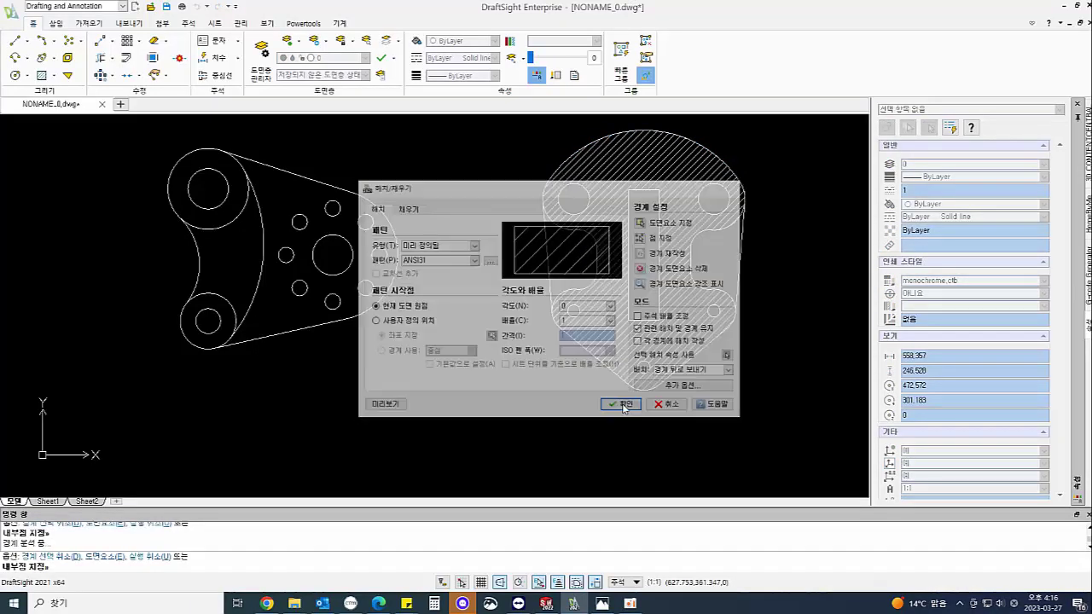
click(624, 404)
Dimension the diameters of the outer and inner upper left circles of the link plate
scroll(658, 270, down, 2)
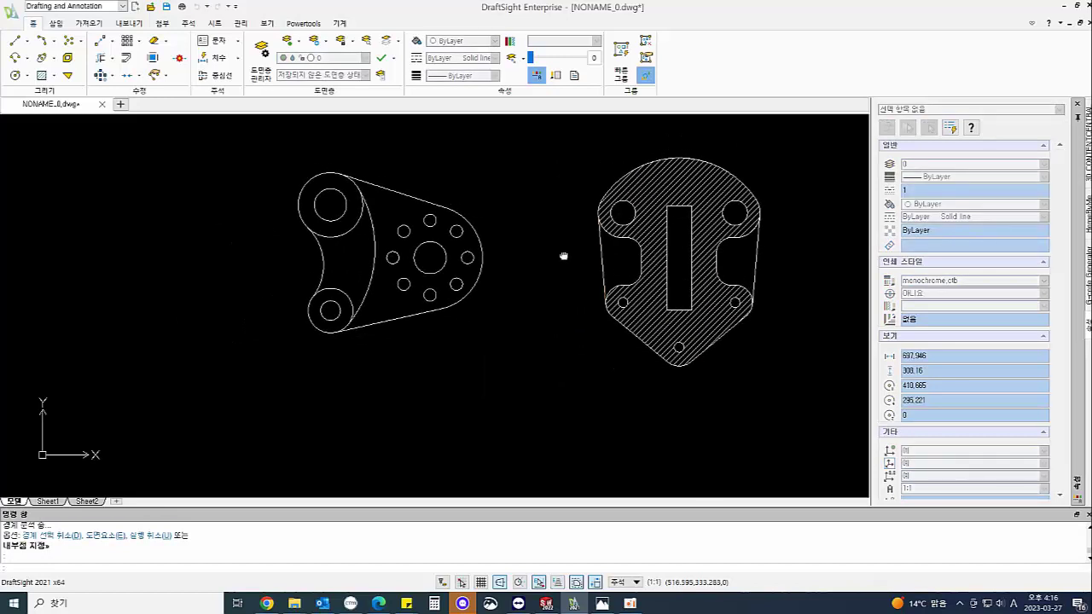
click(207, 58)
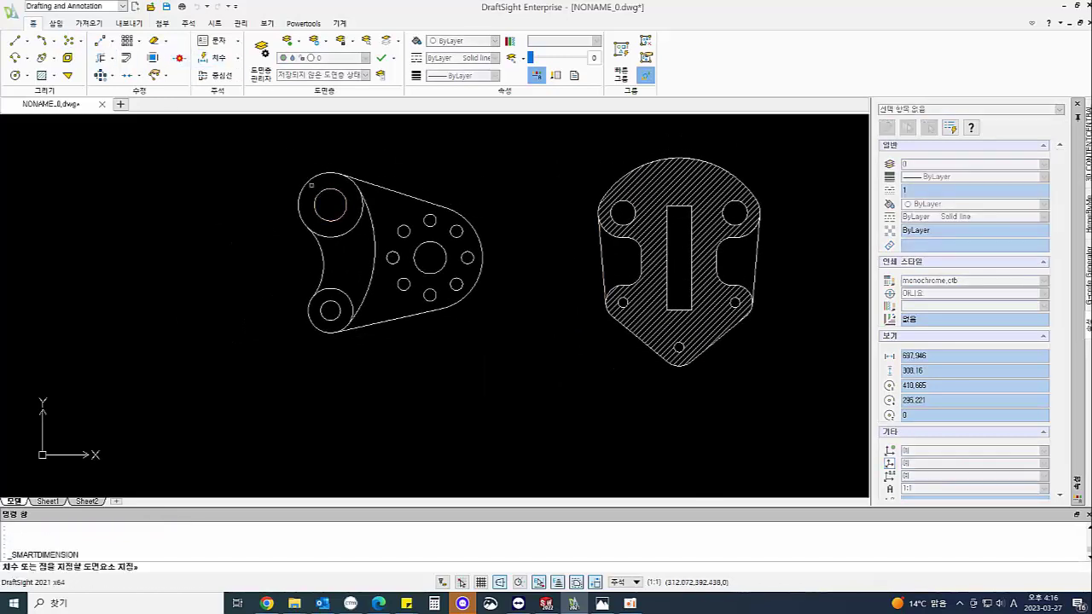
click(322, 176)
scroll(266, 128, up, 2)
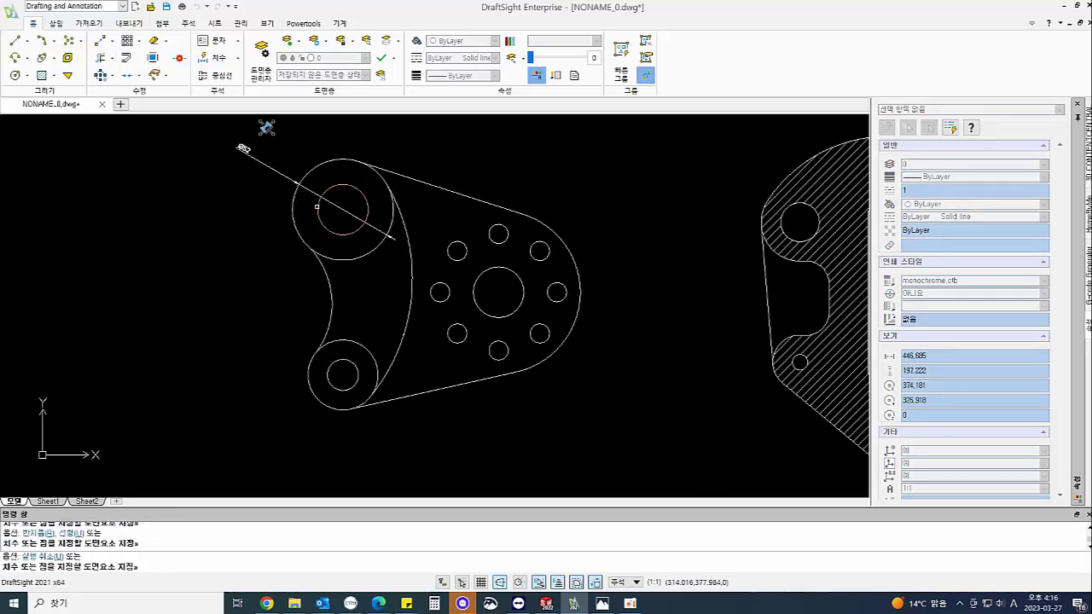
click(316, 206)
click(250, 208)
Dimension the radii of the concave left arc and the long curved inner arc of the link plate
click(332, 304)
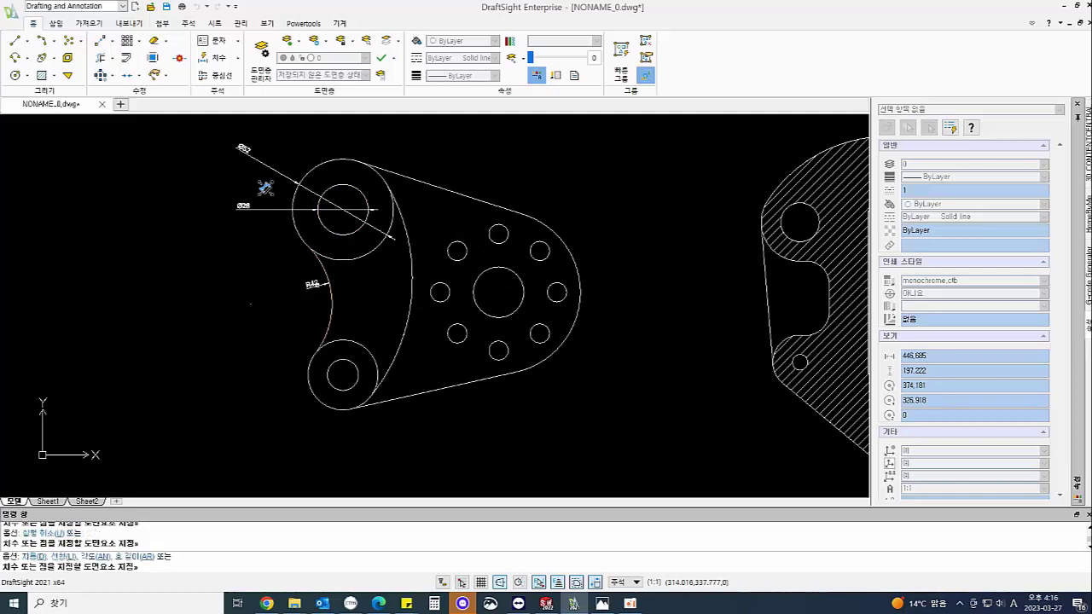
click(319, 285)
click(408, 277)
click(411, 278)
click(364, 305)
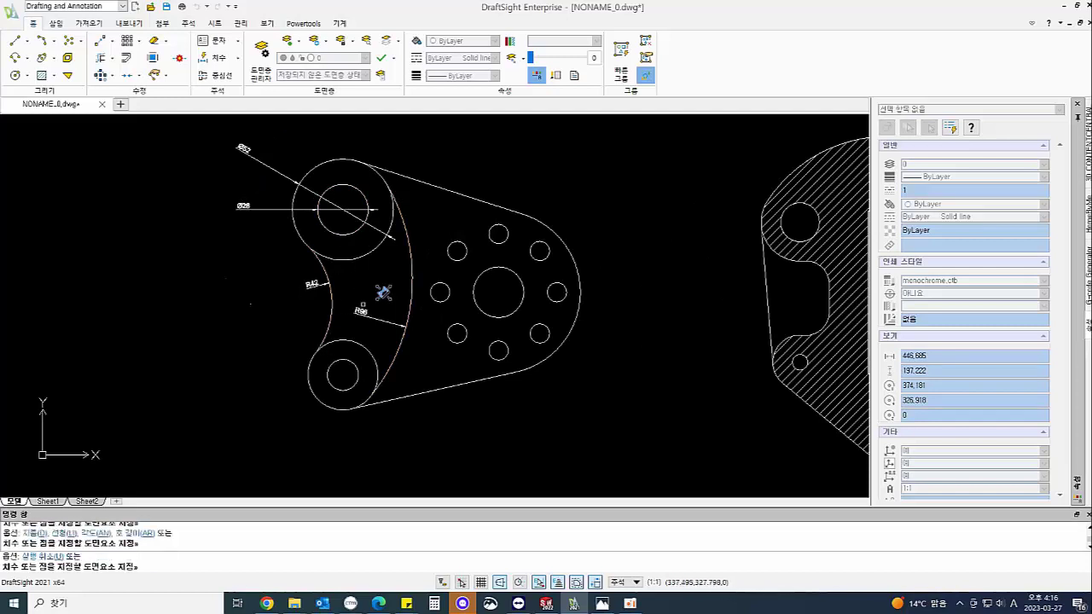
Dimension the diameters of the inner and outer lower left circles of the link plate
middle_drag(384, 293, 392, 230)
click(341, 301)
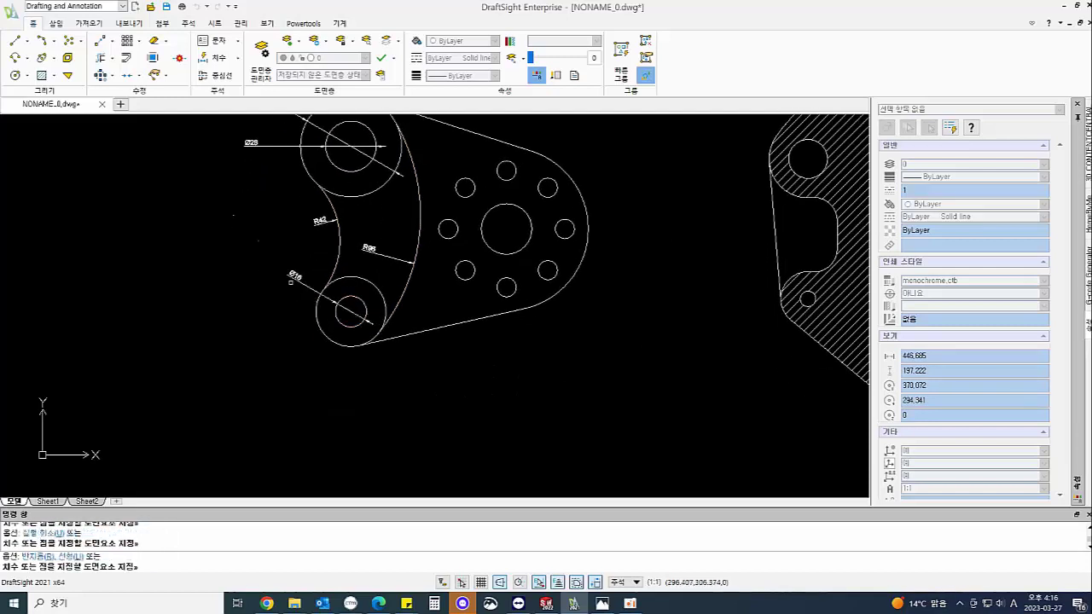
click(317, 255)
click(319, 315)
click(297, 322)
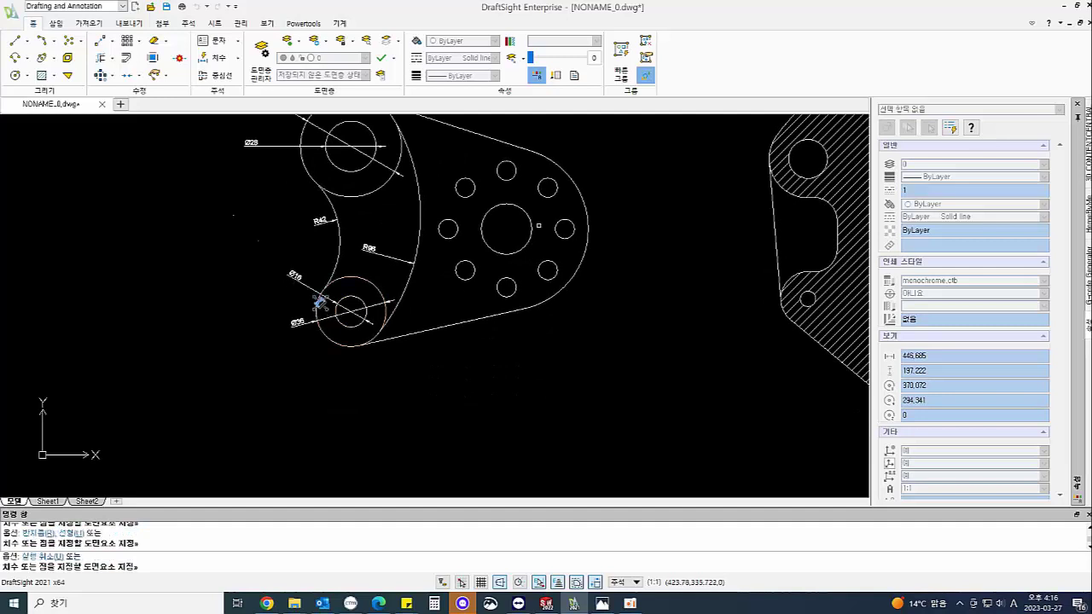
Dimension the diameter of the large hole inside the bolt circle and the radius of the link plate's right end arc
click(530, 220)
click(576, 154)
click(588, 226)
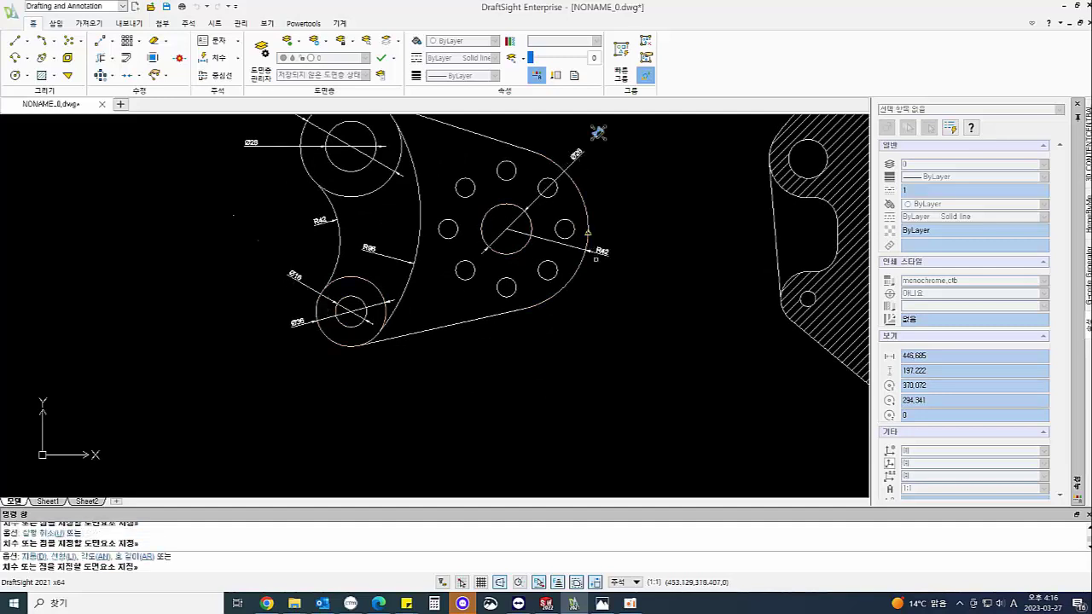
click(620, 257)
Dimension the diameter of the rightmost small hole in the link plate's hole ring
click(569, 219)
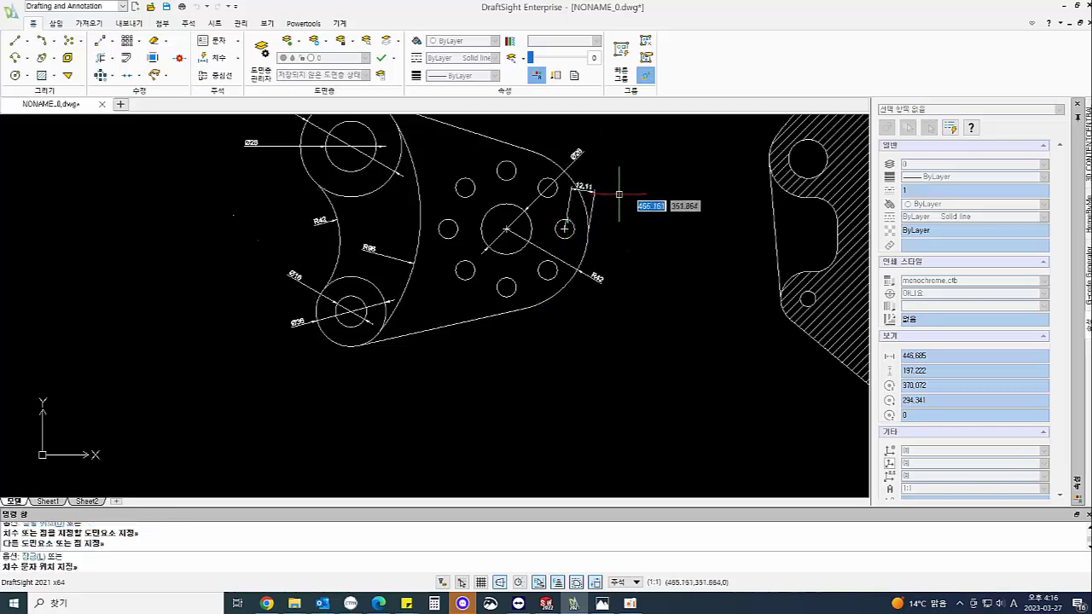
key(Escape)
click(565, 223)
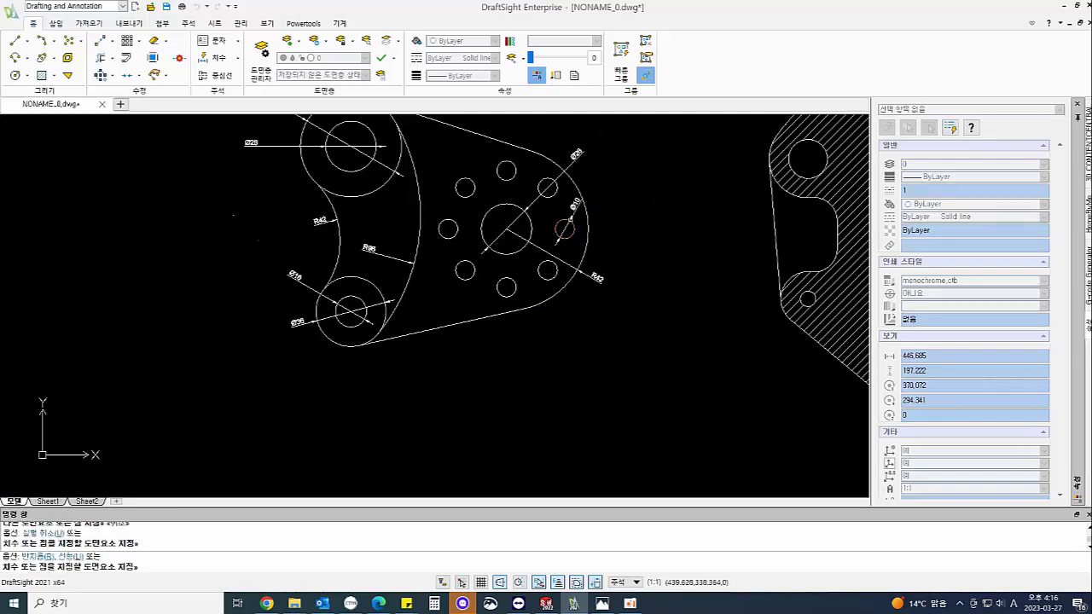
click(621, 195)
Dimension the vertical center distance between the upper left and lower left circles of the link plate
scroll(640, 216, down, 1)
scroll(643, 216, up, 2)
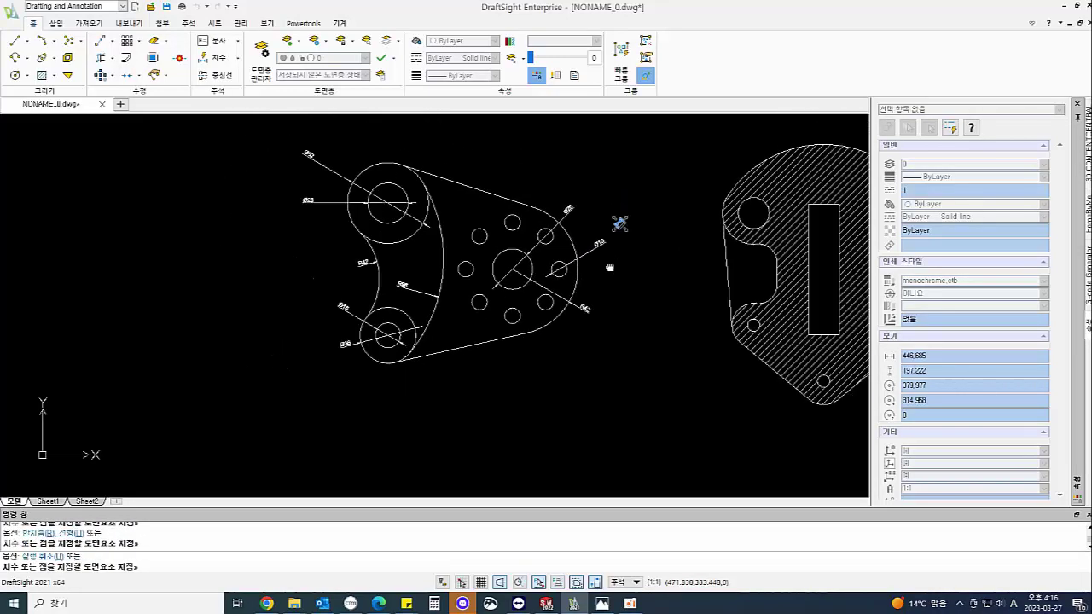
click(370, 196)
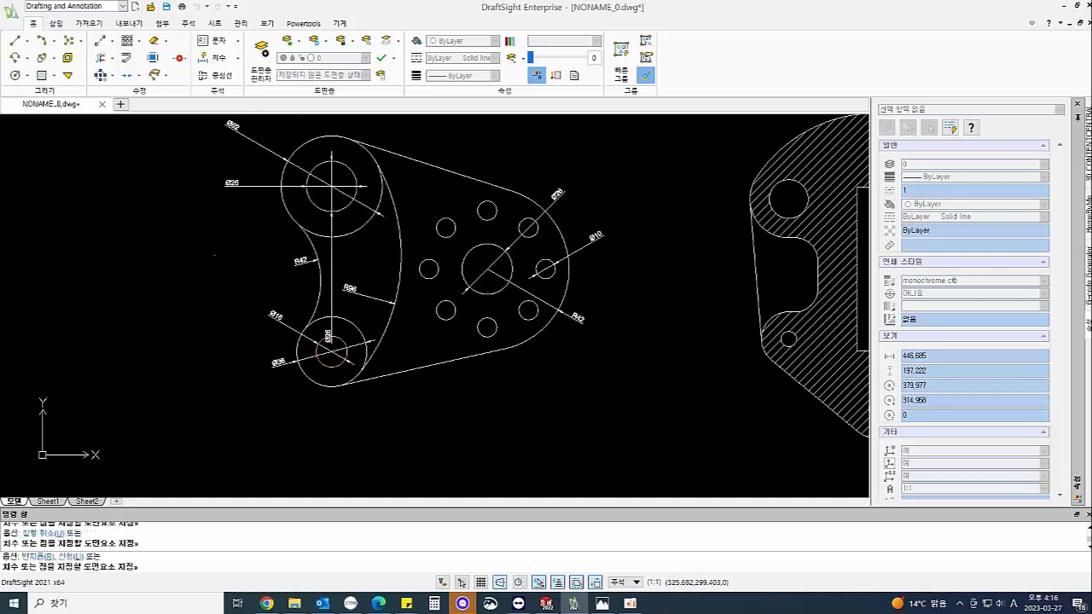
click(340, 339)
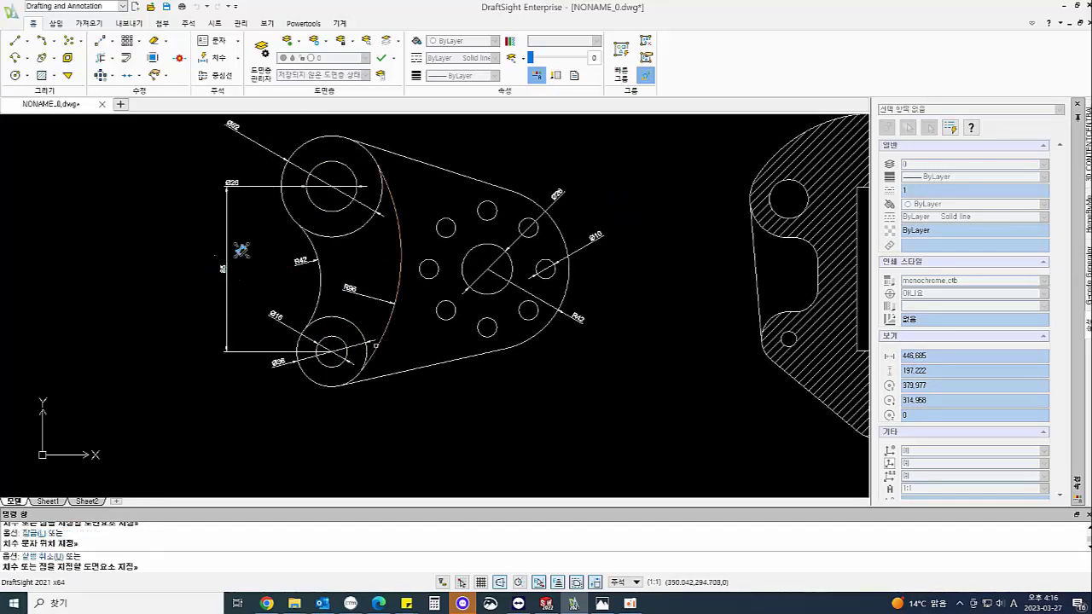
Dimension the horizontal distance from the lower left hole's center to the hole ring's center, placed below the link plate
click(345, 343)
click(493, 295)
middle_drag(396, 427, 404, 343)
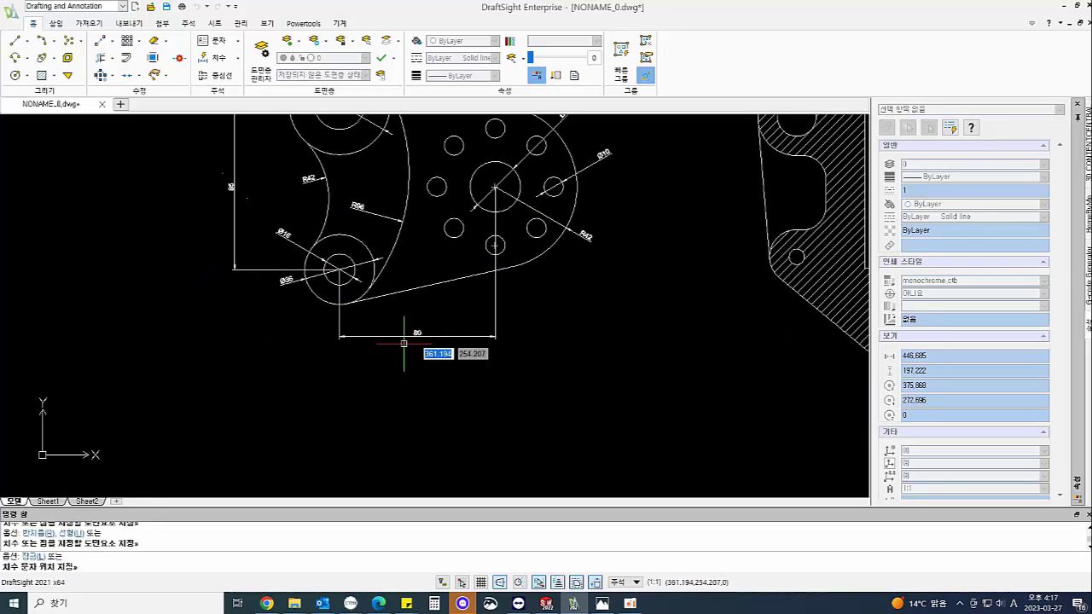
click(405, 346)
Try another dimension from the concave left arc to the lower left circle and delete the duplicate radius dimension
scroll(436, 333, down, 2)
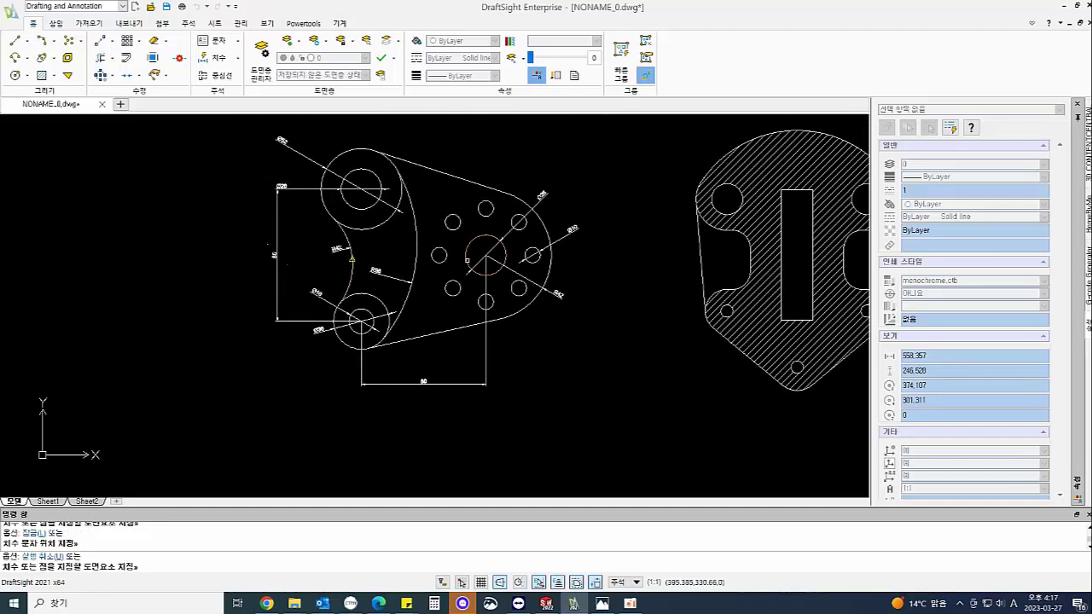
click(469, 249)
click(376, 301)
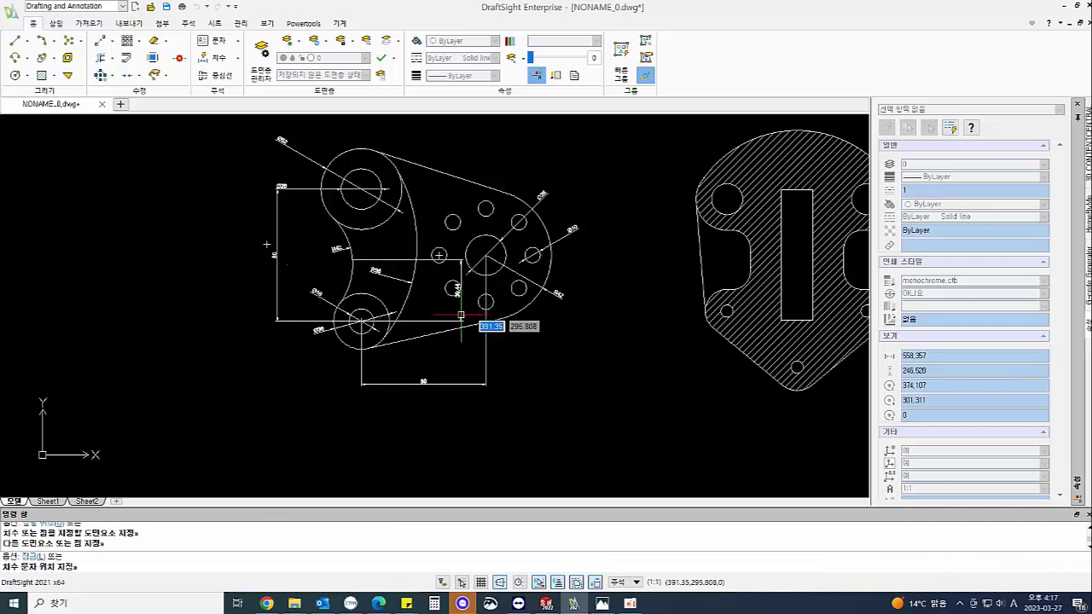
key(Escape)
key(Escape)
middle_drag(379, 269, 388, 278)
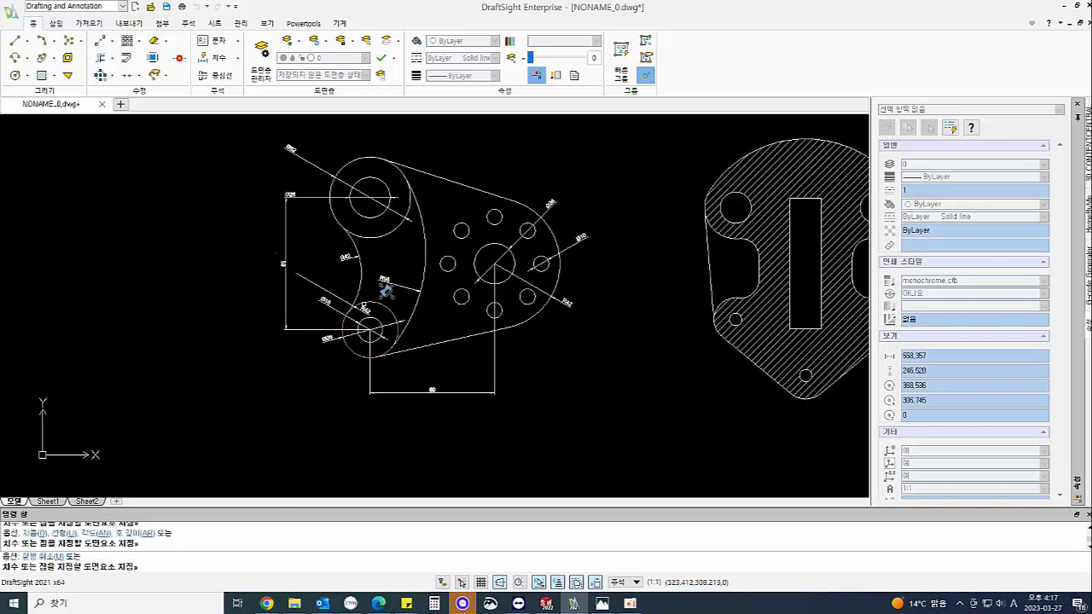
key(Escape)
click(369, 311)
key(Delete)
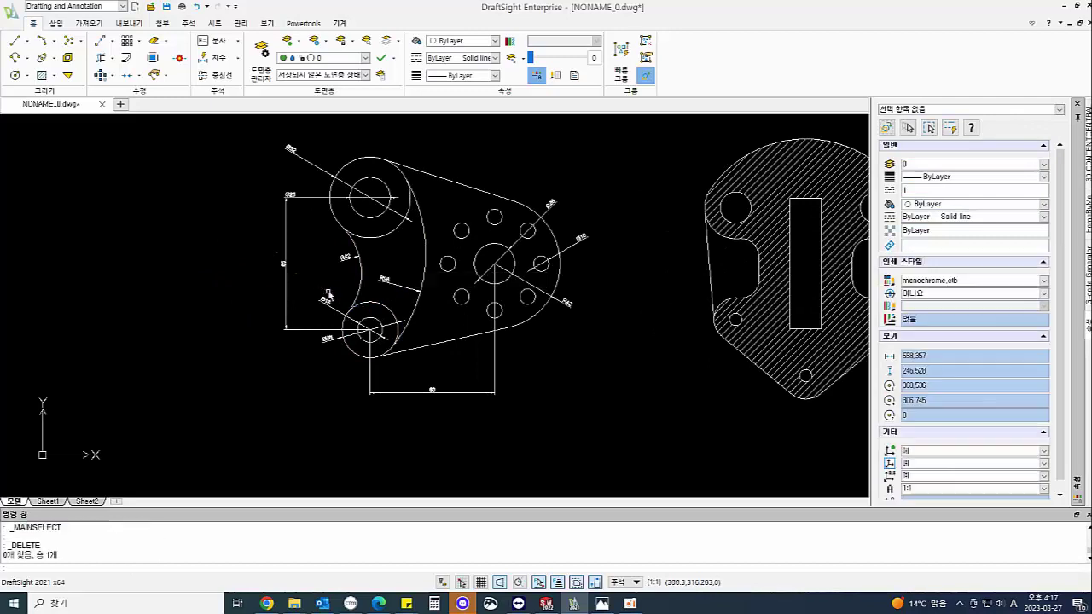
Try again to dimension the distance between the concave left arc and the lower left circle
click(204, 57)
click(362, 251)
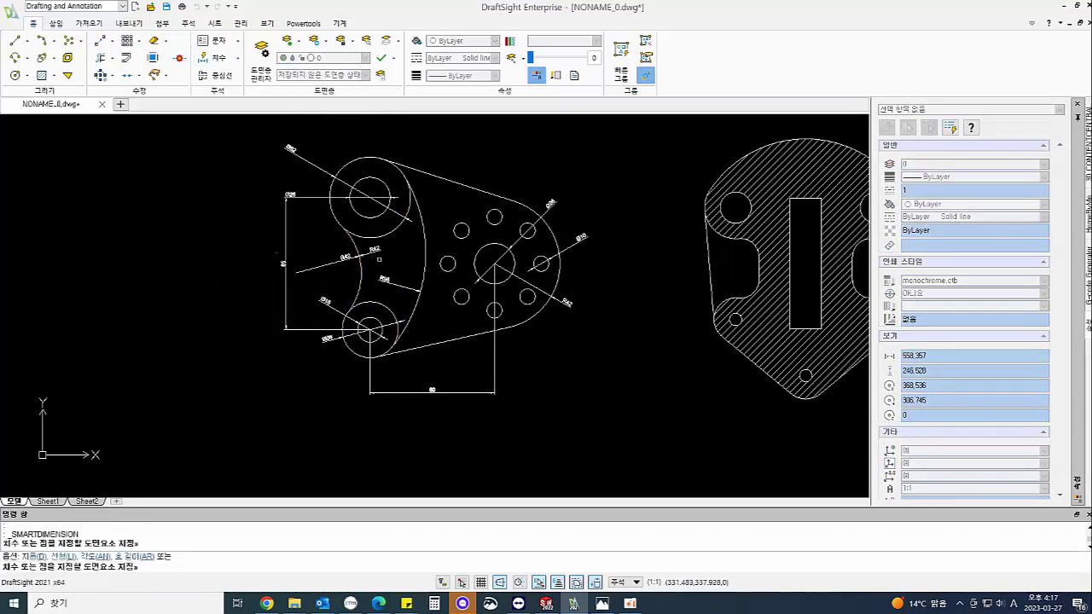
click(389, 311)
scroll(314, 296, up, 3)
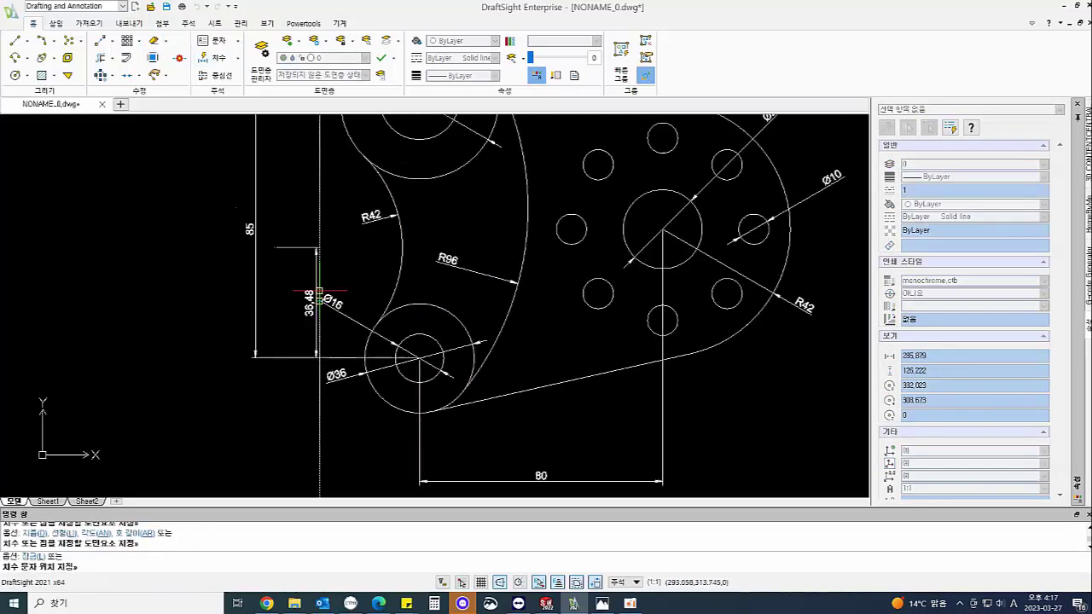
key(Escape)
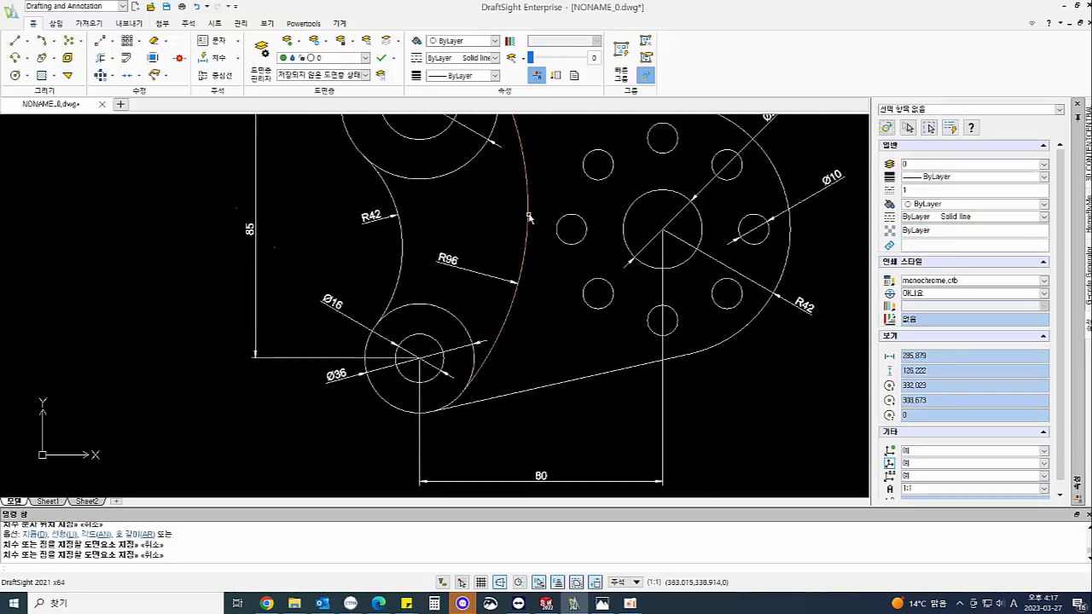
Try to dimension the spacing between the two upper holes of the hatched plate
scroll(553, 217, down, 4)
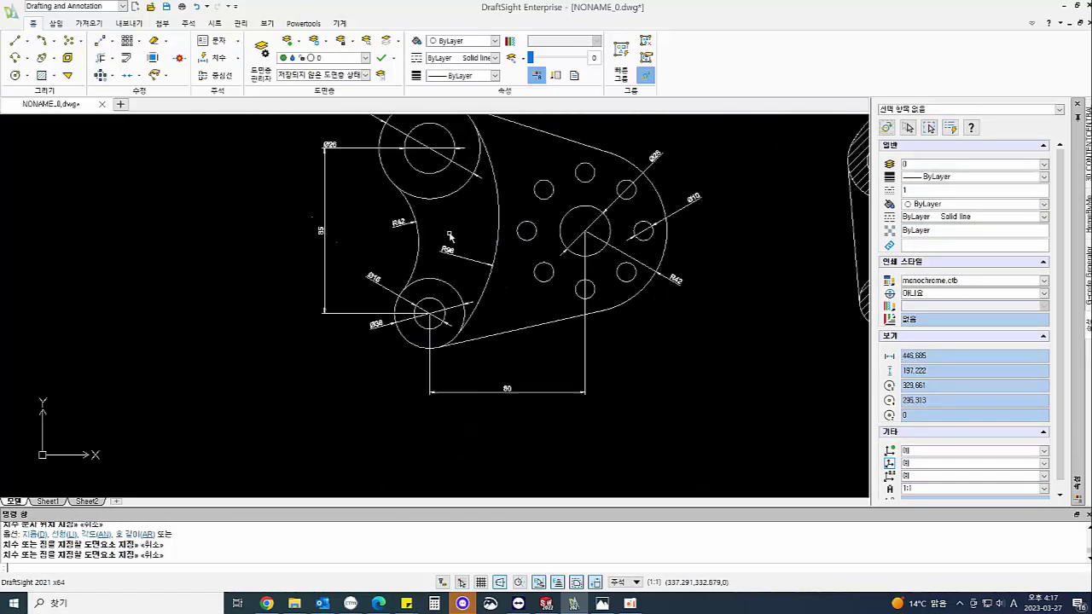
middle_drag(507, 285, 448, 280)
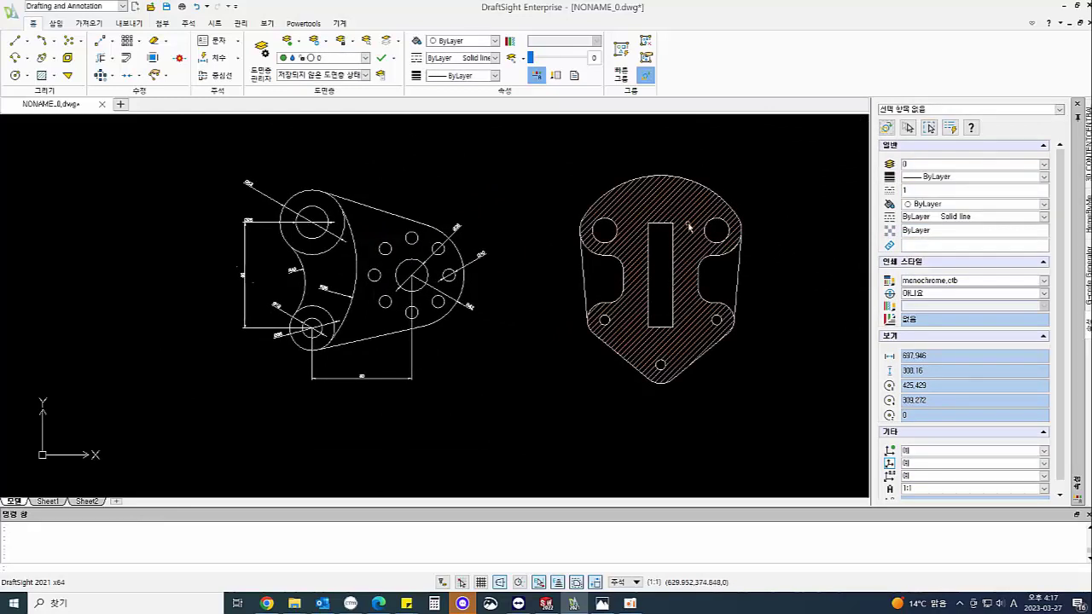
click(595, 223)
key(Escape)
key(Escape)
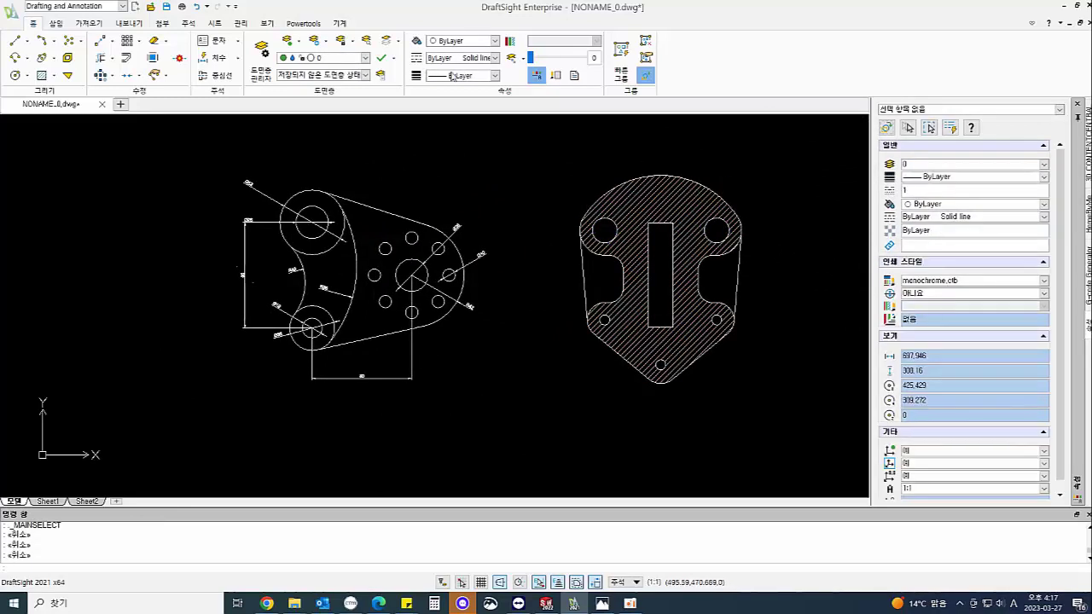
click(211, 57)
click(607, 221)
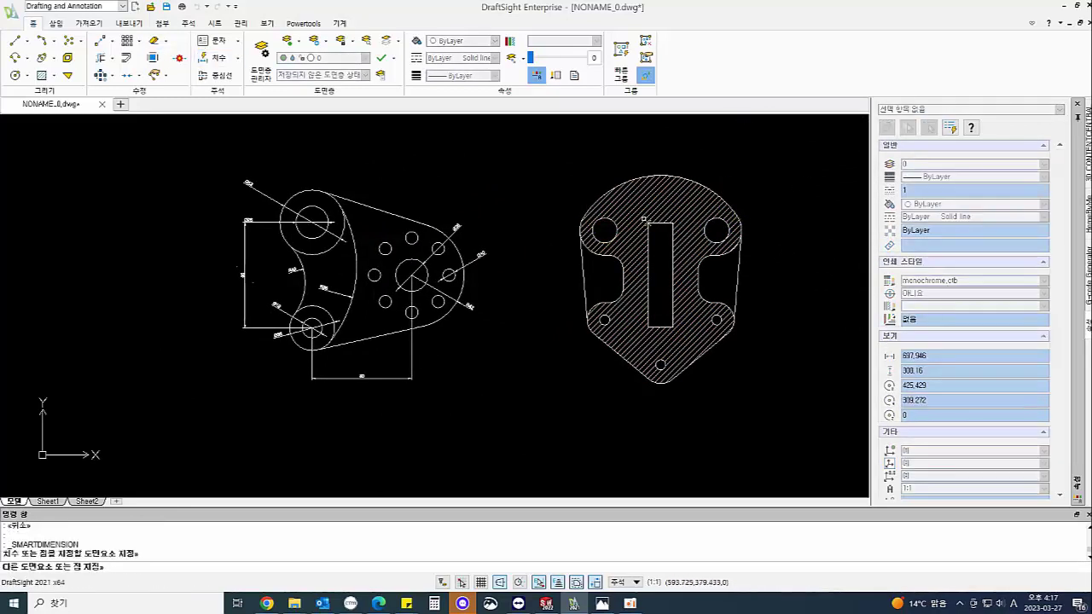
click(716, 226)
key(Escape)
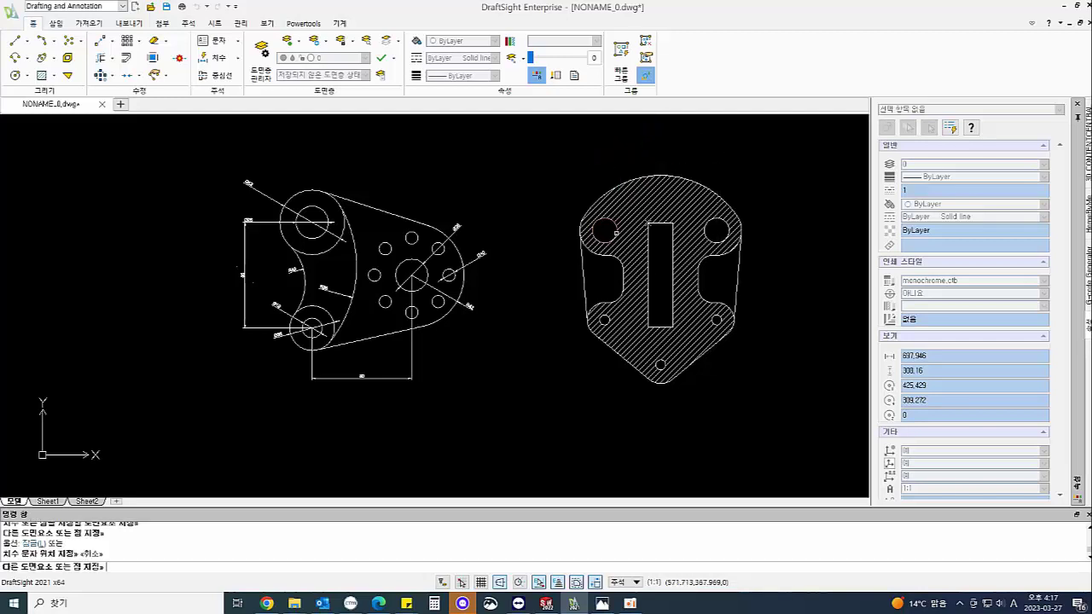
click(616, 233)
key(Escape)
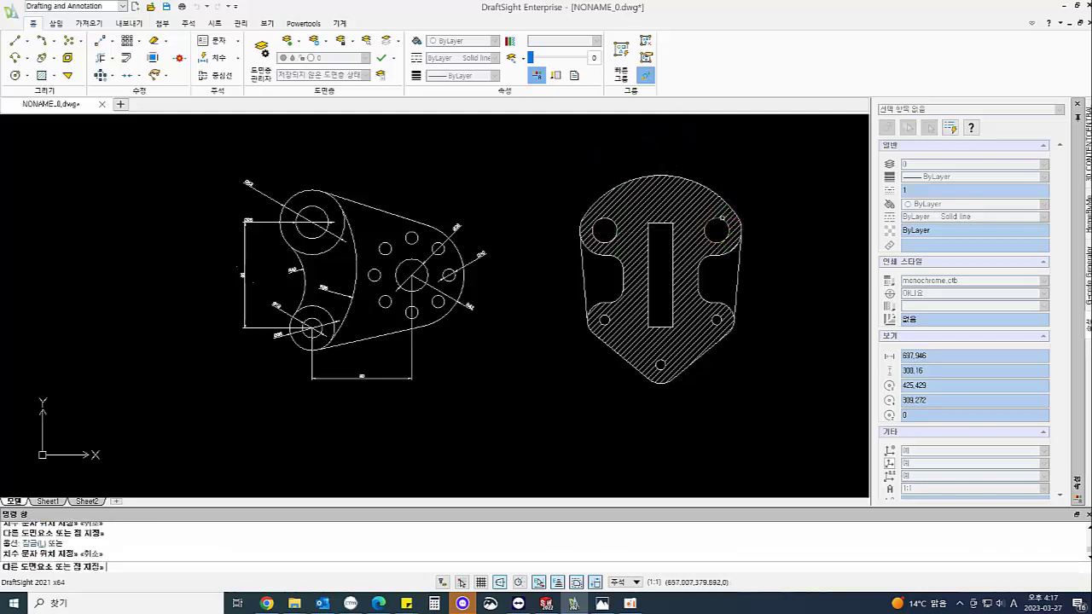
key(Escape)
key(Escape)
Dimension the radius of the large top arc of the hatched plate, placed outside its upper right edge
key(Return)
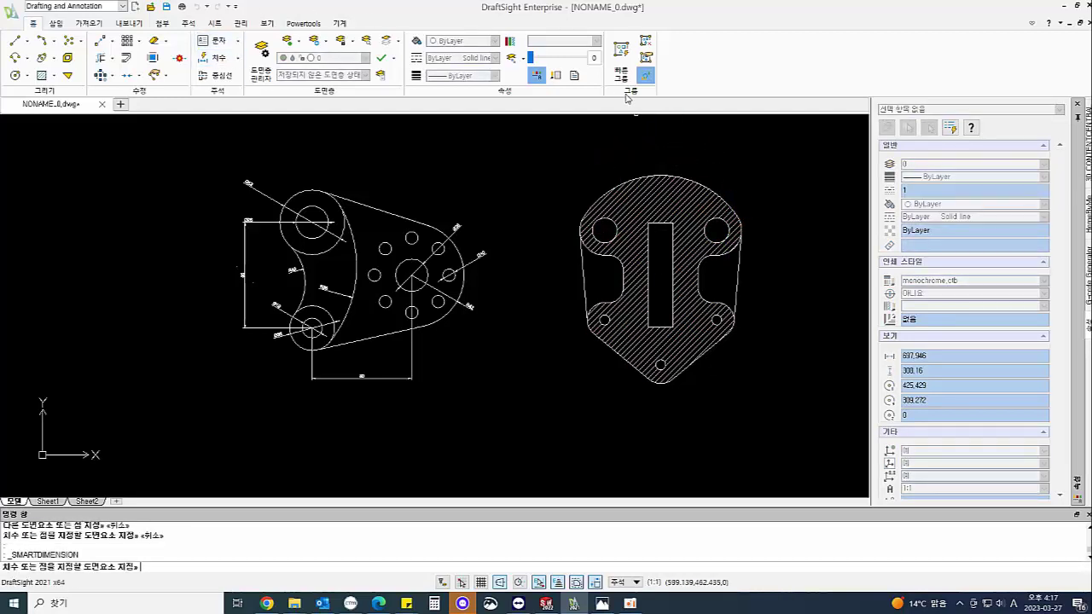
click(691, 178)
scroll(706, 175, up, 2)
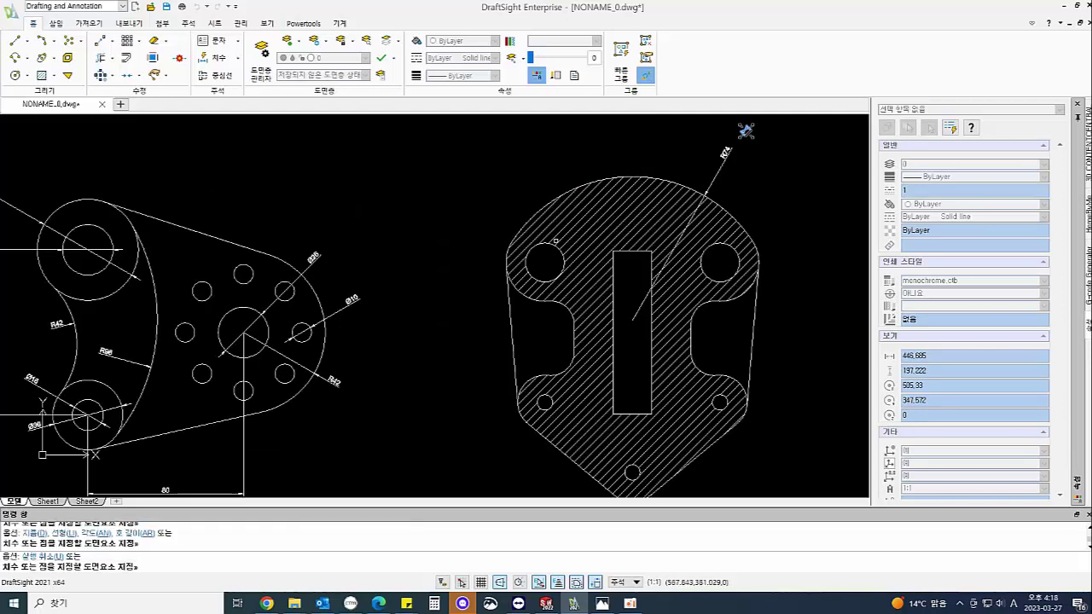
Dimension the horizontal distance between the two upper holes of the hatched plate, placed above its top arc
click(555, 245)
click(713, 247)
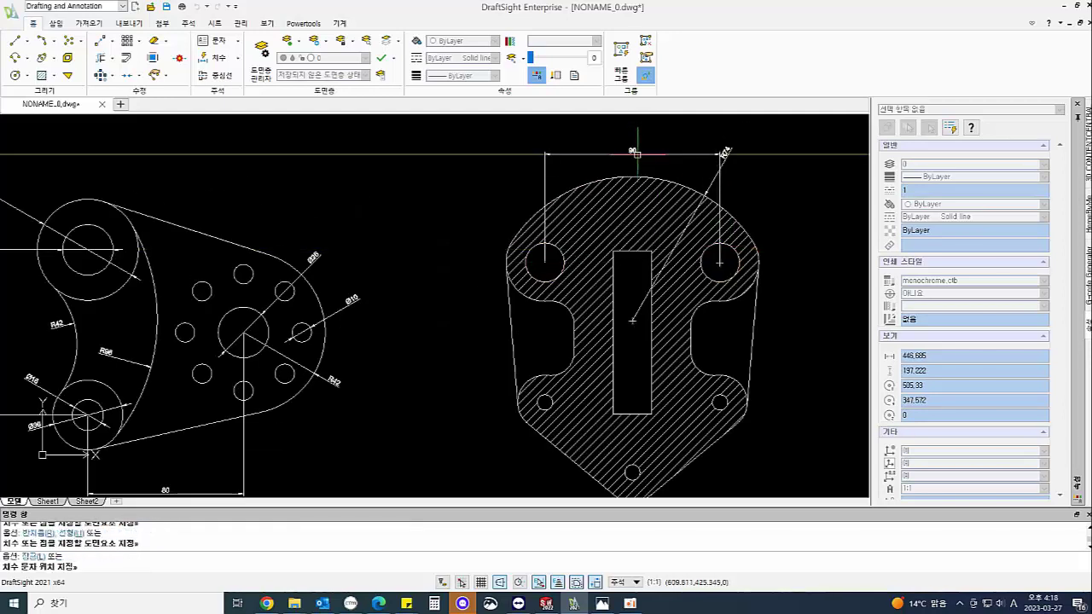
click(637, 154)
Dimension the rectangular slot's width inside the slot near its upper end and its height outside the plate's left side
scroll(627, 133, up, 1)
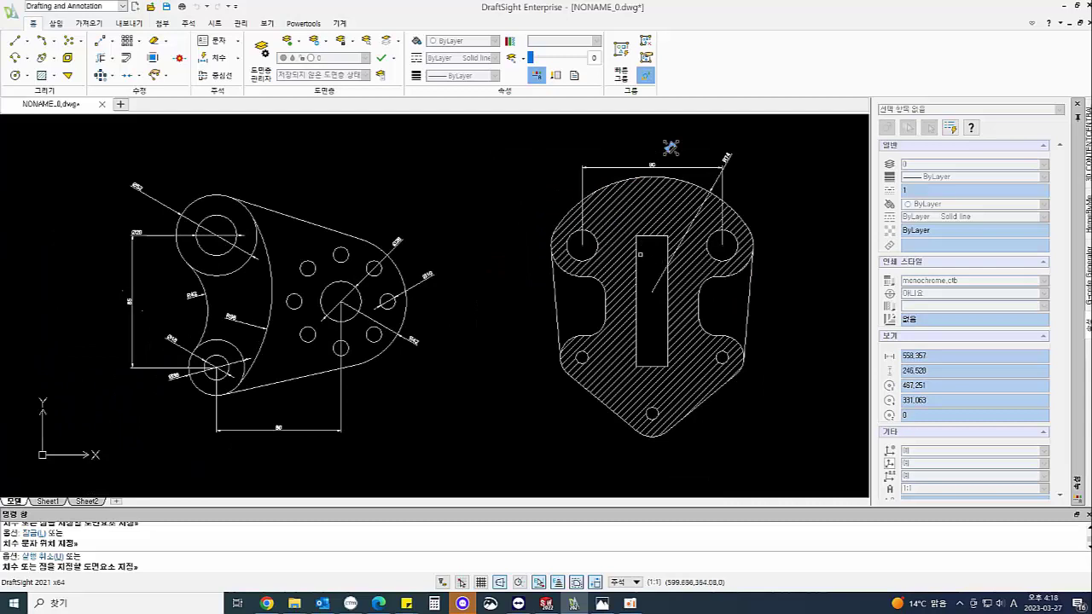
click(646, 237)
click(651, 211)
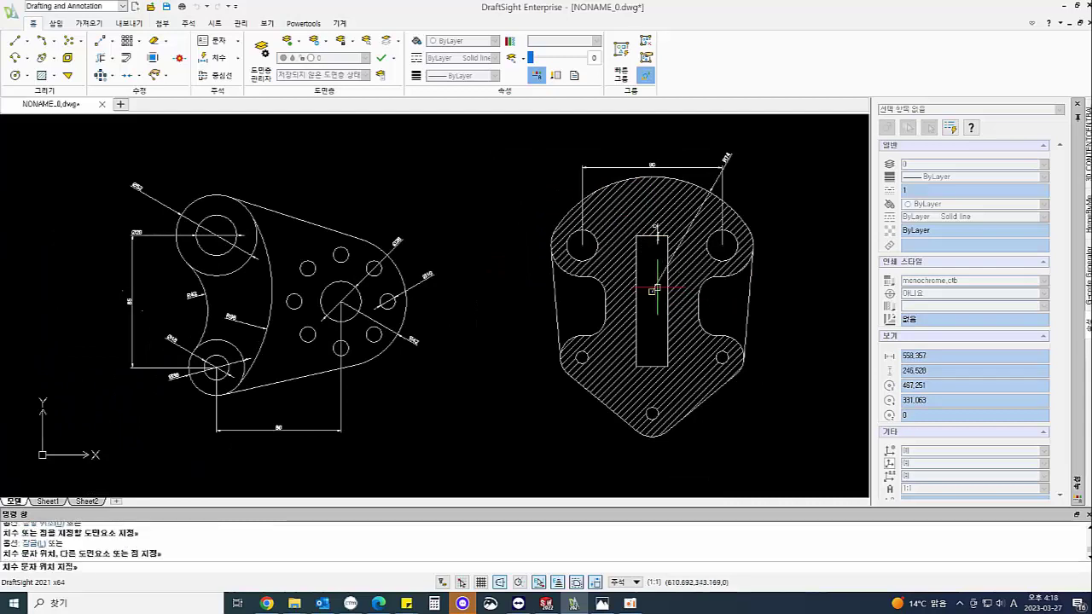
click(652, 247)
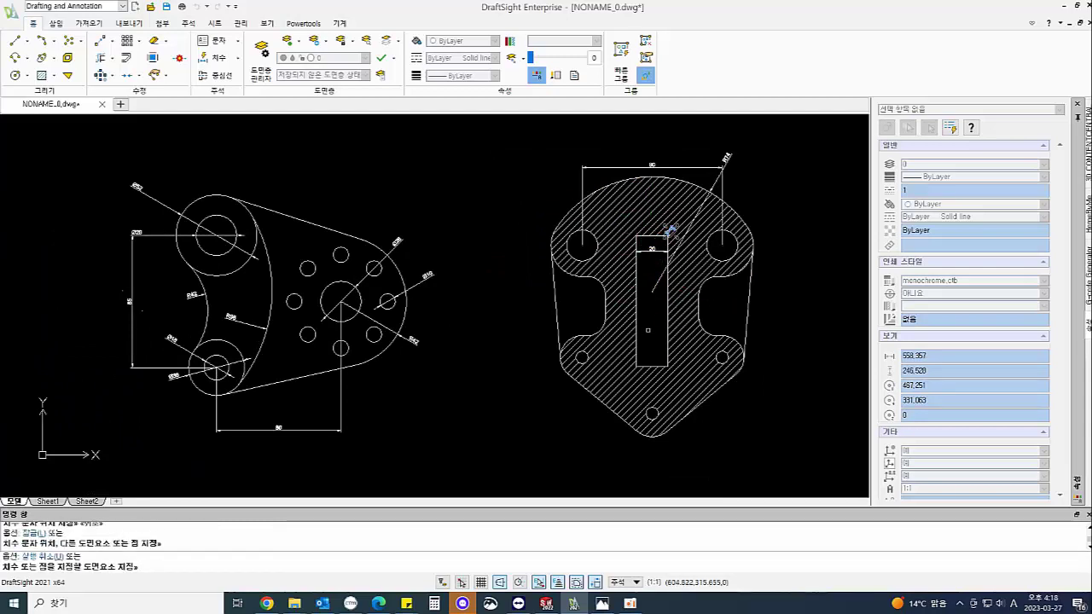
click(637, 298)
click(519, 295)
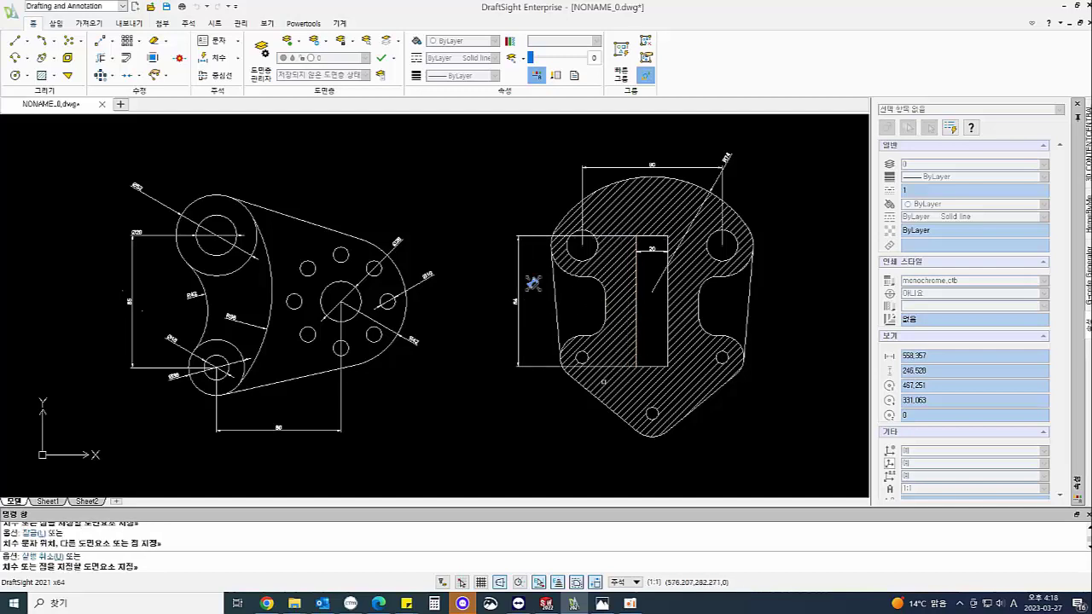
Dimension the vertical distance between the lower left and upper left holes, placed between the plate and the slot height dimension
click(590, 351)
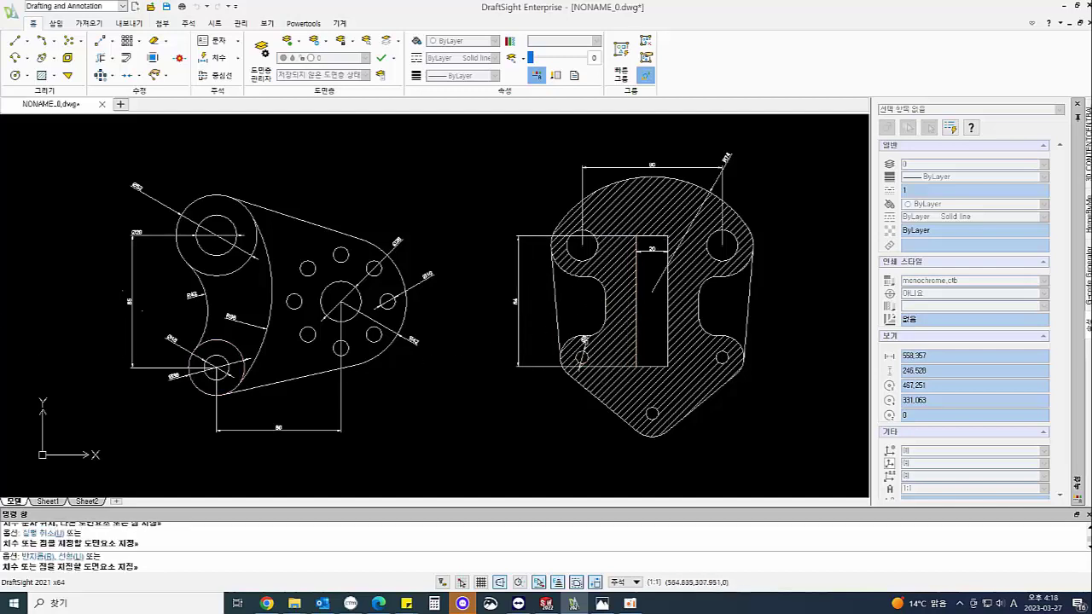
key(Escape)
scroll(551, 286, up, 2)
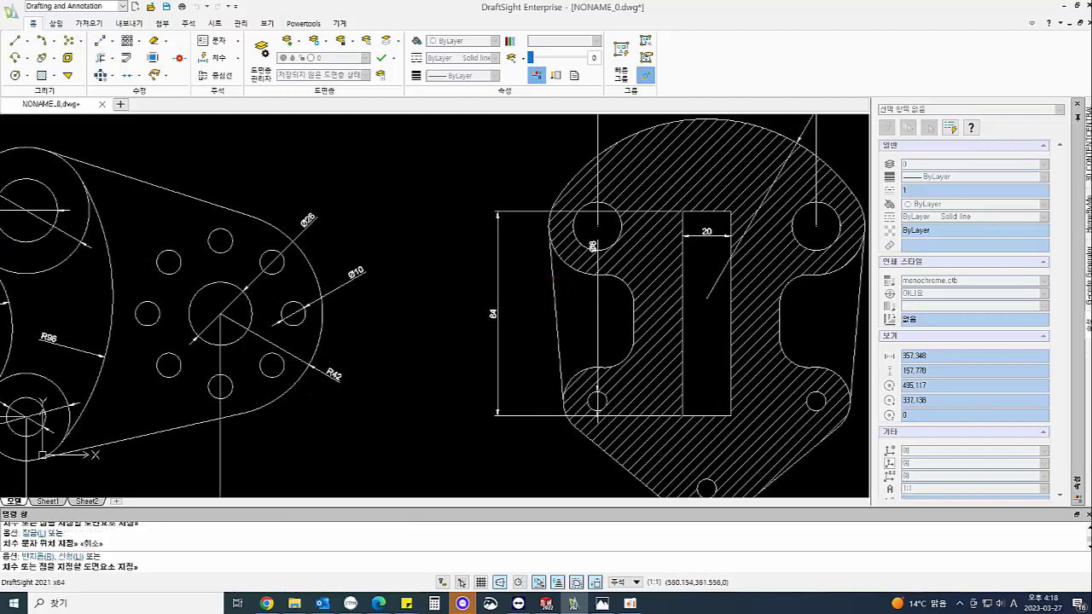
click(590, 250)
click(519, 295)
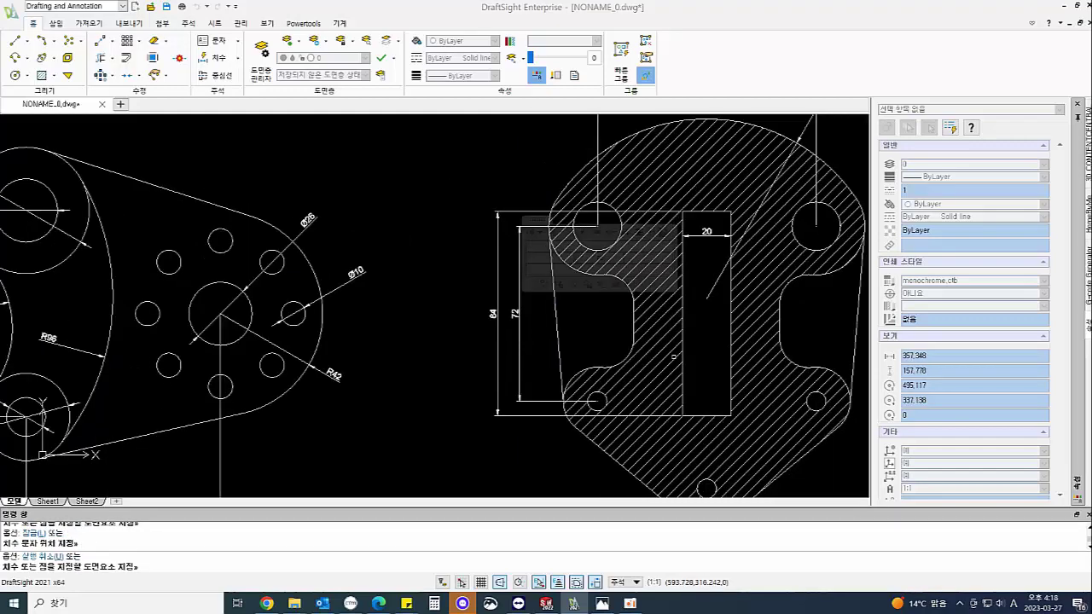
Dimension the radius of the upper fillet in the hatched plate's right notch, with the text inside the notch
scroll(674, 357, down, 1)
middle_drag(743, 353, 700, 346)
click(732, 288)
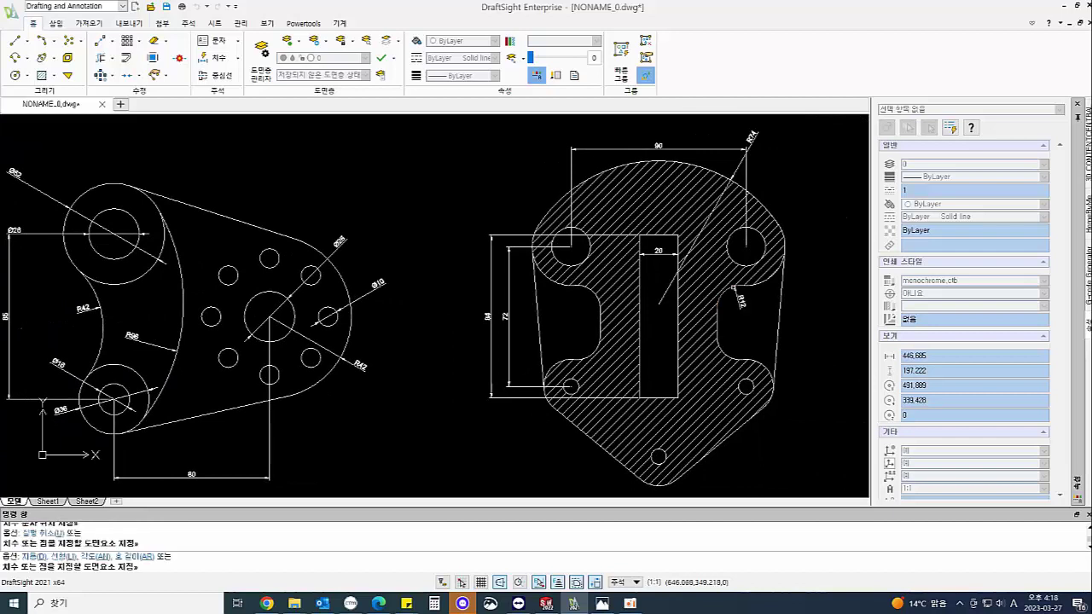
click(758, 279)
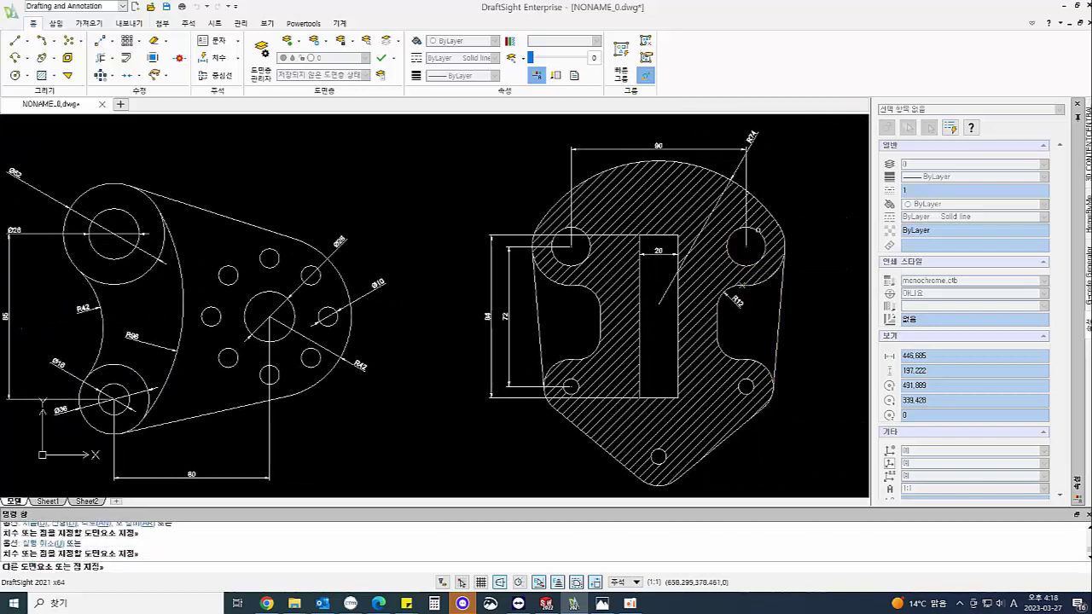
Dimension the diameters of the upper right and lower right holes, placing both texts outside the hatched plate
click(761, 228)
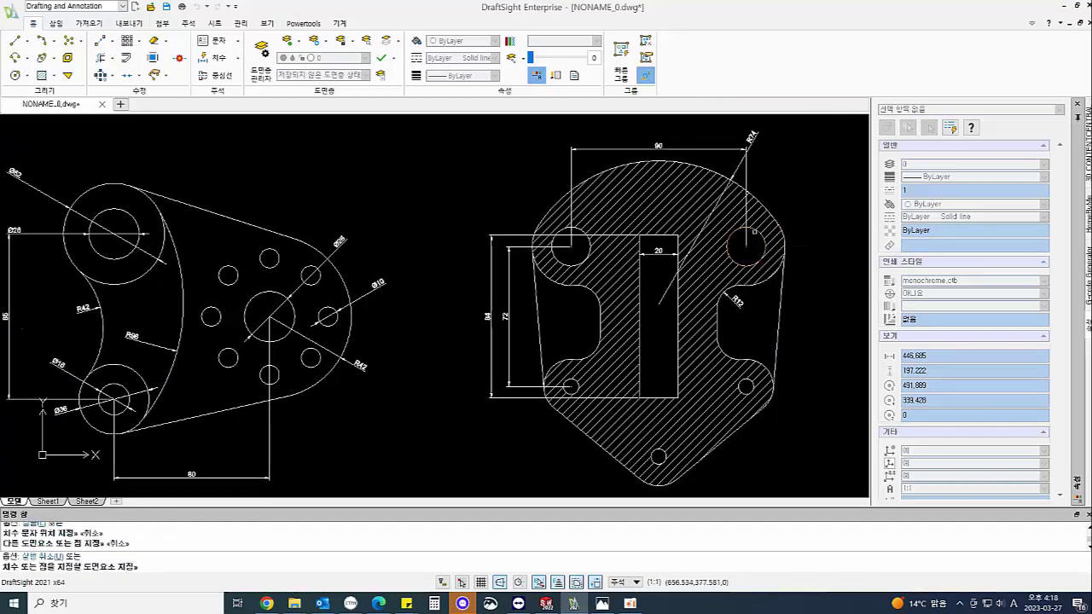
click(794, 206)
click(799, 203)
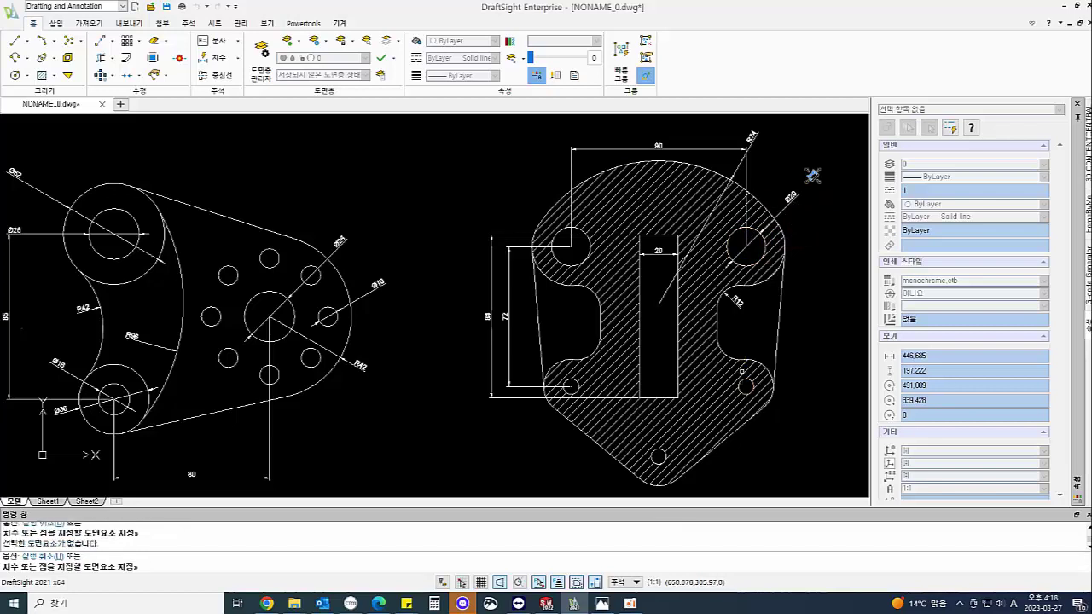
click(751, 380)
middle_drag(801, 394, 783, 350)
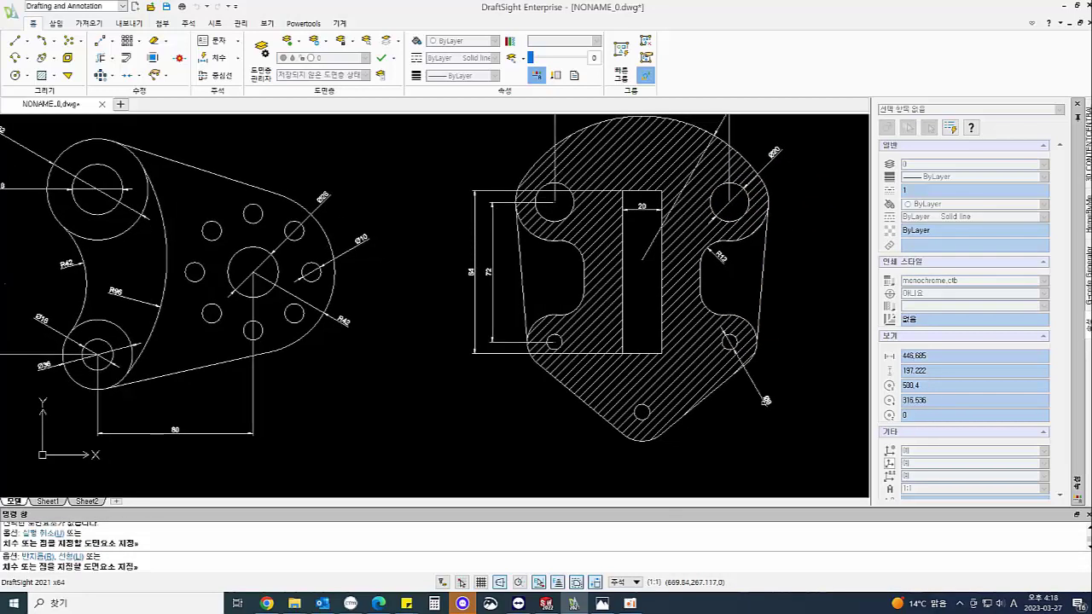
click(783, 350)
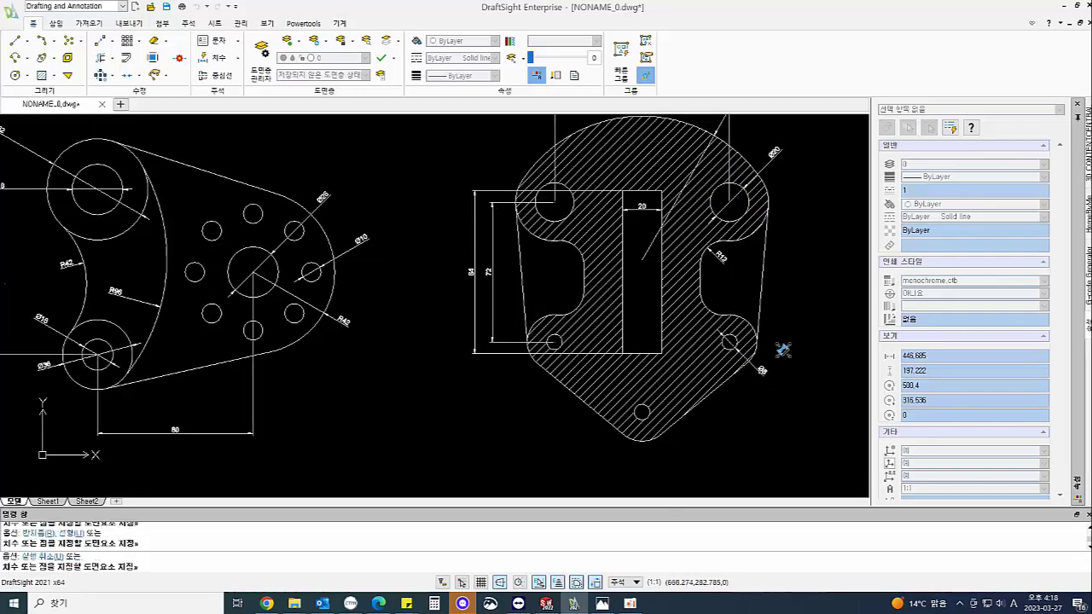
Dimension the horizontal width between the vertical edges of the left and right notches, placed across the lower part of the slot
click(584, 276)
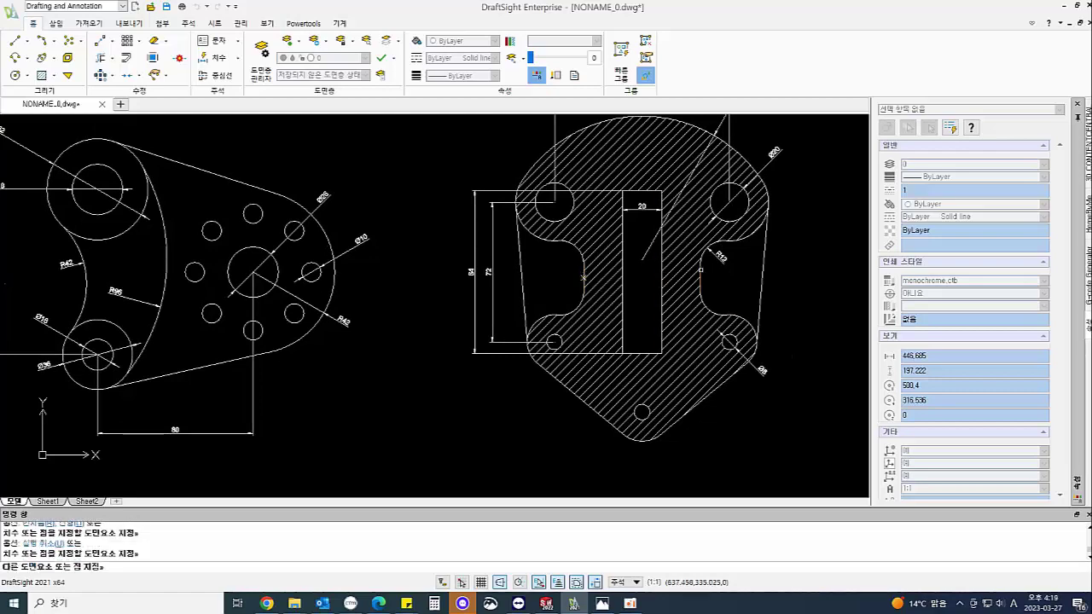
click(701, 269)
click(662, 321)
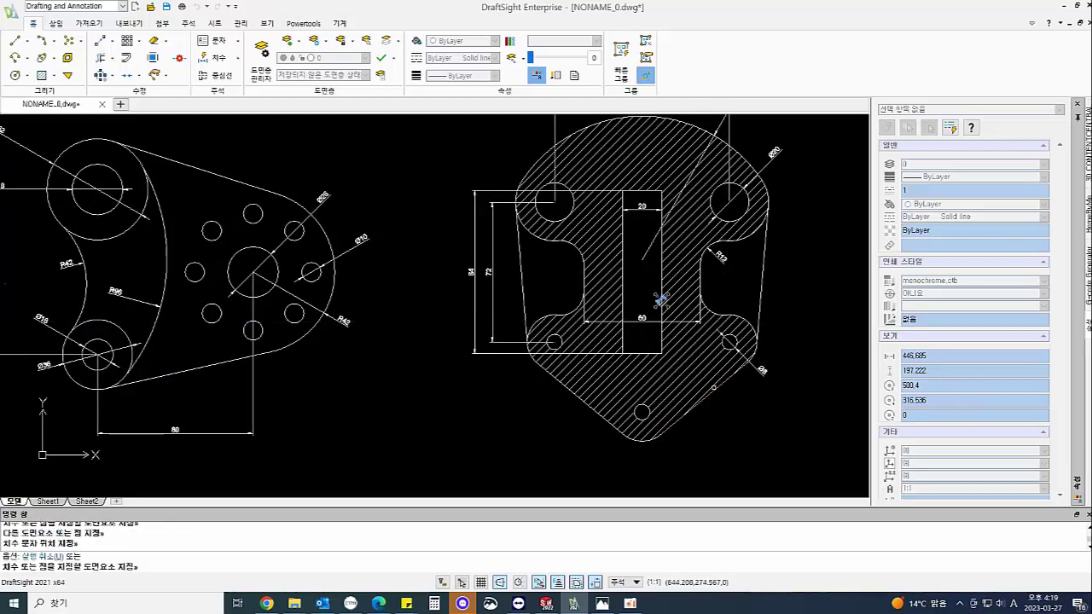
Dimension the radii of the hatched plate's bottom tip arc and lower right lobe arc, placed outside the outline
middle_drag(638, 445, 611, 332)
click(608, 326)
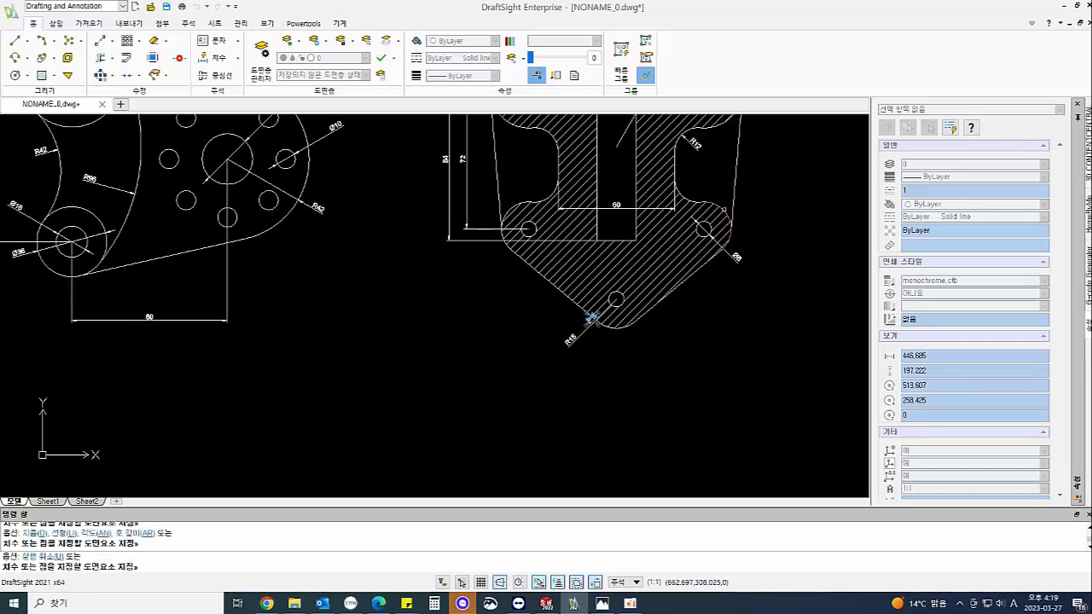
click(724, 211)
click(765, 228)
Dimension the radius of the hatched plate's upper right lobe arc, placed outside its right side
middle_drag(704, 275, 717, 383)
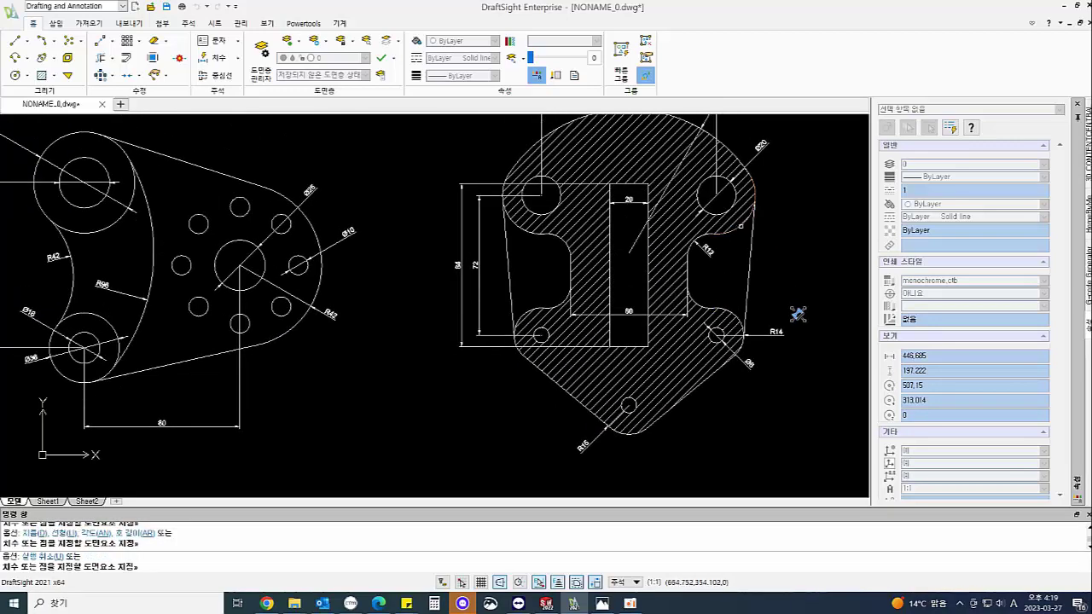
scroll(807, 239, down, 3)
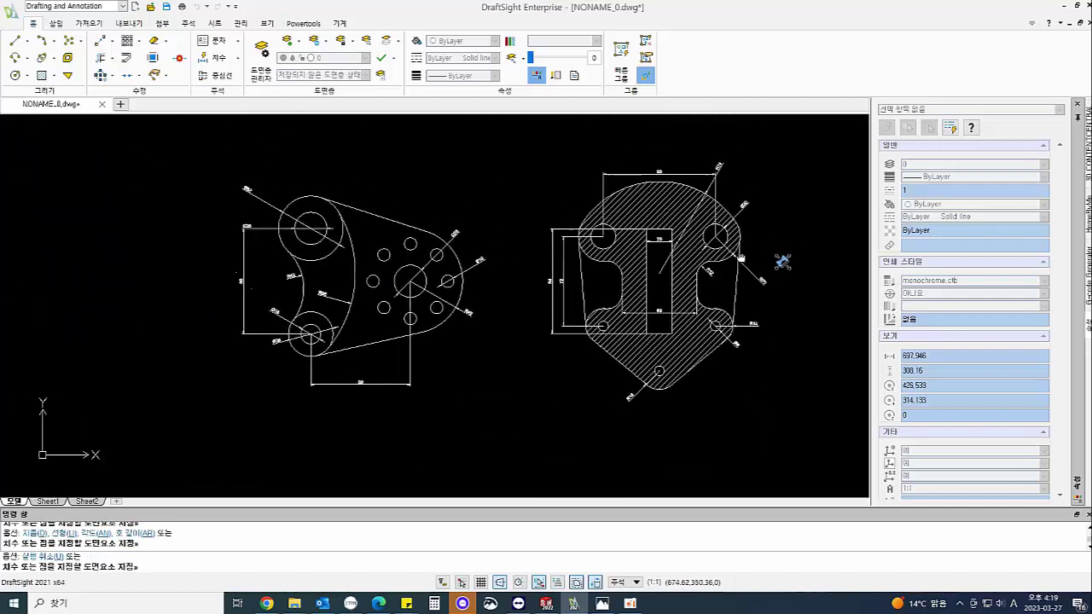
middle_drag(742, 258, 757, 255)
scroll(563, 236, down, 1)
scroll(546, 236, down, 1)
middle_drag(563, 235, 536, 225)
scroll(545, 238, up, 1)
scroll(542, 229, up, 1)
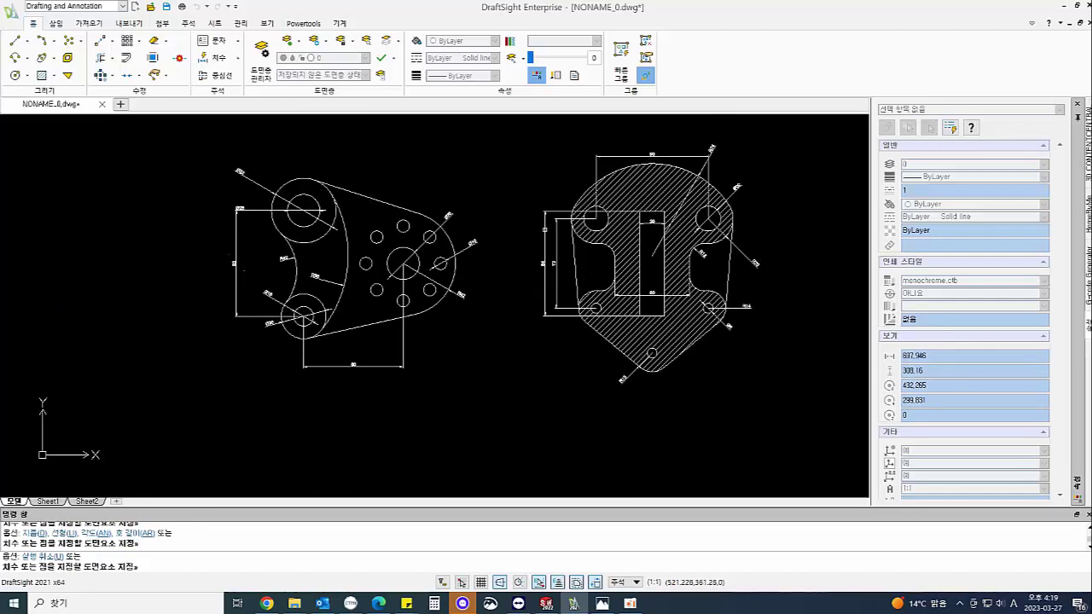